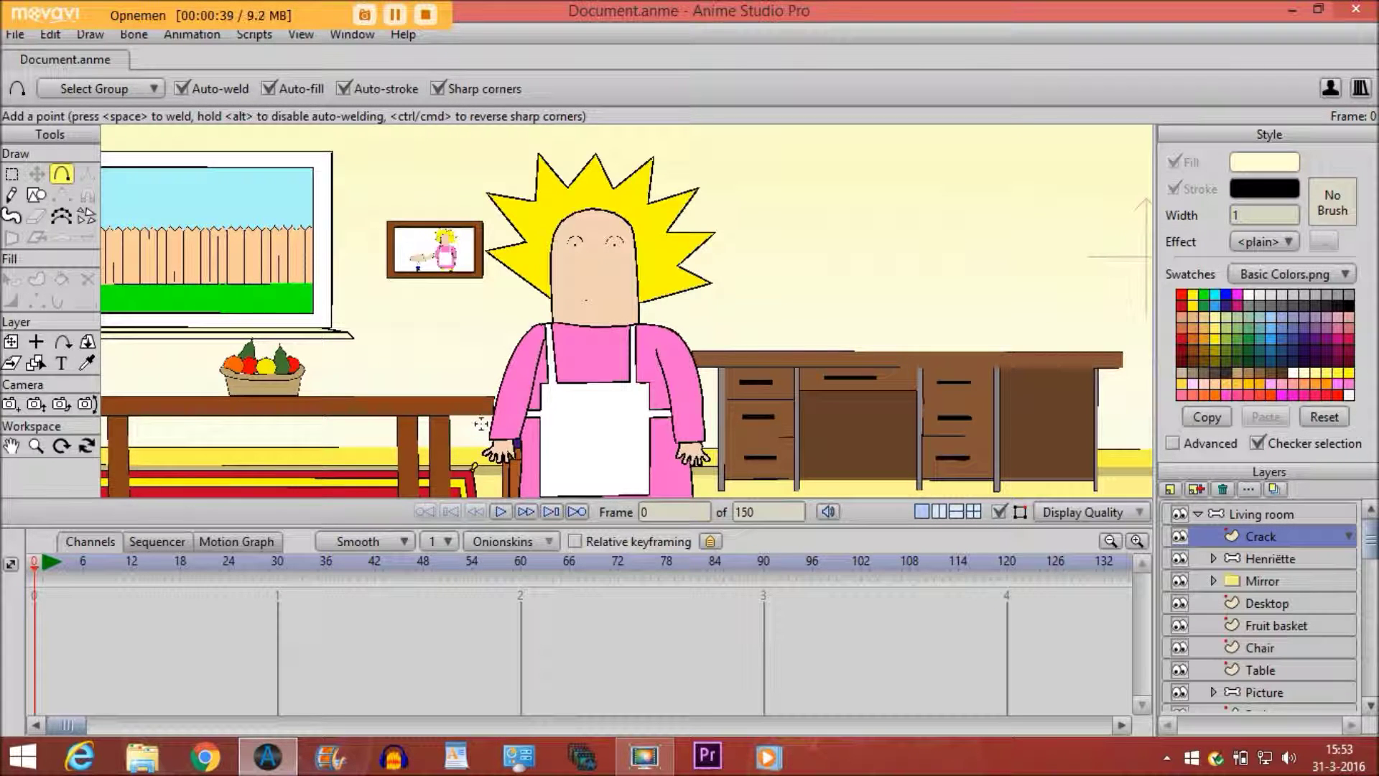
Draw a closed pale-yellow shape with a zigzag lower edge around the character's head and torso on the Crack layer
{"action": "mouse_move", "coordinate": [490, 407]}
{"action": "left_mouse_down"}
{"action": "mouse_move", "coordinate": [513, 390]}
{"action": "mouse_move", "coordinate": [530, 421]}
{"action": "mouse_move", "coordinate": [570, 391]}
{"action": "mouse_move", "coordinate": [590, 427]}
{"action": "mouse_move", "coordinate": [621, 388]}
{"action": "mouse_move", "coordinate": [641, 426]}
{"action": "mouse_move", "coordinate": [668, 382]}
{"action": "mouse_move", "coordinate": [684, 424]}
{"action": "mouse_move", "coordinate": [703, 381]}
{"action": "mouse_move", "coordinate": [714, 428]}
{"action": "mouse_move", "coordinate": [748, 198]}
{"action": "left_mouse_up"}
{"action": "mouse_move", "coordinate": [684, 124]}
{"action": "left_mouse_down"}
{"action": "mouse_move", "coordinate": [672, 104]}
{"action": "mouse_move", "coordinate": [584, 117]}
{"action": "mouse_move", "coordinate": [601, 112]}
{"action": "mouse_move", "coordinate": [559, 170]}
{"action": "mouse_move", "coordinate": [481, 212]}
{"action": "mouse_move", "coordinate": [471, 302]}
{"action": "mouse_move", "coordinate": [508, 355]}
{"action": "mouse_move", "coordinate": [510, 400]}
{"action": "left_mouse_up"}
{"action": "scroll", "coordinate": [522, 148], "scroll_direction": "down", "scroll_amount": 1}
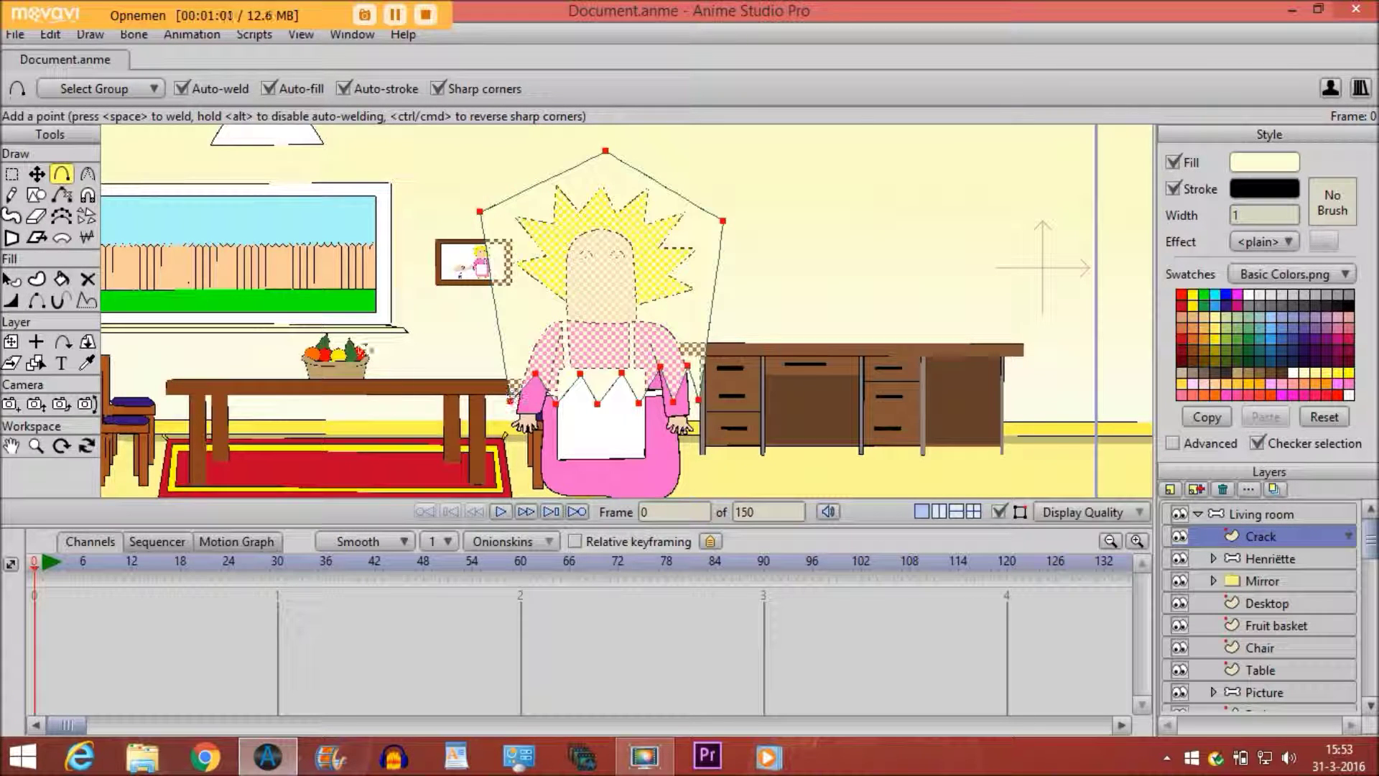
Move the filled crack shape up off the character and back down over her head and torso
{"action": "left_click", "coordinate": [38, 176]}
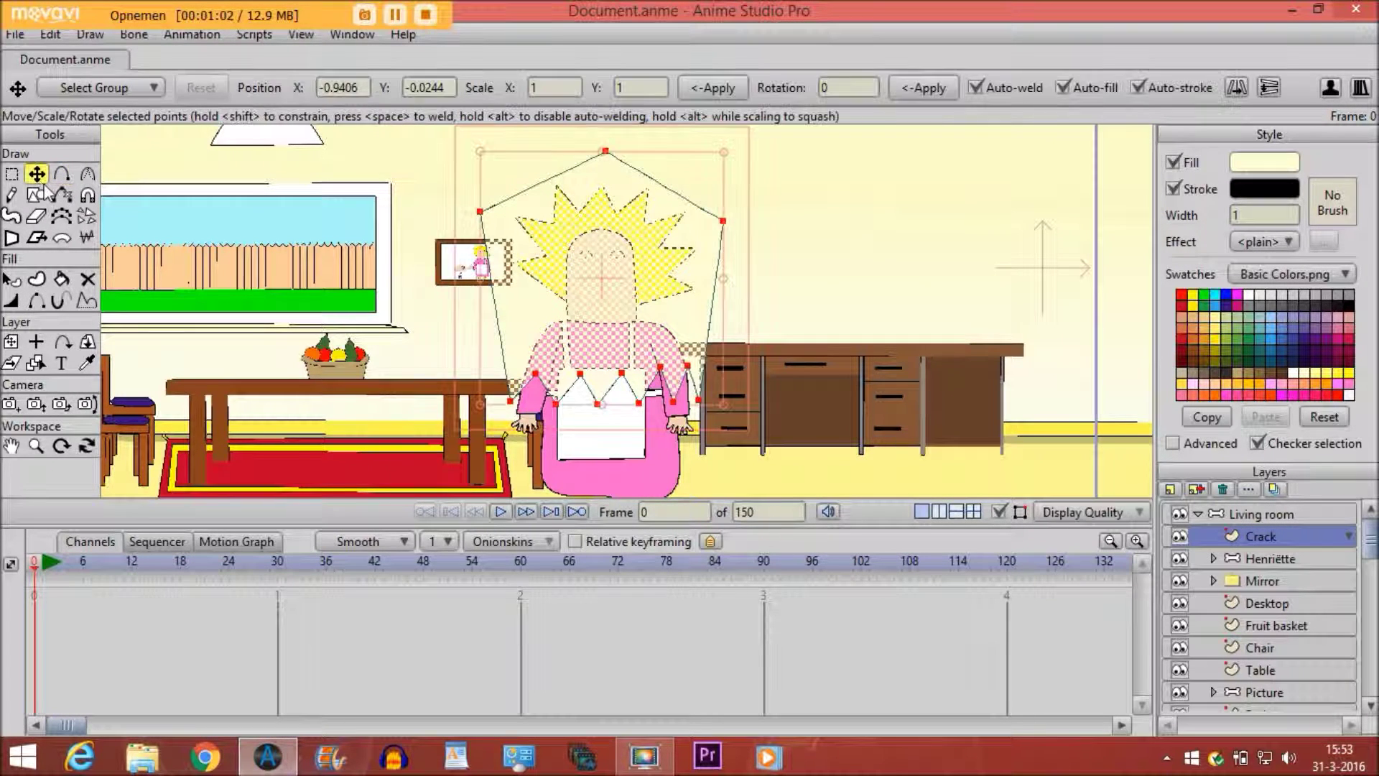
{"action": "left_click", "coordinate": [466, 310]}
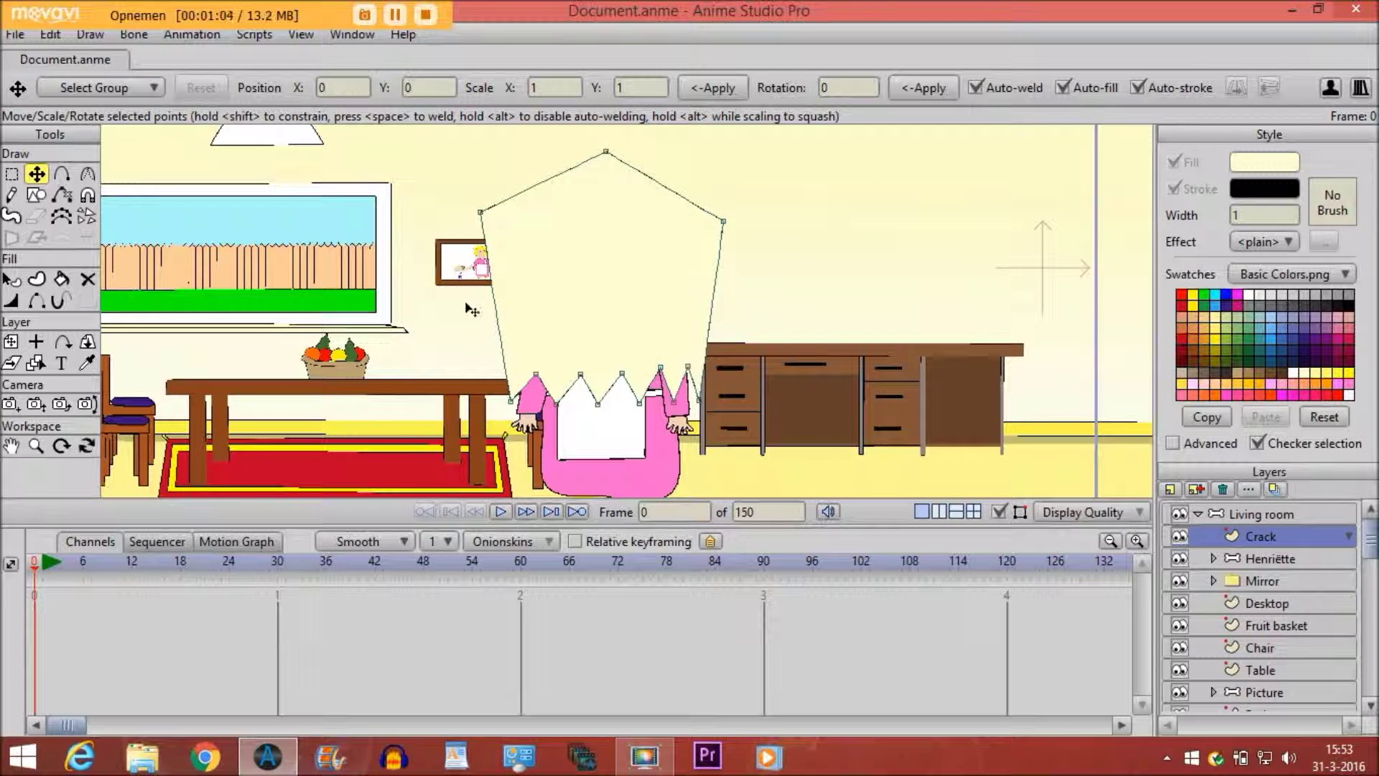
{"action": "left_click", "coordinate": [540, 296]}
{"action": "left_click_drag", "start_coordinate": [644, 336], "coordinate": [643, 232]}
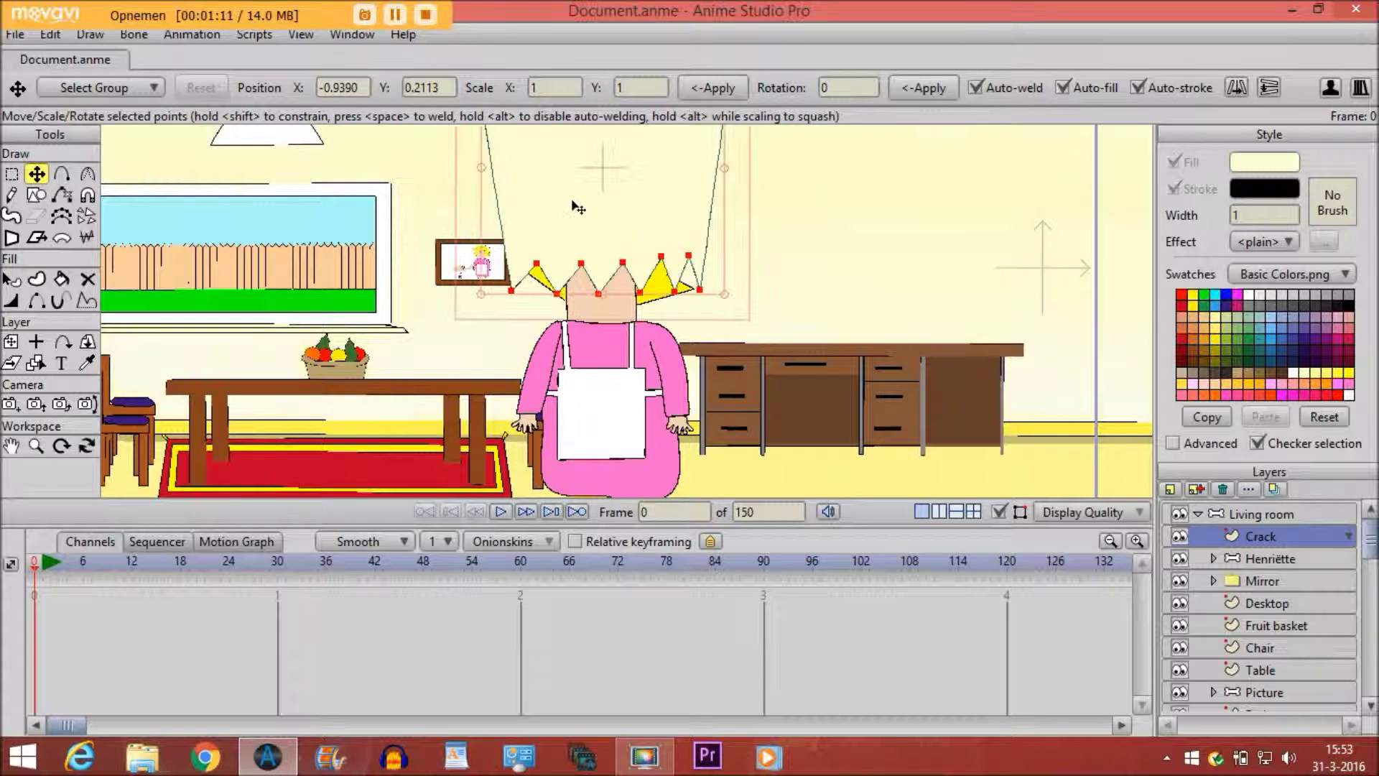
{"action": "left_click_drag", "start_coordinate": [481, 169], "coordinate": [471, 168]}
{"action": "left_click_drag", "start_coordinate": [623, 194], "coordinate": [623, 286]}
Hide the crack shape's straight outer edges so only the zigzag outline is stroked, and check it with the point overlay off
{"action": "scroll", "coordinate": [610, 285], "scroll_direction": "up", "scroll_amount": 3}
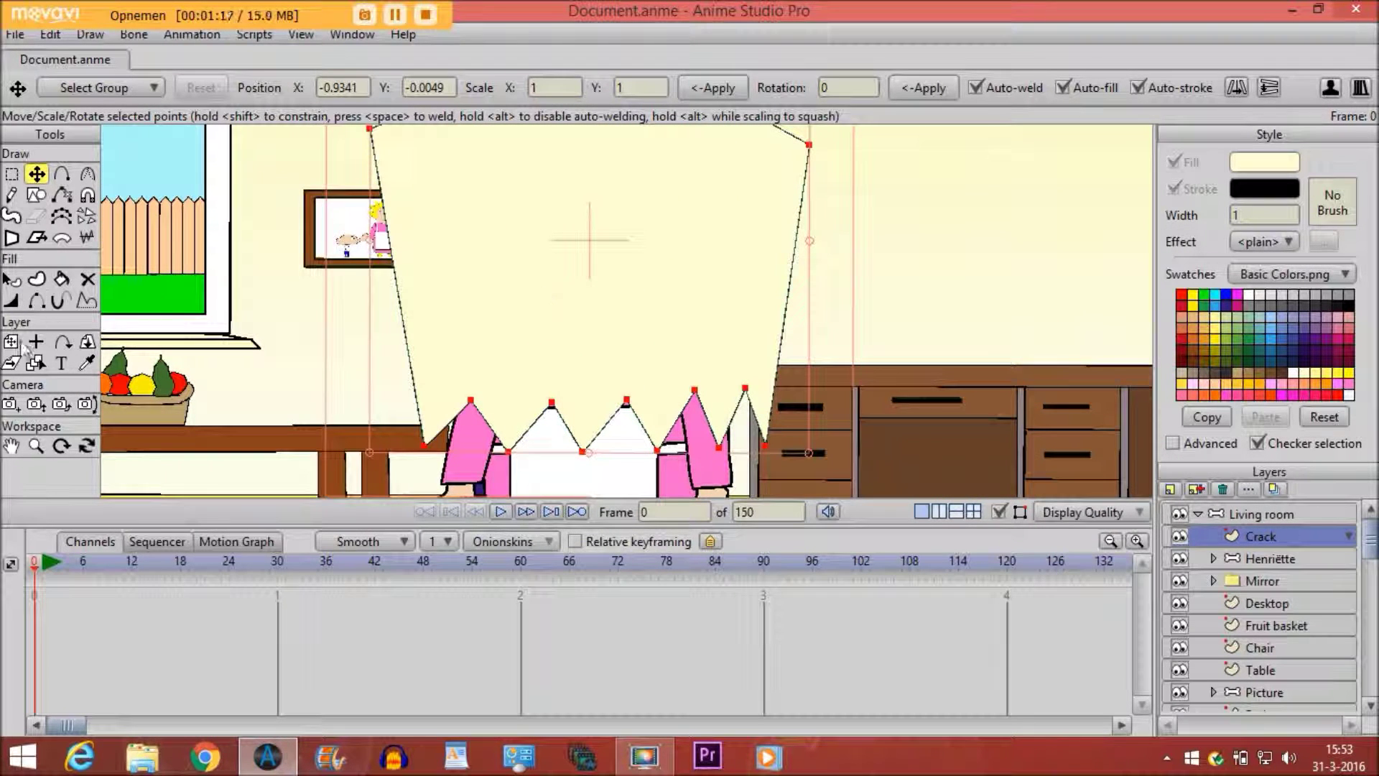
{"action": "left_click", "coordinate": [38, 300]}
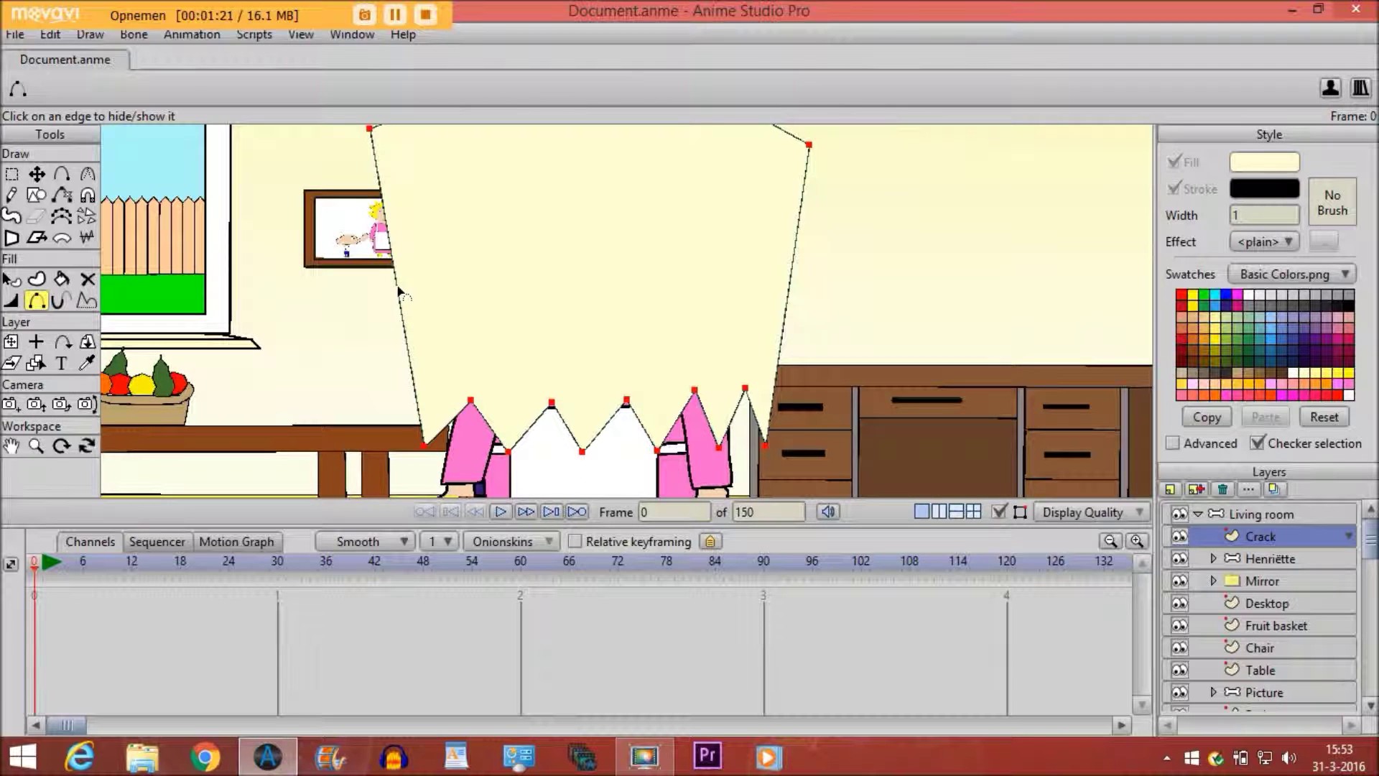
{"action": "scroll", "coordinate": [399, 291], "scroll_direction": "up", "scroll_amount": 2}
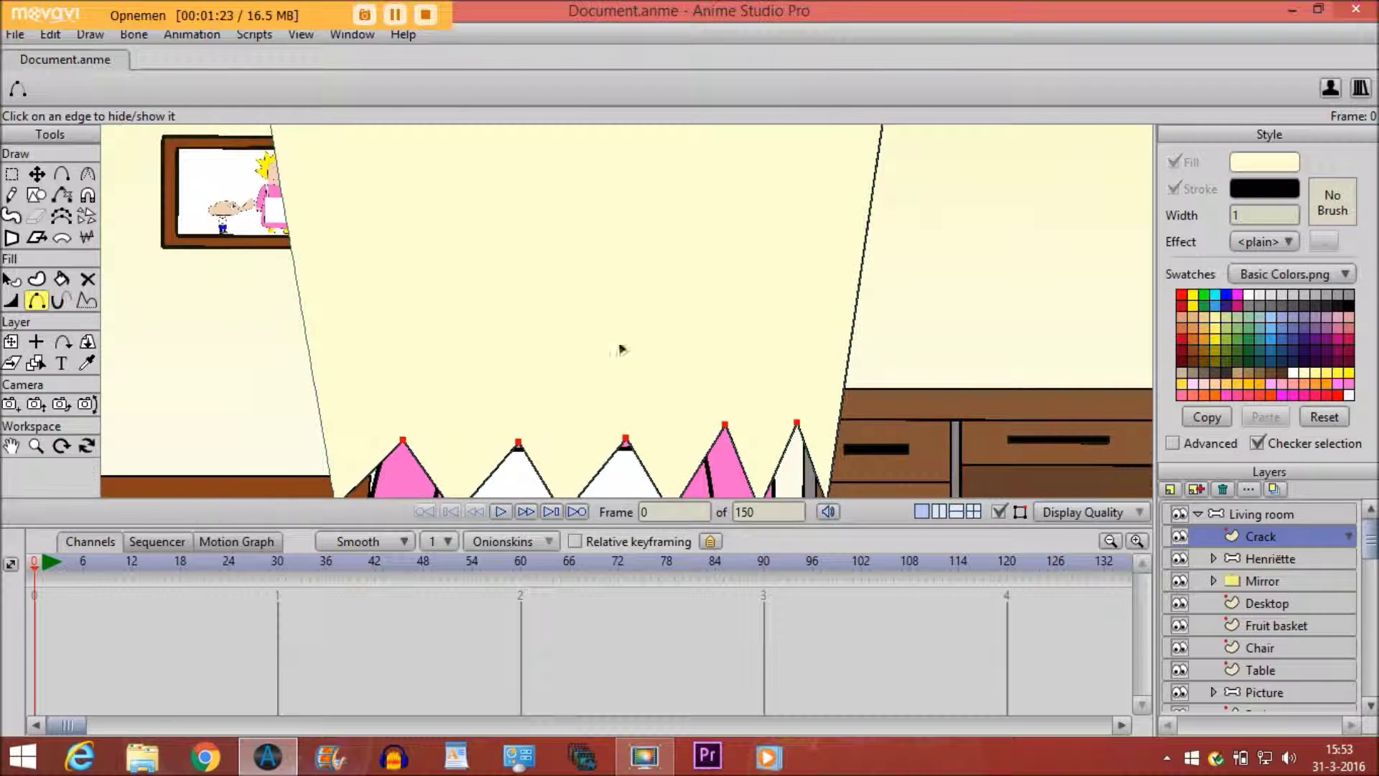
{"action": "left_click", "coordinate": [848, 360]}
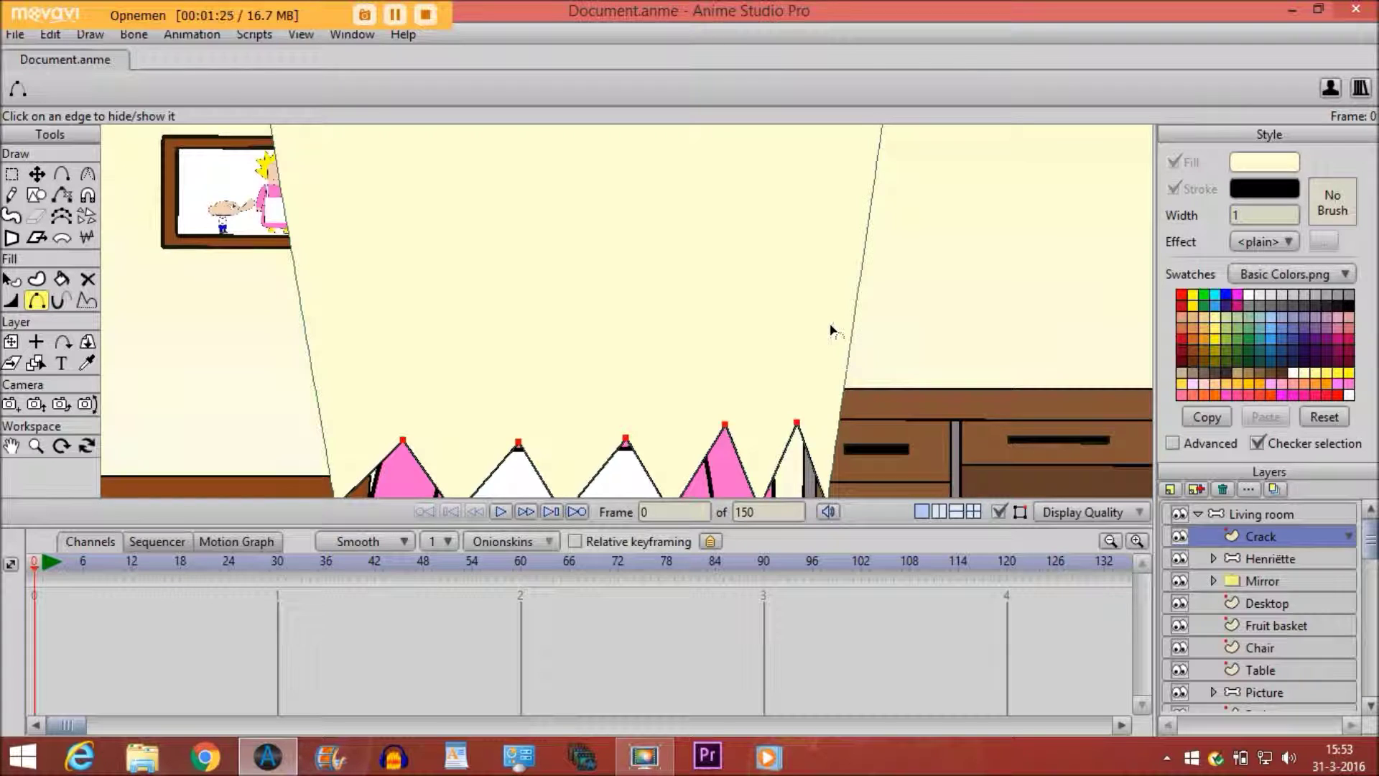
{"action": "scroll", "coordinate": [818, 303], "scroll_direction": "down", "scroll_amount": 5}
{"action": "scroll", "coordinate": [716, 209], "scroll_direction": "up", "scroll_amount": 4}
{"action": "scroll", "coordinate": [755, 162], "scroll_direction": "down", "scroll_amount": 1}
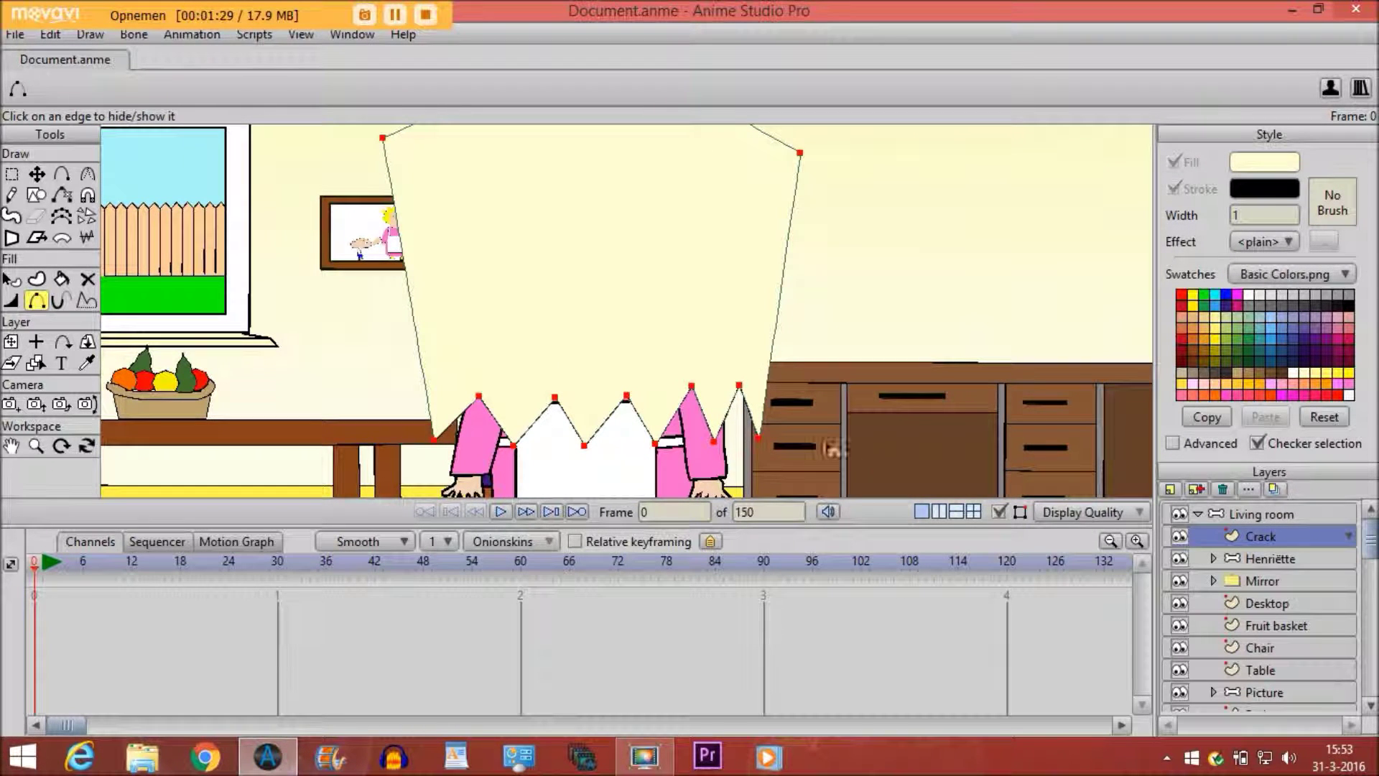
{"action": "left_click", "coordinate": [1001, 513]}
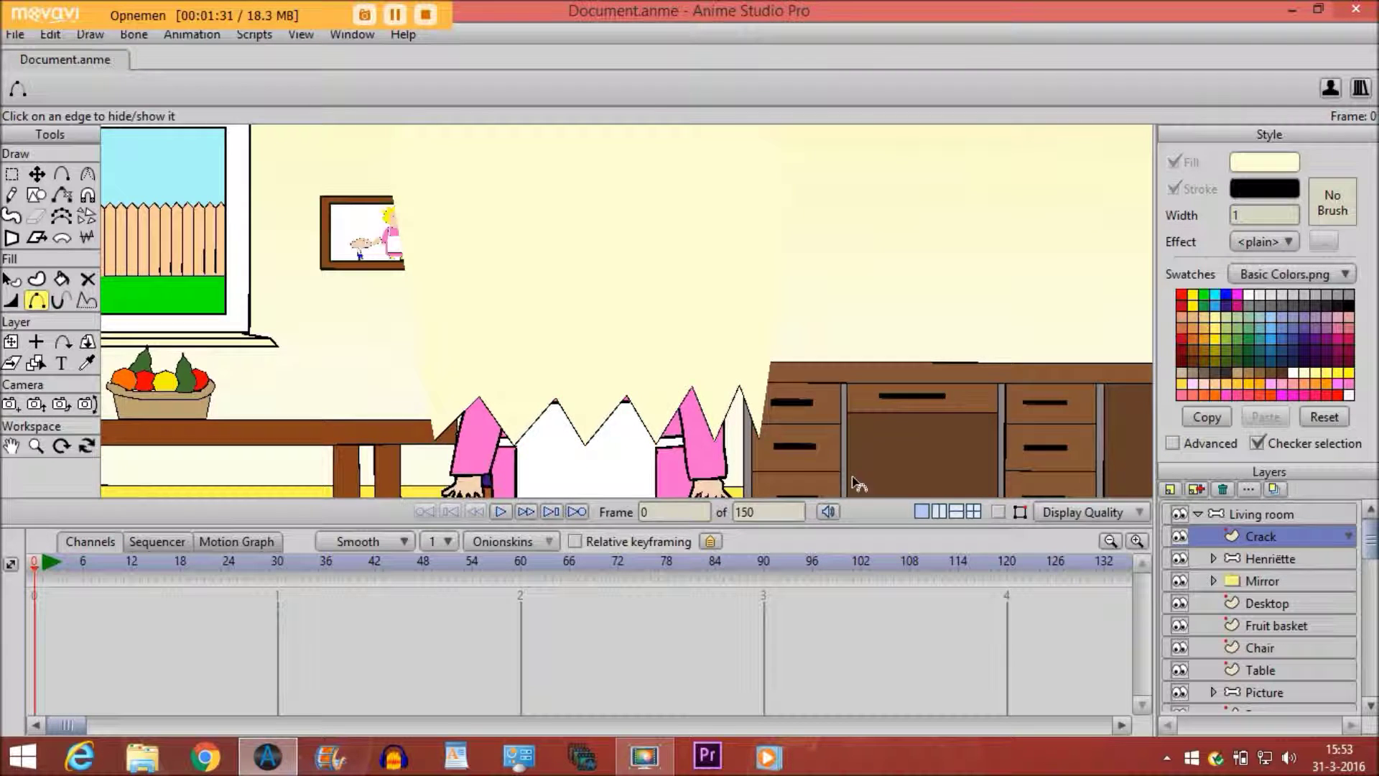
{"action": "scroll", "coordinate": [798, 473], "scroll_direction": "up", "scroll_amount": 2}
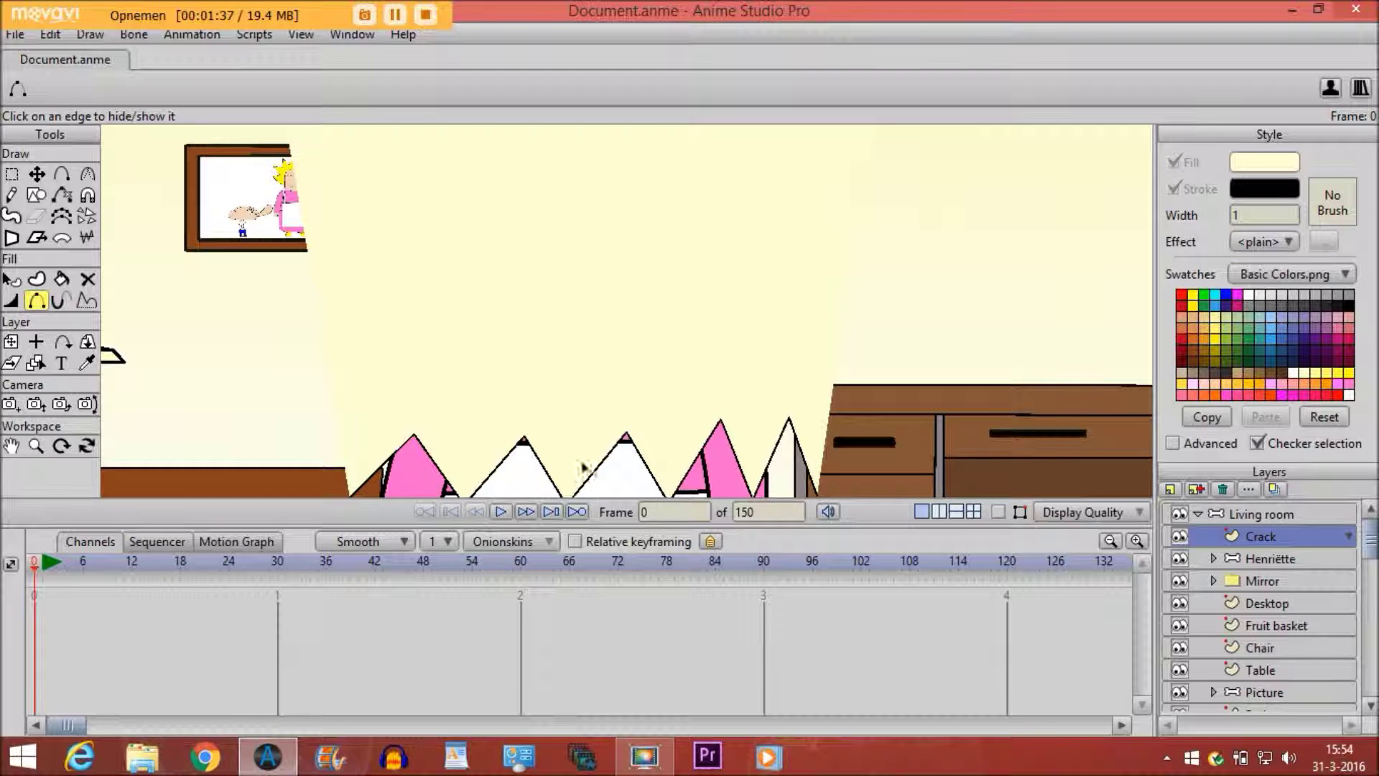
{"action": "scroll", "coordinate": [587, 449], "scroll_direction": "down", "scroll_amount": 3}
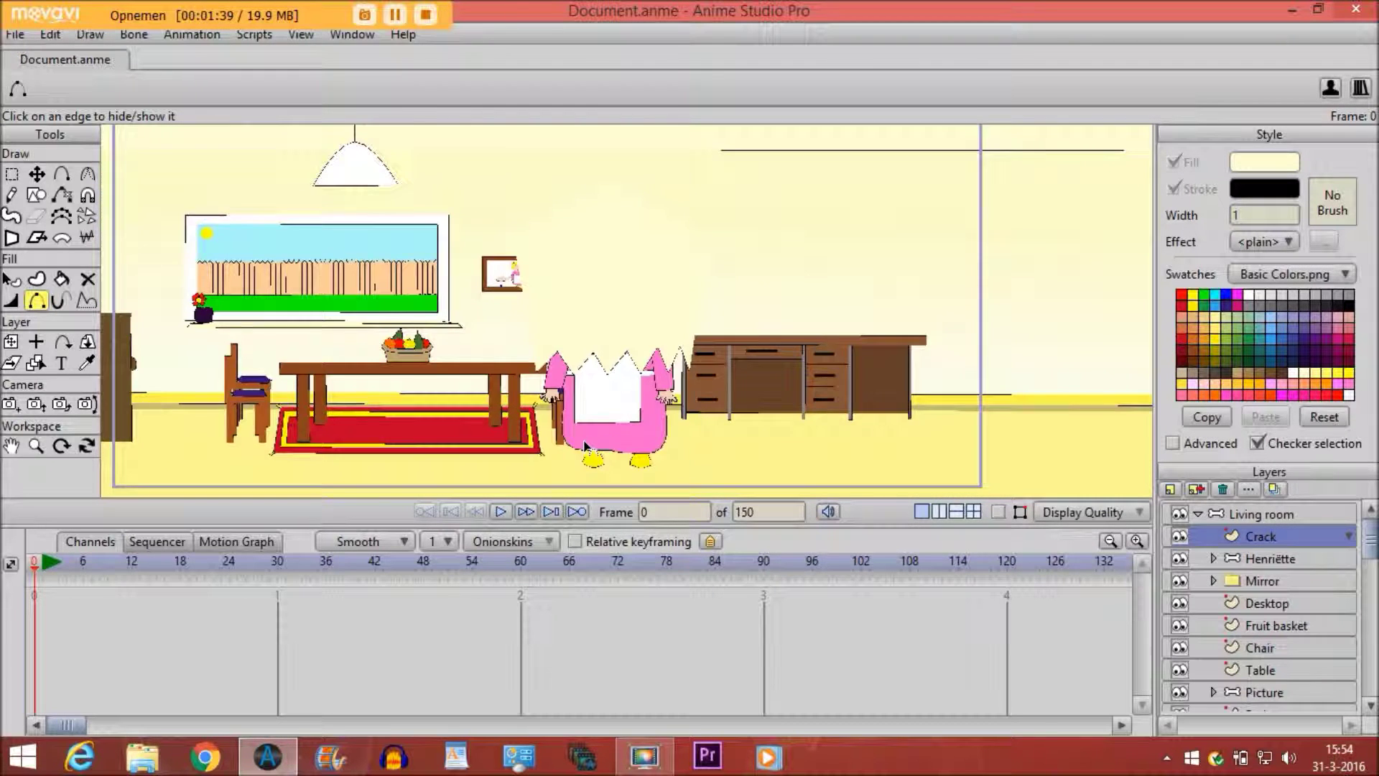
Move the entire Crack layer up so its zigzag edge sits on the wall above the character's head
{"action": "scroll", "coordinate": [585, 447], "scroll_direction": "up", "scroll_amount": 1}
{"action": "left_click", "coordinate": [10, 343]}
{"action": "scroll", "coordinate": [491, 339], "scroll_direction": "down", "scroll_amount": 1}
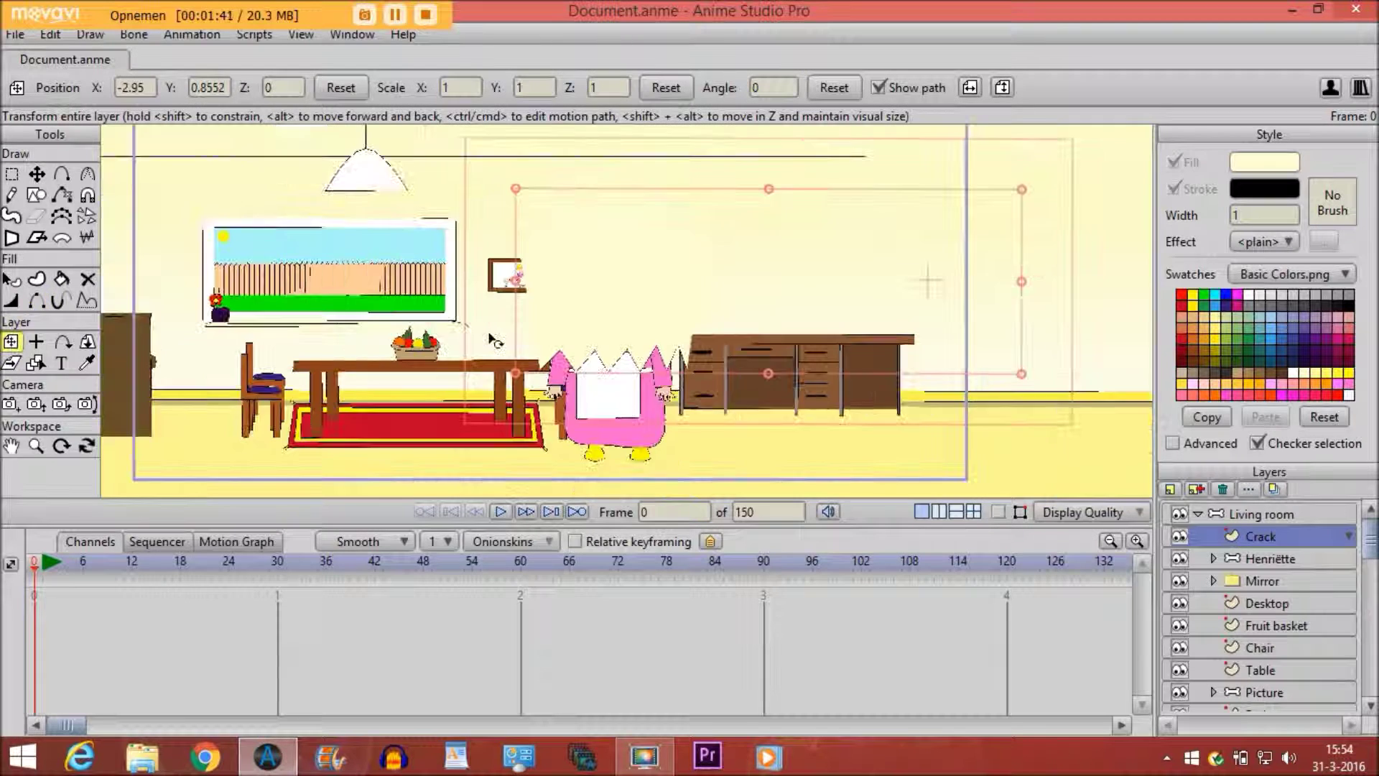
{"action": "scroll", "coordinate": [491, 339], "scroll_direction": "down", "scroll_amount": 2}
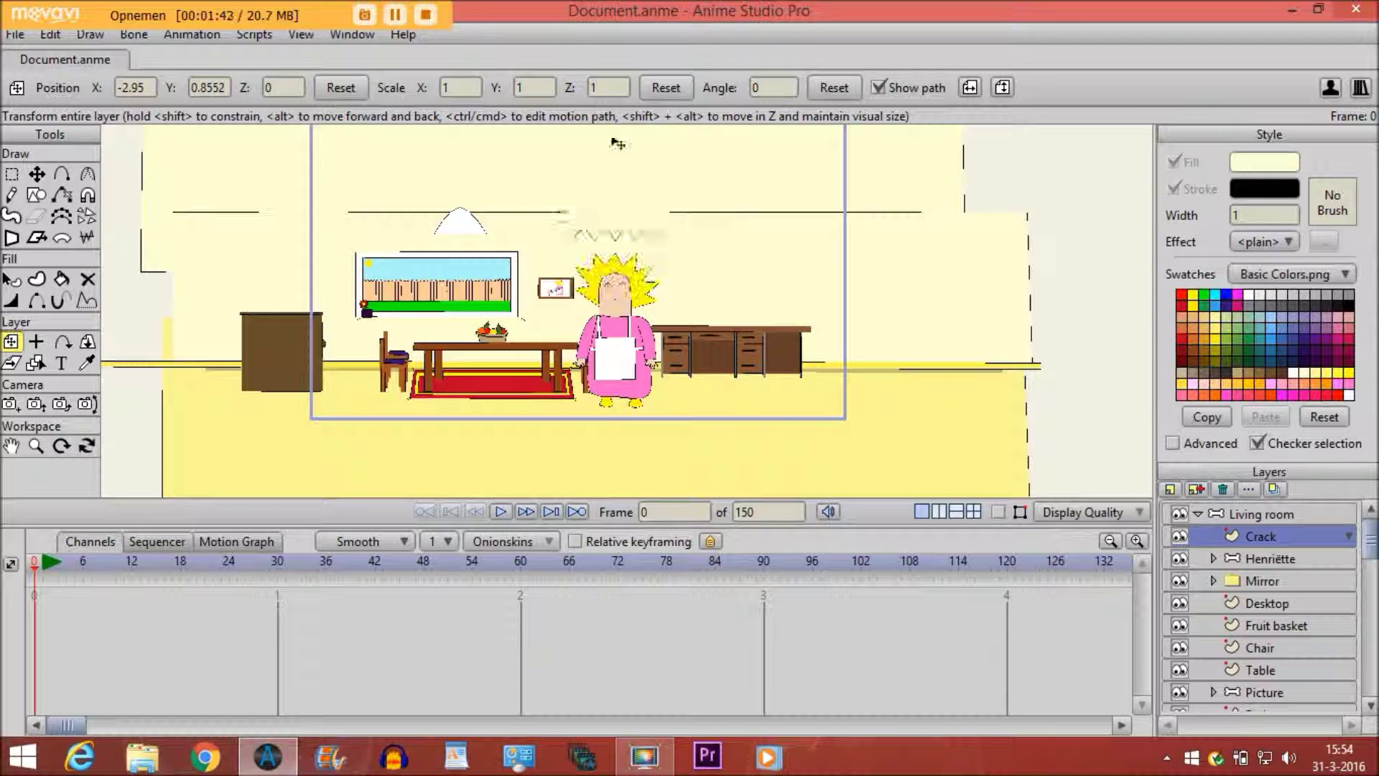
{"action": "scroll", "coordinate": [615, 143], "scroll_direction": "down", "scroll_amount": 1}
{"action": "left_click_drag", "start_coordinate": [614, 221], "coordinate": [618, 218]}
Nudge the Crack layer slightly left to about X -2.96, Y 1.69
{"action": "left_click", "coordinate": [11, 446]}
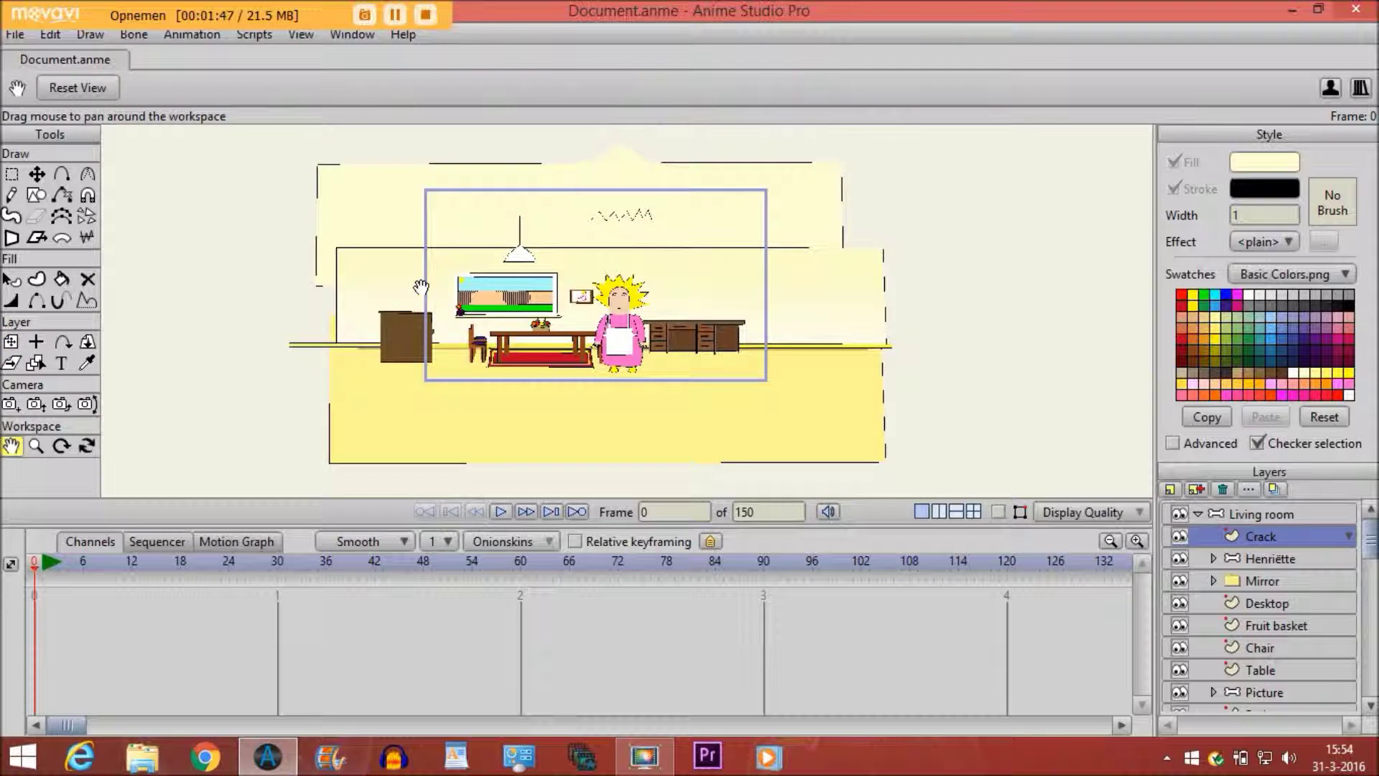
{"action": "left_click_drag", "start_coordinate": [421, 287], "coordinate": [409, 315]}
{"action": "scroll", "coordinate": [431, 283], "scroll_direction": "up", "scroll_amount": 4}
{"action": "left_click_drag", "start_coordinate": [527, 280], "coordinate": [529, 336]}
{"action": "scroll", "coordinate": [528, 323], "scroll_direction": "up", "scroll_amount": 4}
{"action": "left_click_drag", "start_coordinate": [528, 193], "coordinate": [532, 339]}
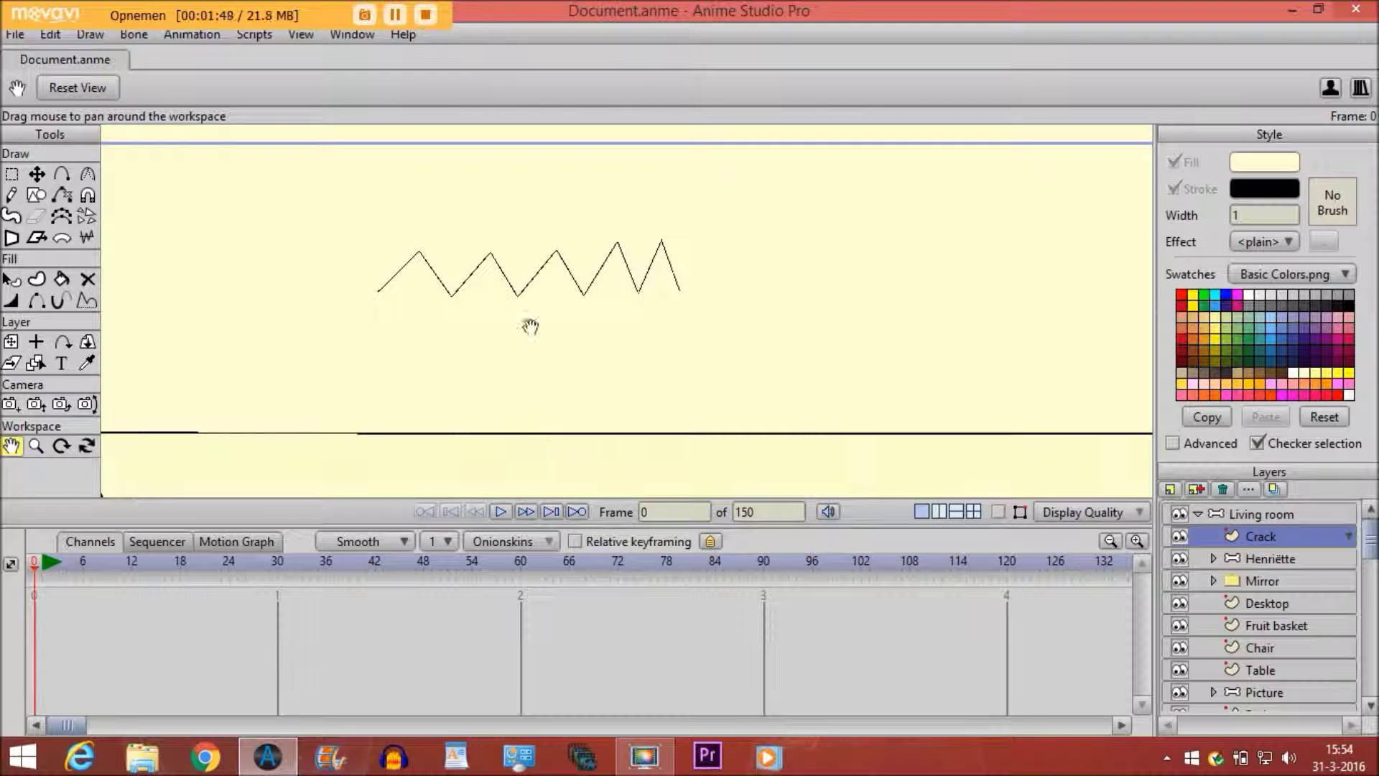
{"action": "scroll", "coordinate": [536, 342], "scroll_direction": "down", "scroll_amount": 2}
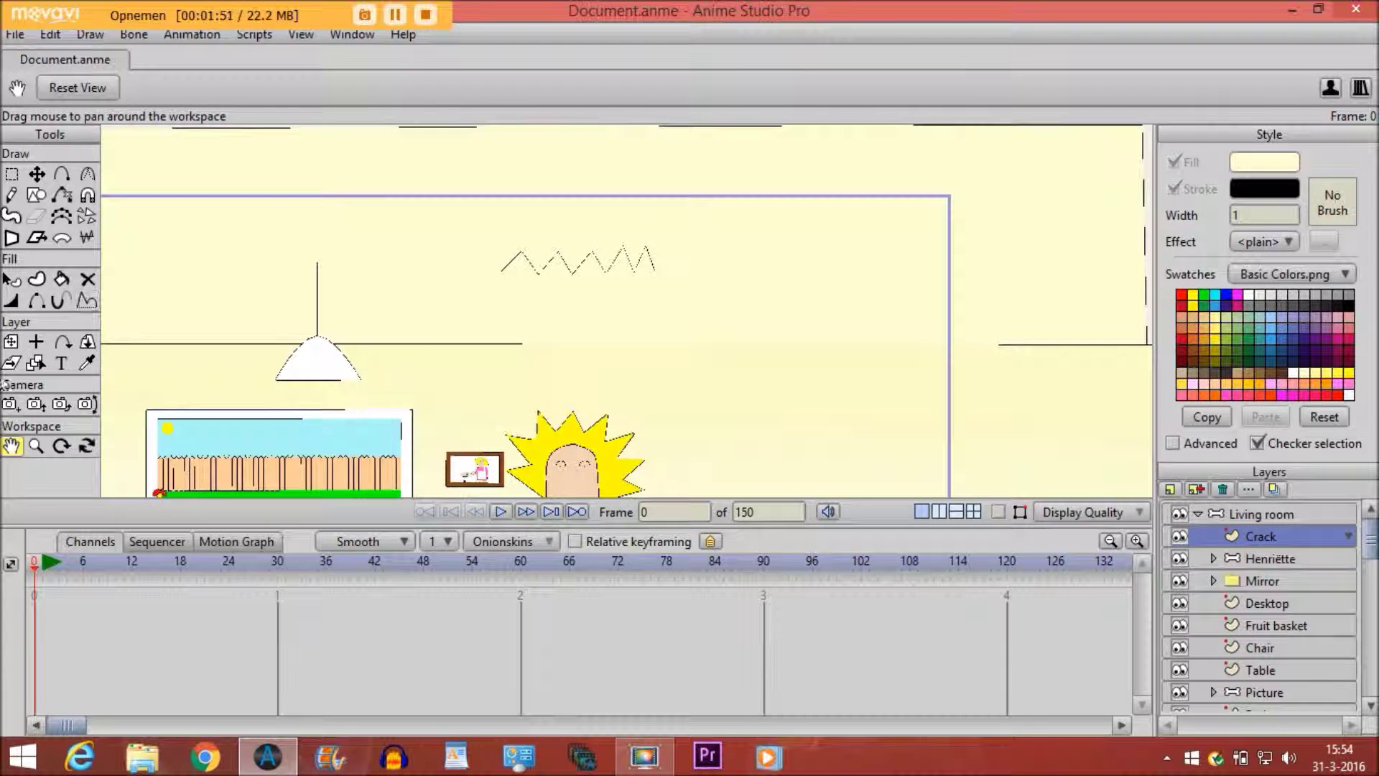
{"action": "left_click", "coordinate": [11, 342]}
{"action": "left_click_drag", "start_coordinate": [577, 241], "coordinate": [574, 241]}
{"action": "left_click", "coordinate": [574, 241]}
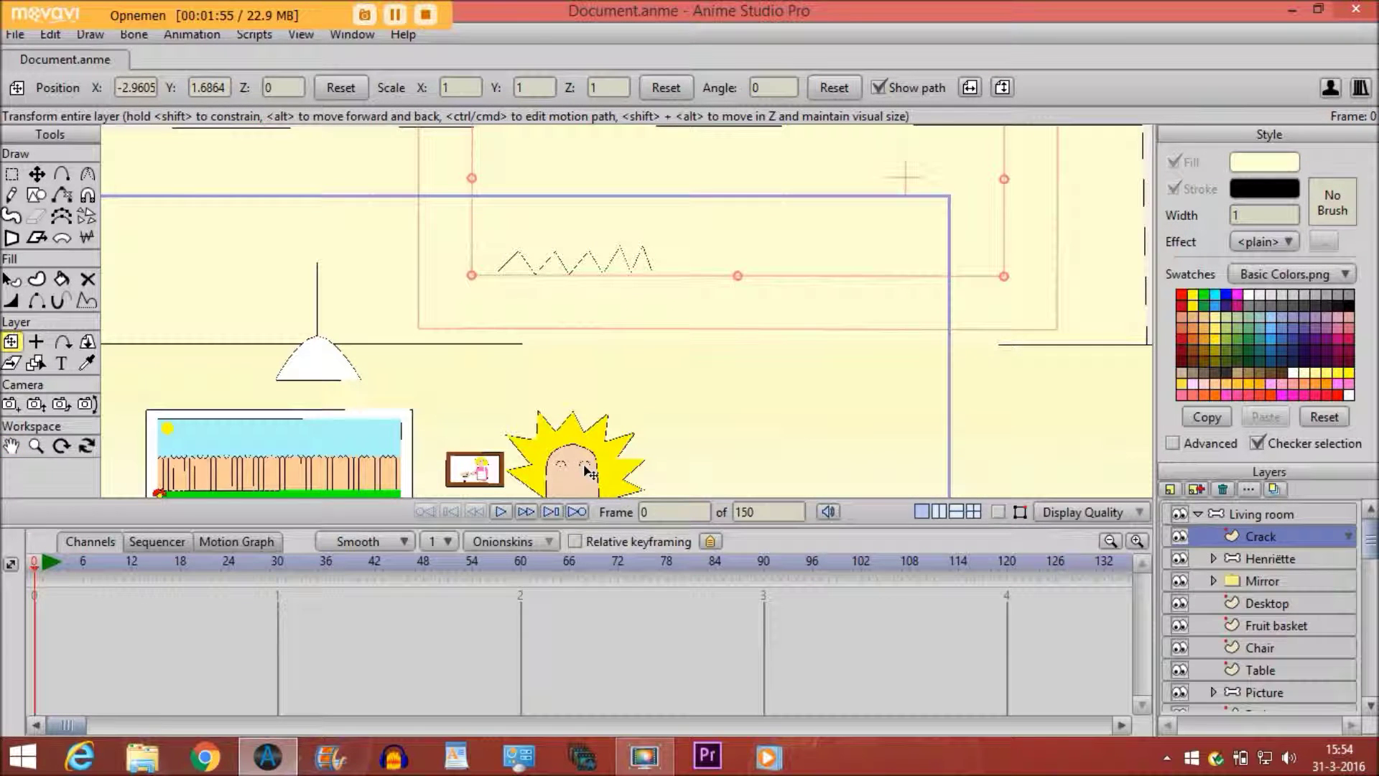
Add a vector layer named Crack 2 above the Crack layer
{"action": "left_click", "coordinate": [1172, 489]}
{"action": "left_click", "coordinate": [1178, 506]}
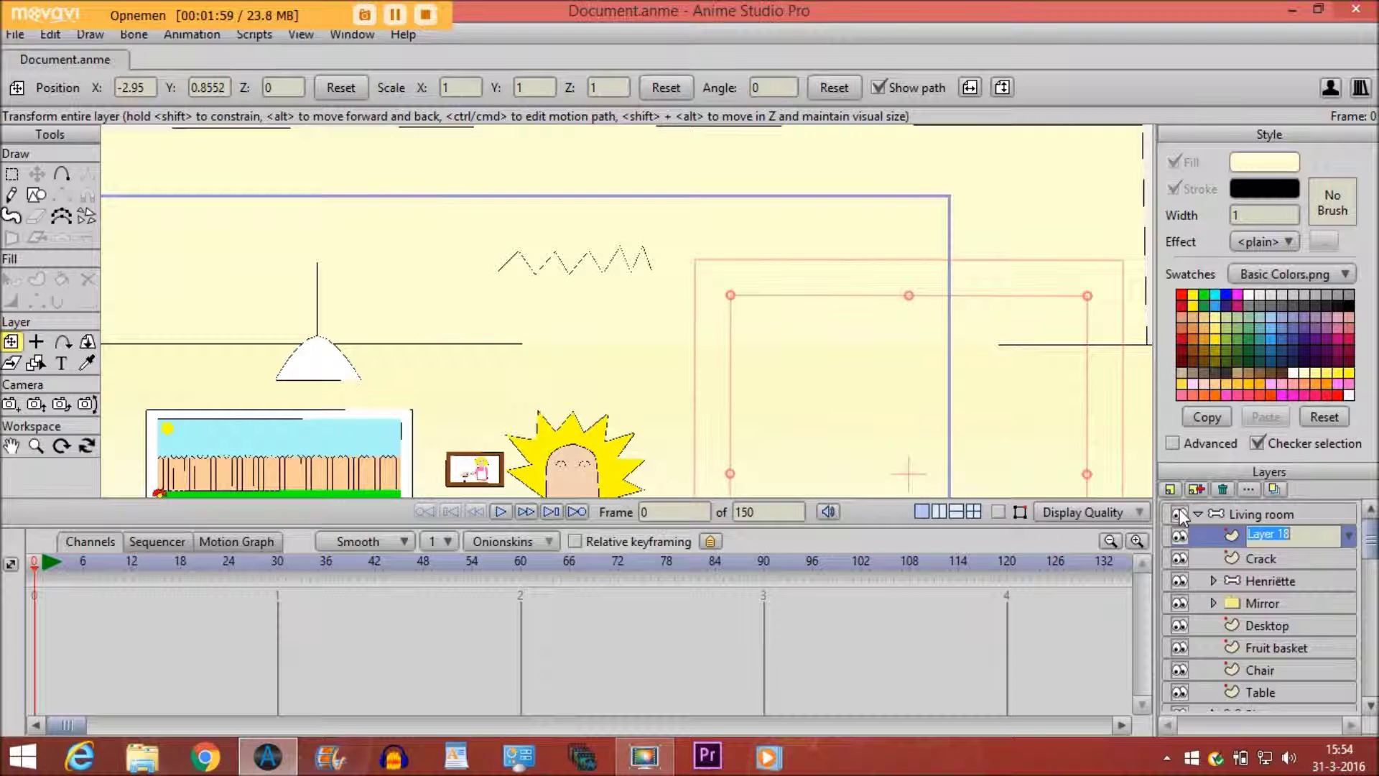
{"action": "type", "text": "Crack 2"}
{"action": "key", "text": "Return"}
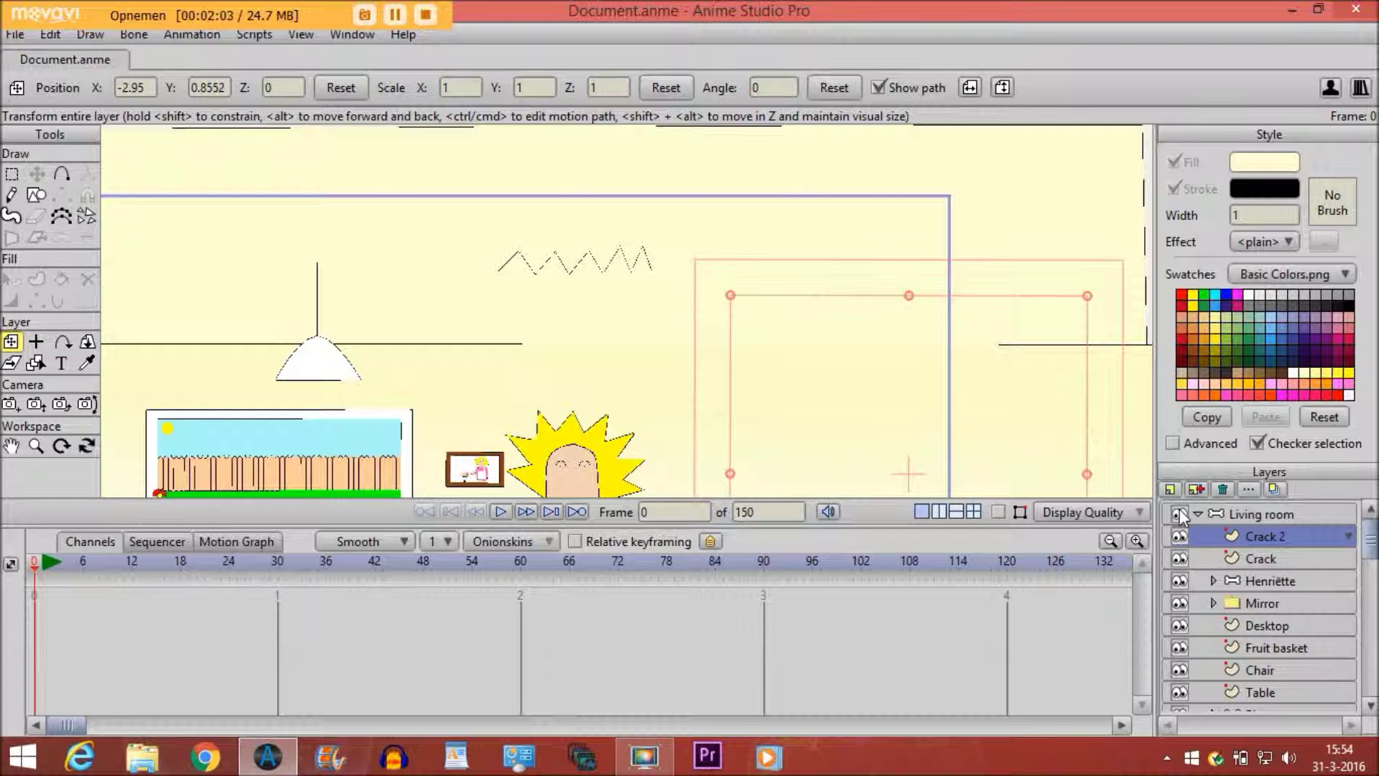
Draw a jagged branch line upward from the zigzag's left end on Crack 2 and give it a black stroke
{"action": "left_click", "coordinate": [10, 446]}
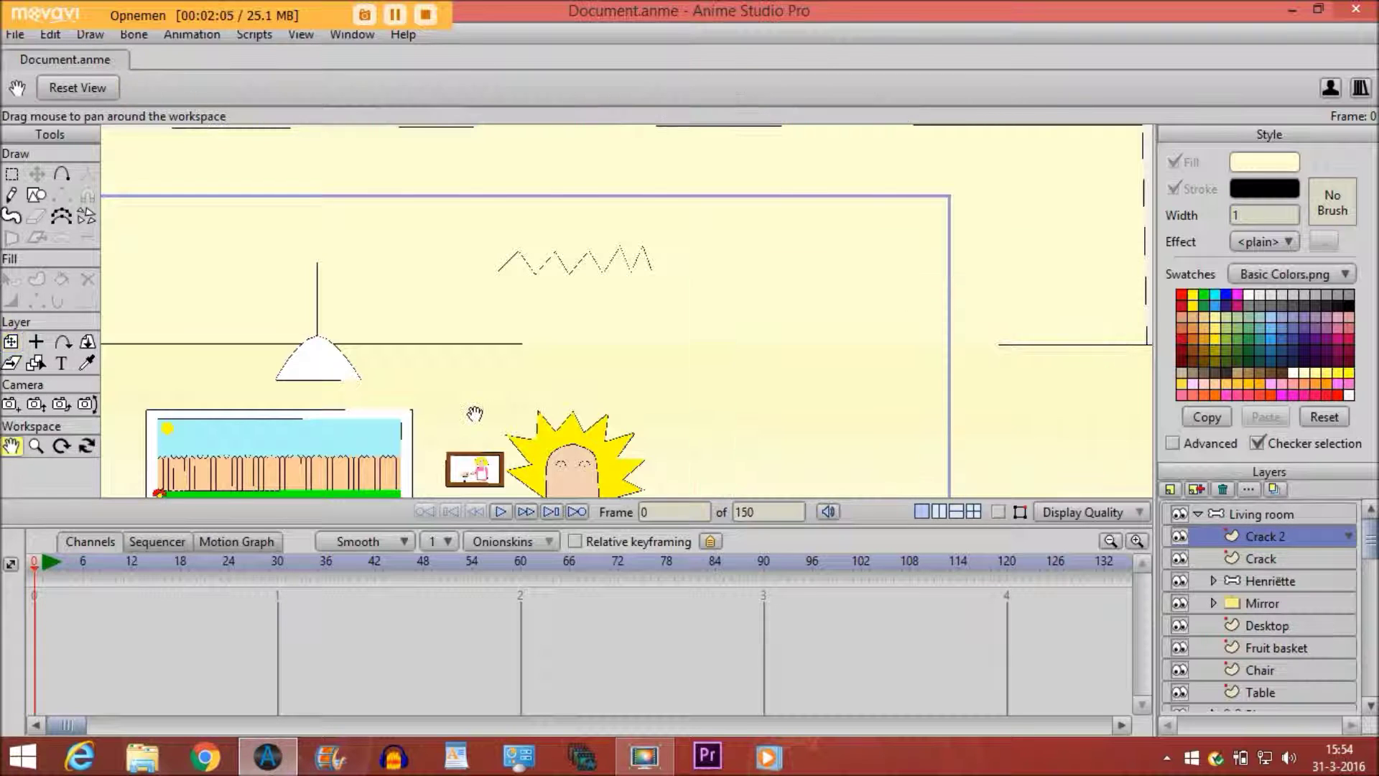
{"action": "scroll", "coordinate": [502, 367], "scroll_direction": "up", "scroll_amount": 5}
{"action": "left_click_drag", "start_coordinate": [489, 345], "coordinate": [525, 419]}
{"action": "scroll", "coordinate": [507, 403], "scroll_direction": "up", "scroll_amount": 1}
{"action": "left_click", "coordinate": [62, 181]}
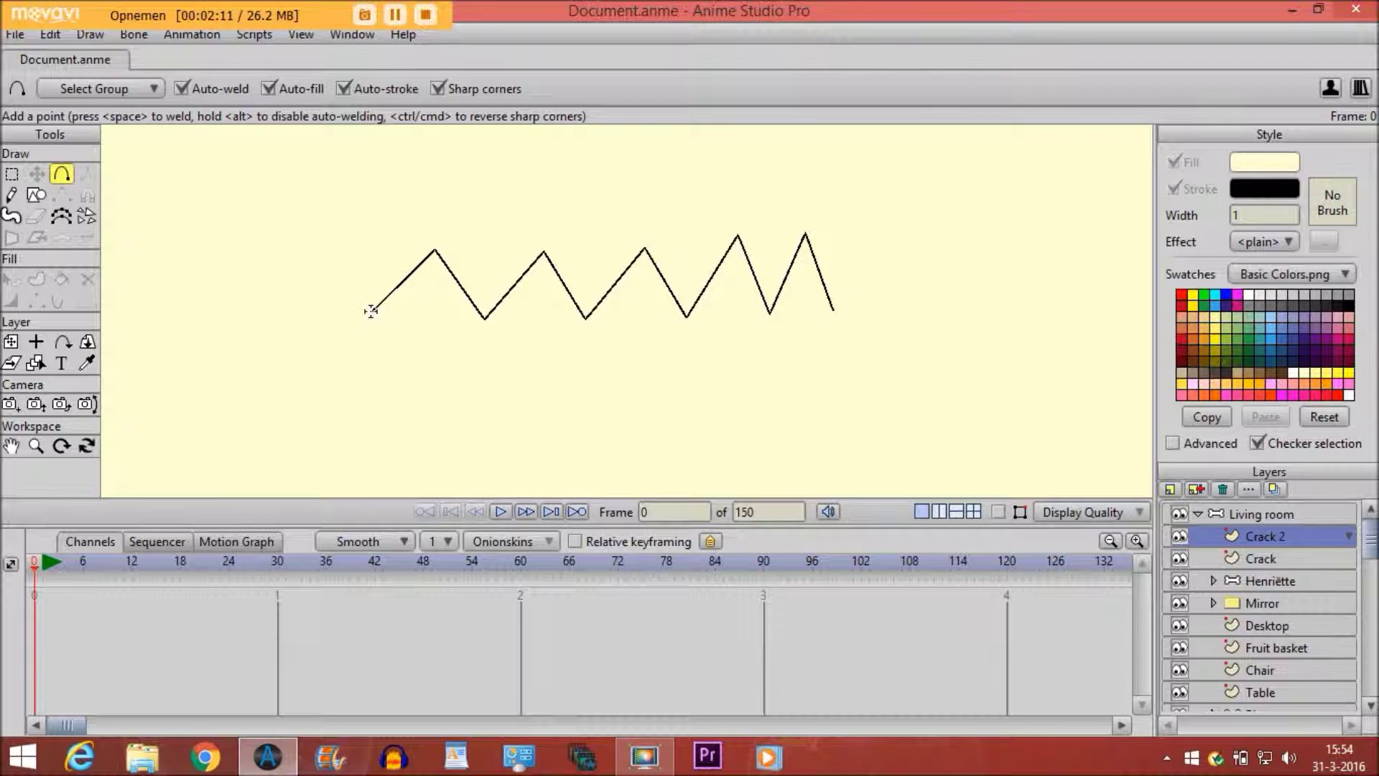
{"action": "left_click", "coordinate": [998, 511]}
{"action": "left_click_drag", "start_coordinate": [373, 311], "coordinate": [336, 235]}
{"action": "left_click_drag", "start_coordinate": [238, 202], "coordinate": [268, 131]}
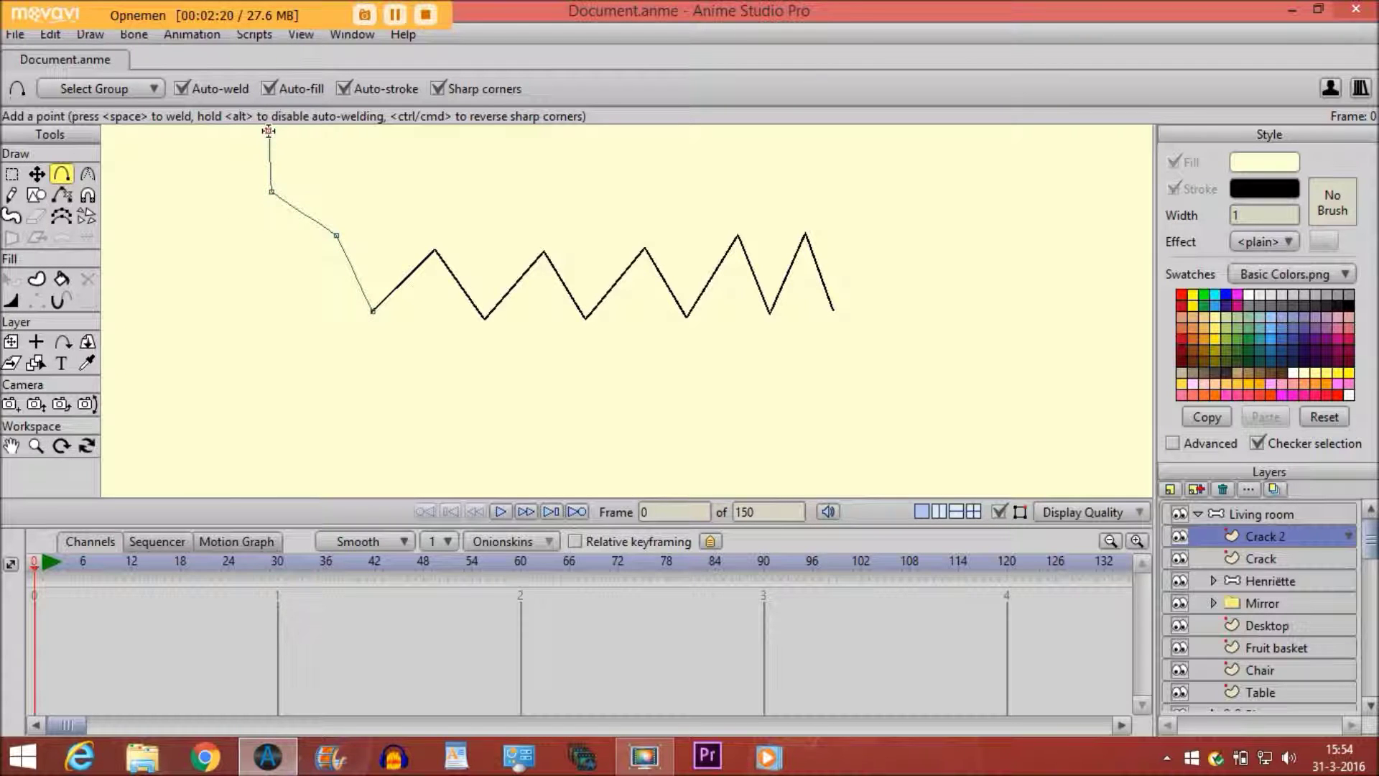
{"action": "left_click", "coordinate": [61, 278]}
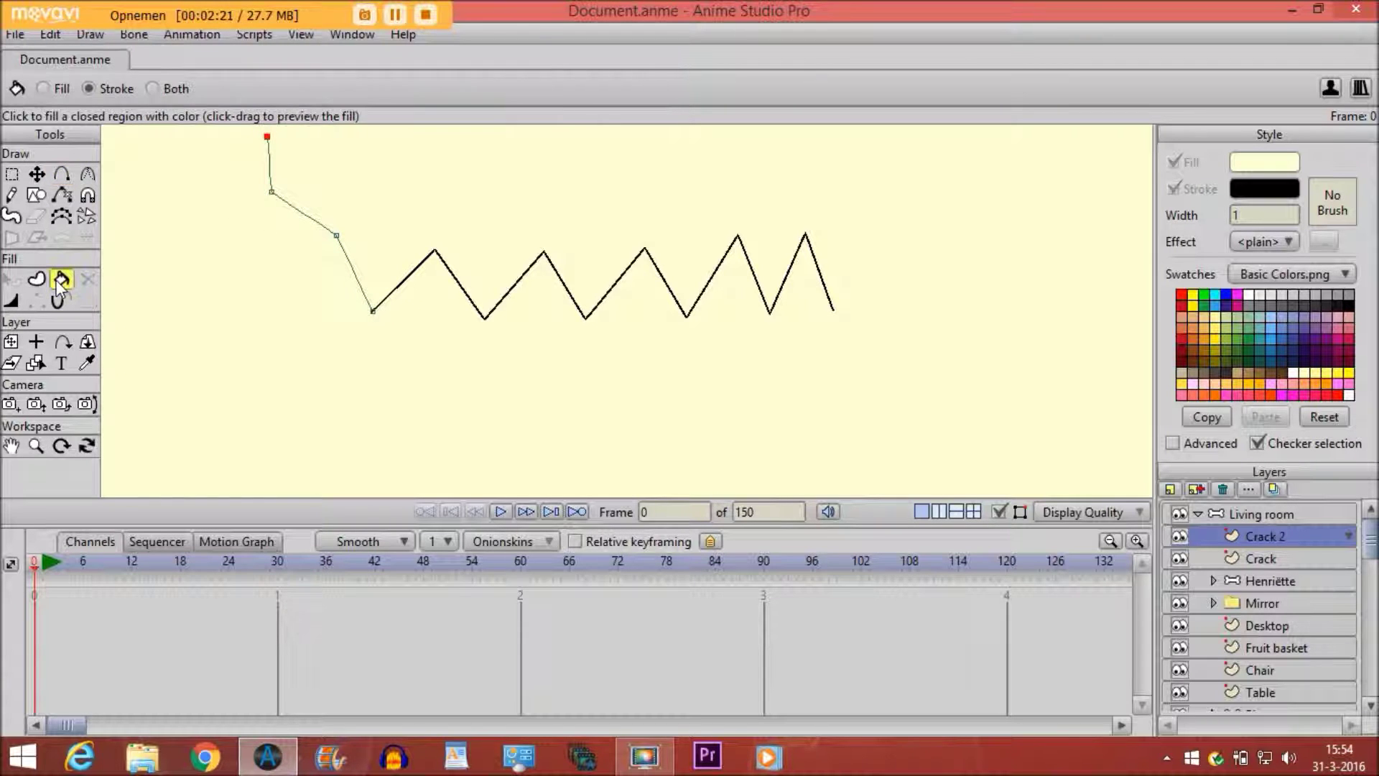
{"action": "left_click", "coordinate": [310, 217]}
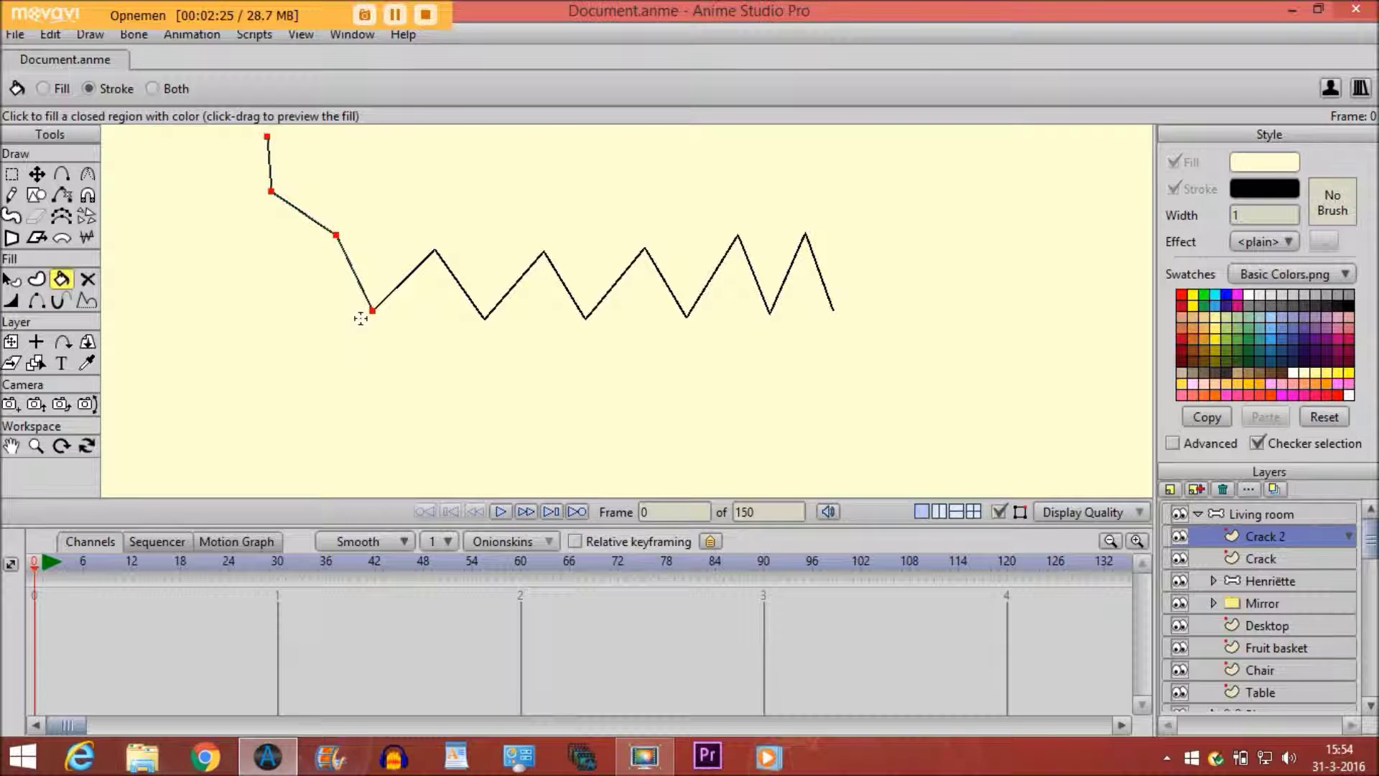
Draw jagged black-stroked branches upward from the zigzag's peaks and outward from its right end on Crack 2
{"action": "left_click", "coordinate": [61, 173]}
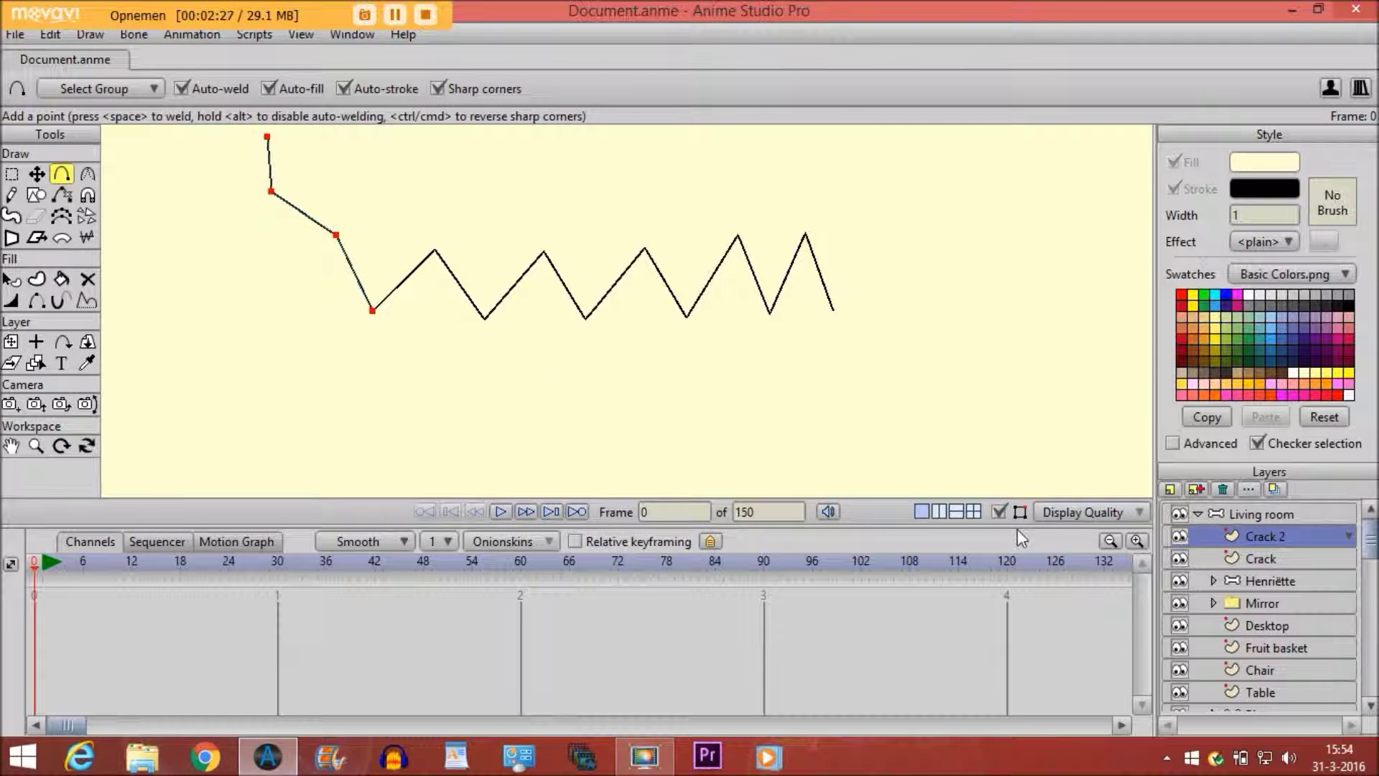
{"action": "left_click", "coordinate": [999, 512]}
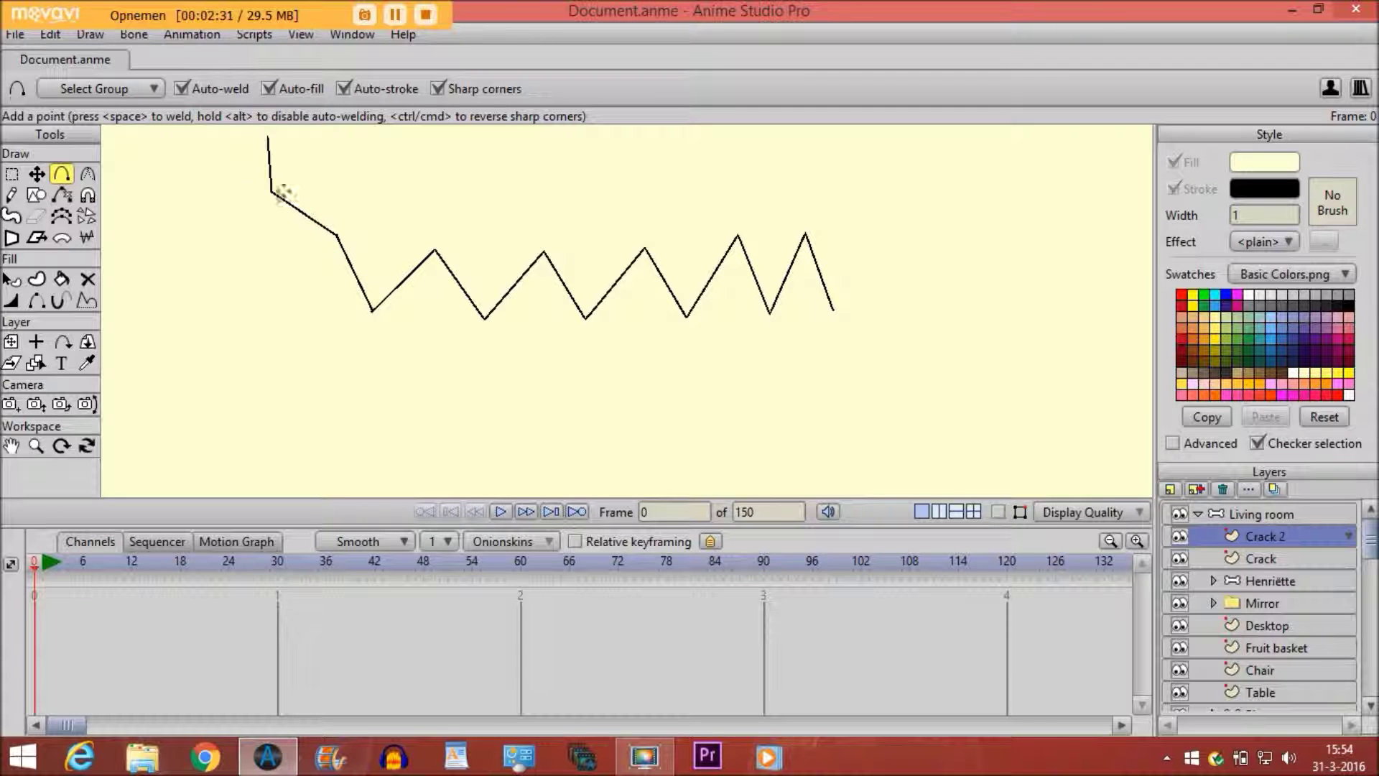
{"action": "left_click", "coordinate": [996, 512]}
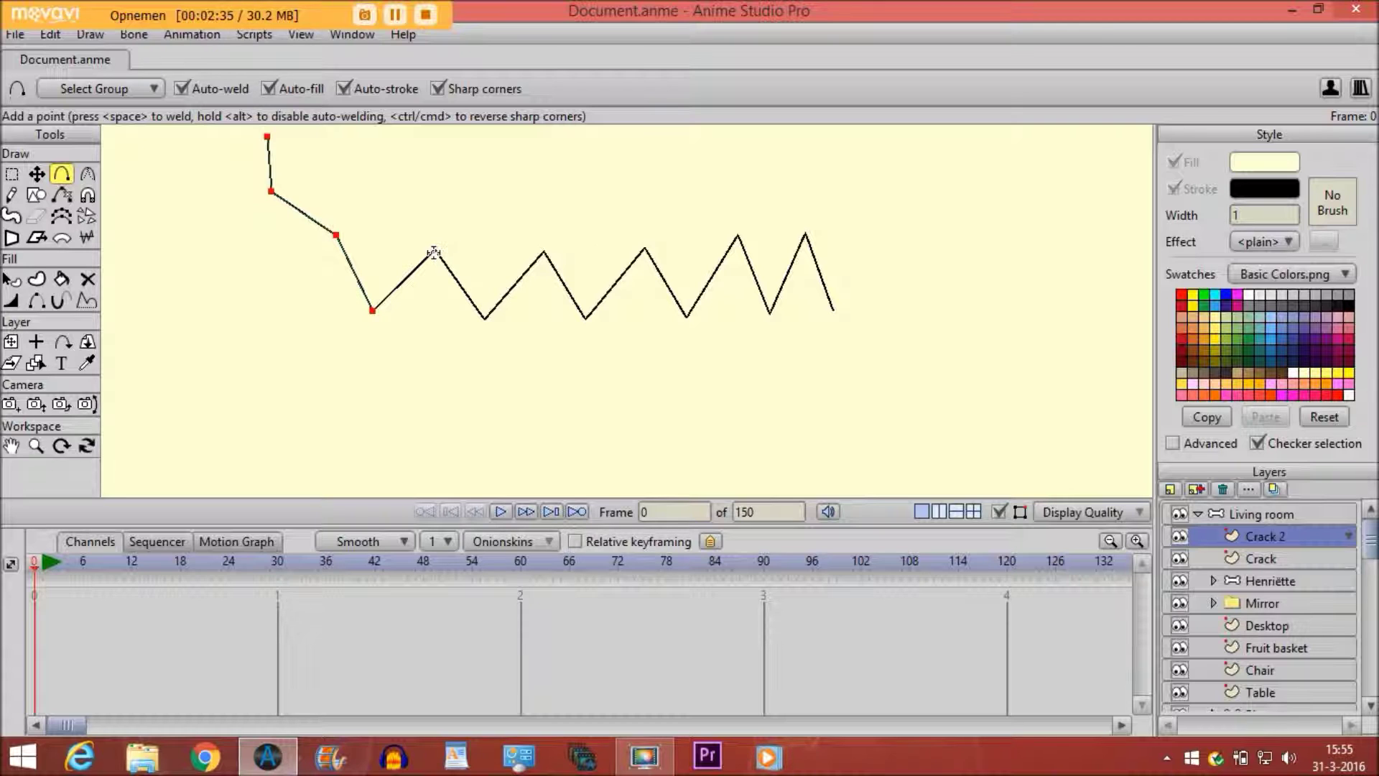
{"action": "mouse_move", "coordinate": [433, 249]}
{"action": "left_mouse_down"}
{"action": "mouse_move", "coordinate": [416, 203]}
{"action": "mouse_move", "coordinate": [422, 169]}
{"action": "mouse_move", "coordinate": [467, 184]}
{"action": "mouse_move", "coordinate": [450, 155]}
{"action": "left_mouse_up"}
{"action": "scroll", "coordinate": [422, 170], "scroll_direction": "down", "scroll_amount": 1}
{"action": "left_click", "coordinate": [63, 283]}
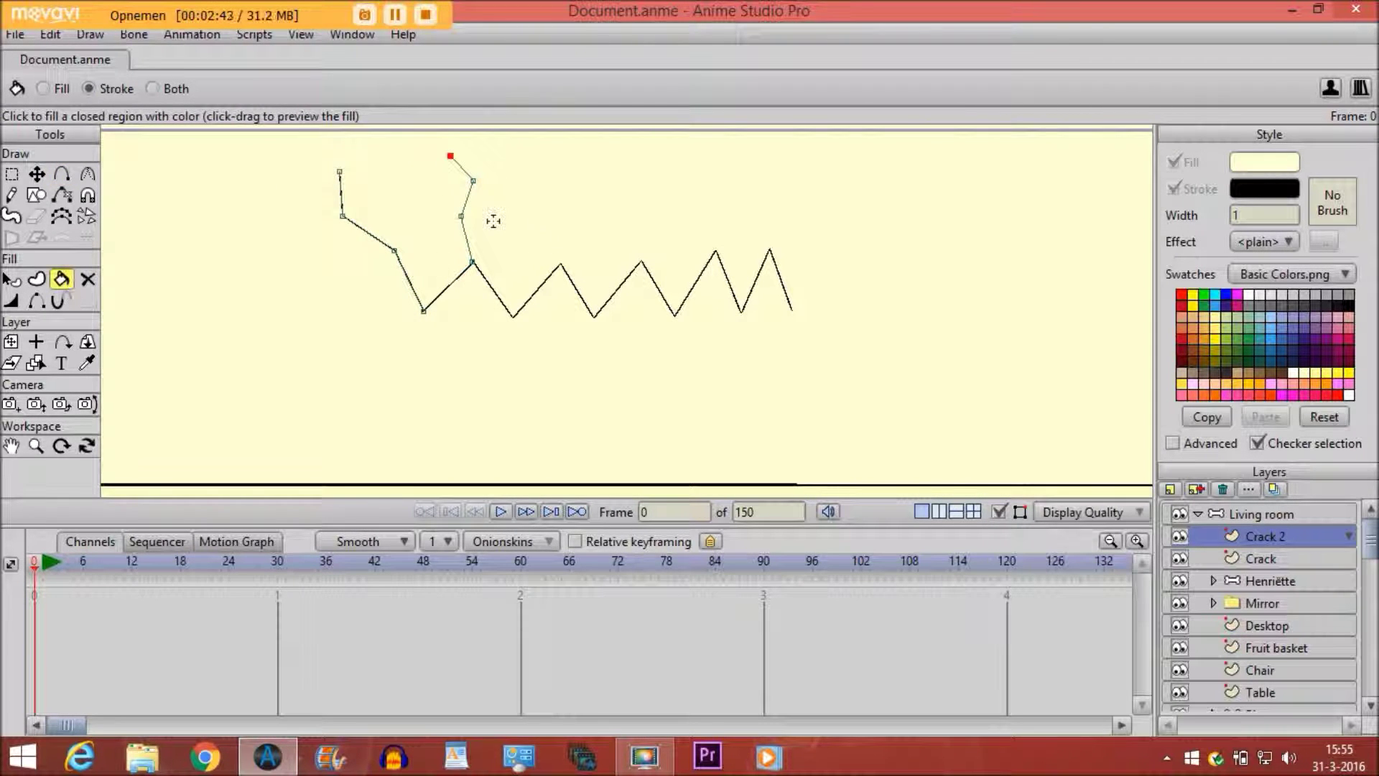
{"action": "left_click", "coordinate": [466, 204]}
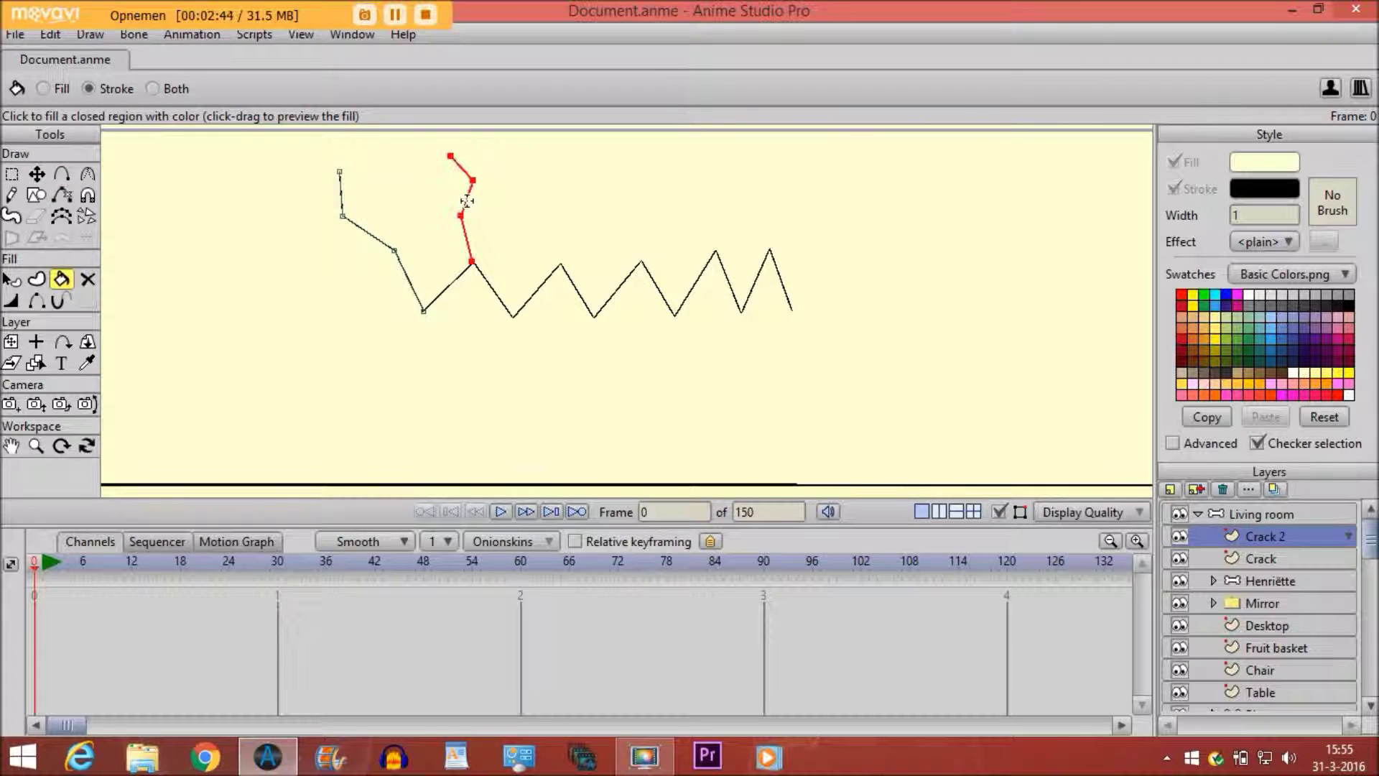
{"action": "left_click", "coordinate": [58, 177]}
{"action": "scroll", "coordinate": [543, 309], "scroll_direction": "up", "scroll_amount": 2}
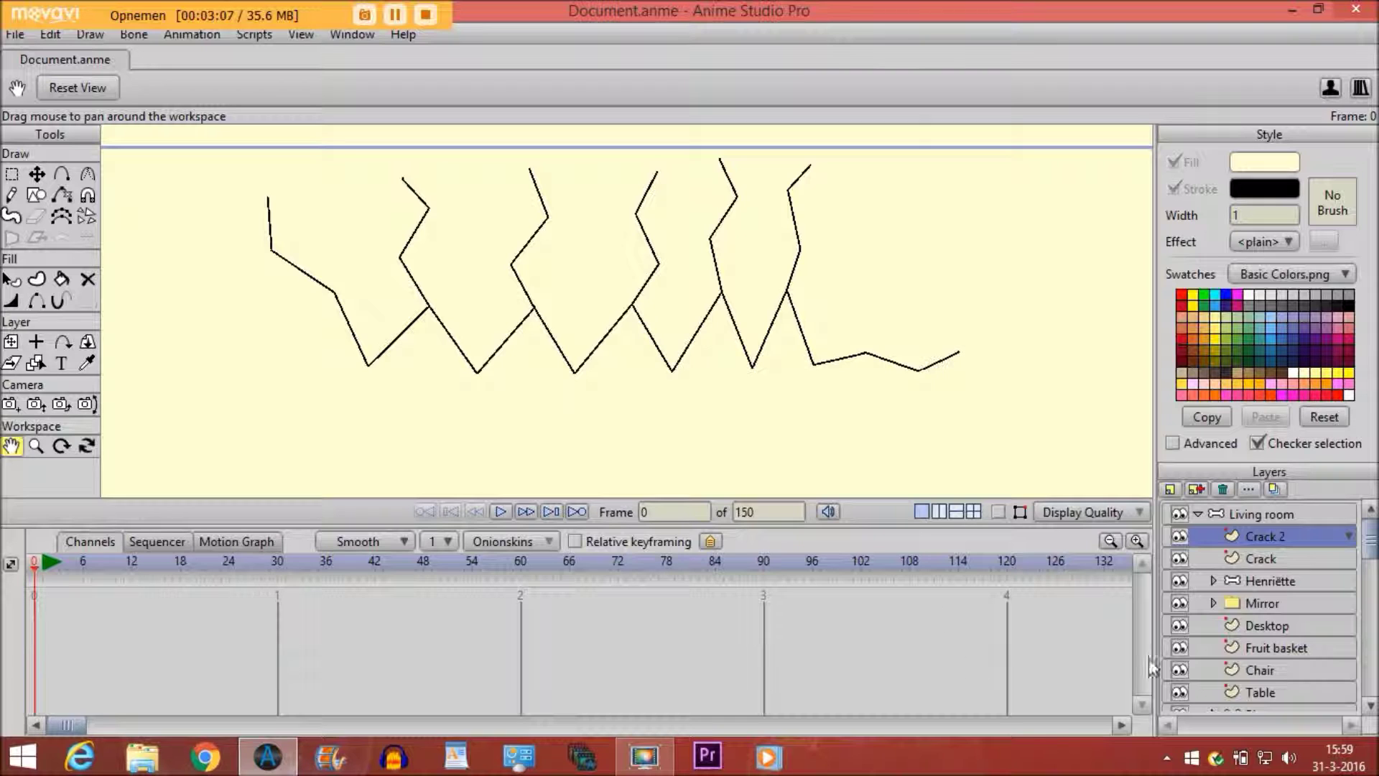
Add a vector layer named Crack 3 directly above the Mirror folder
{"action": "left_click", "coordinate": [1252, 602]}
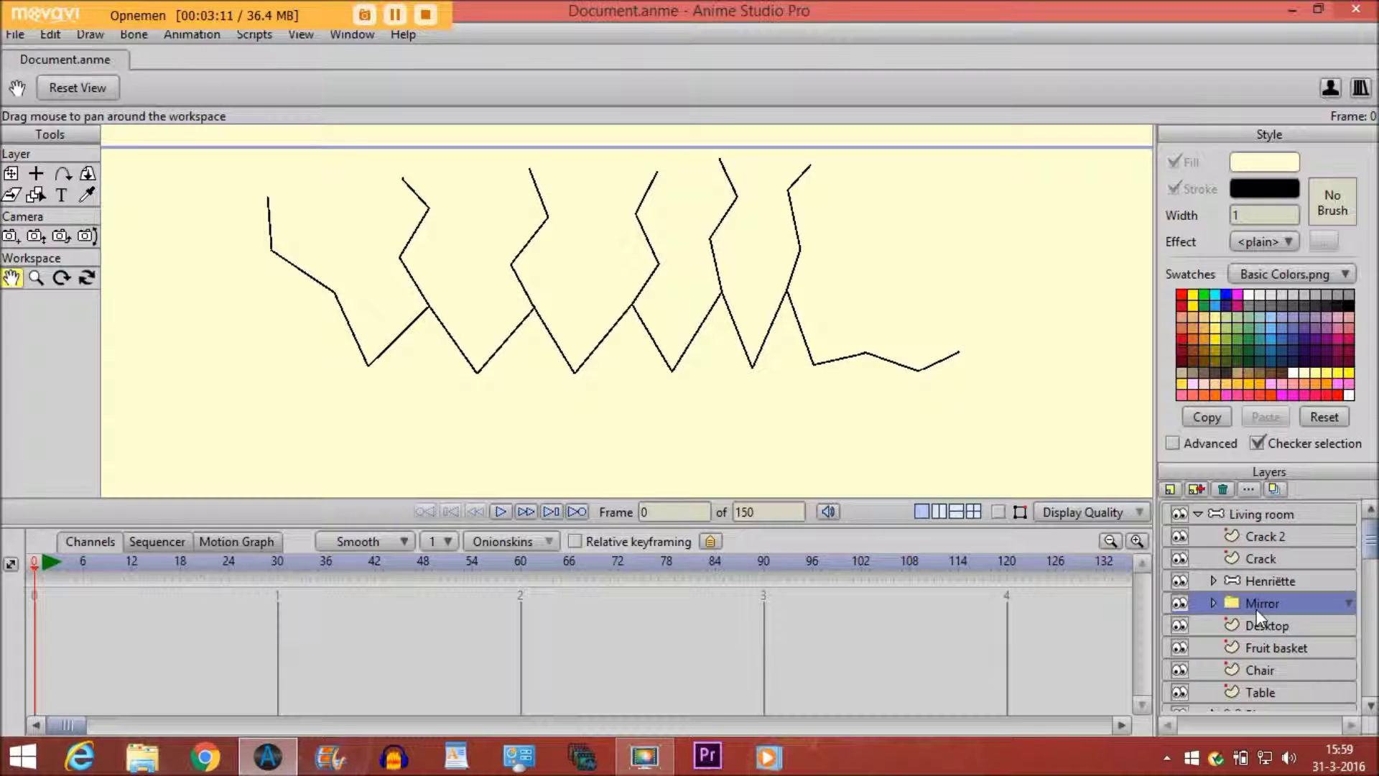
{"action": "left_click", "coordinate": [1169, 491]}
{"action": "left_click", "coordinate": [1171, 512]}
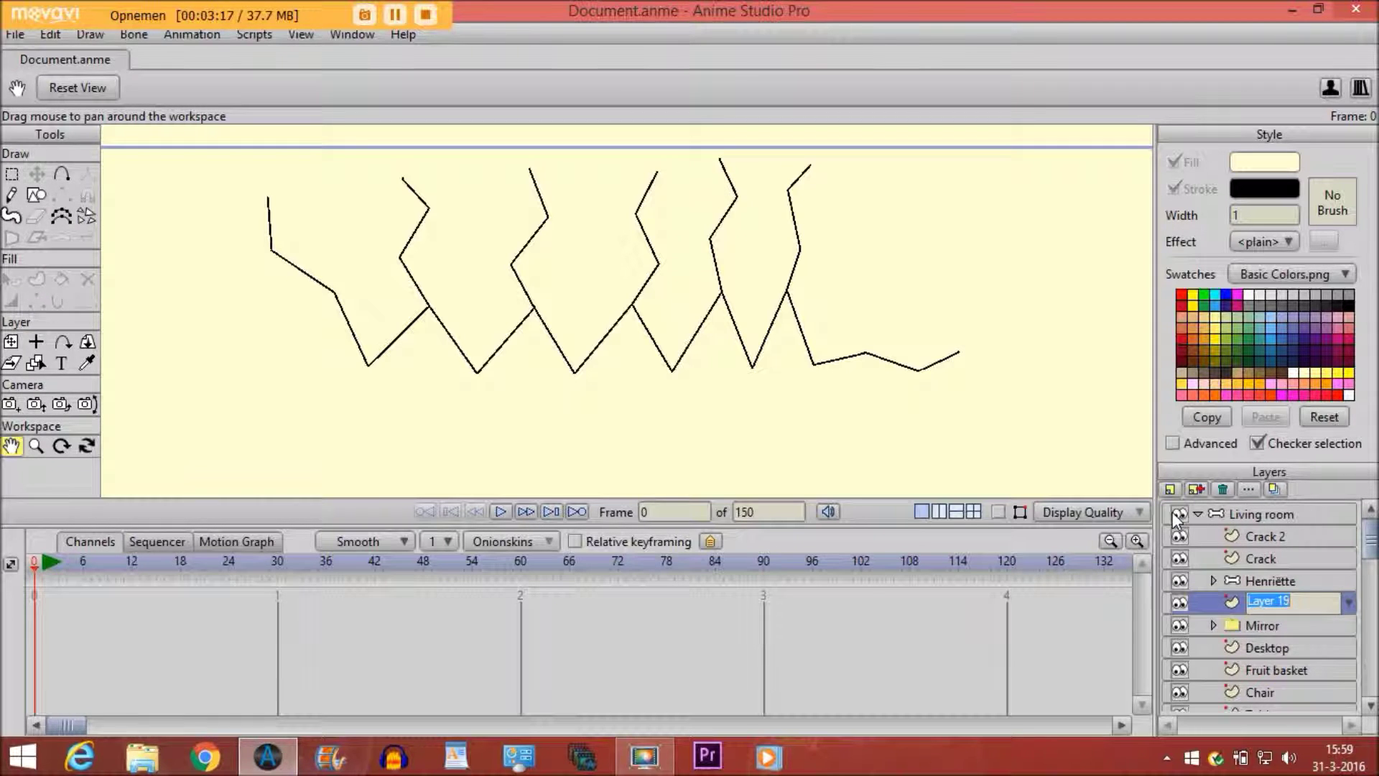
{"action": "type", "text": "Crack 3"}
{"action": "key", "text": "Return"}
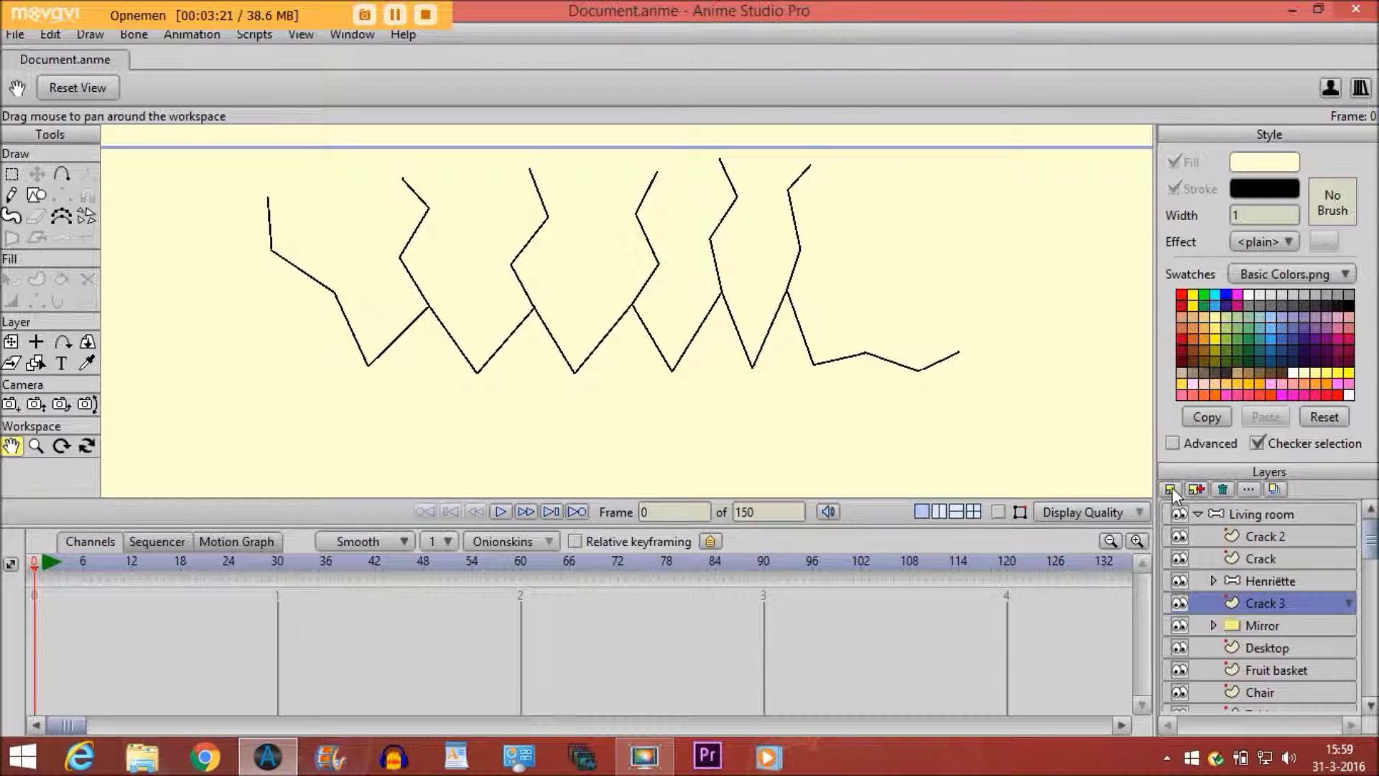
{"action": "left_click_drag", "start_coordinate": [403, 446], "coordinate": [409, 365]}
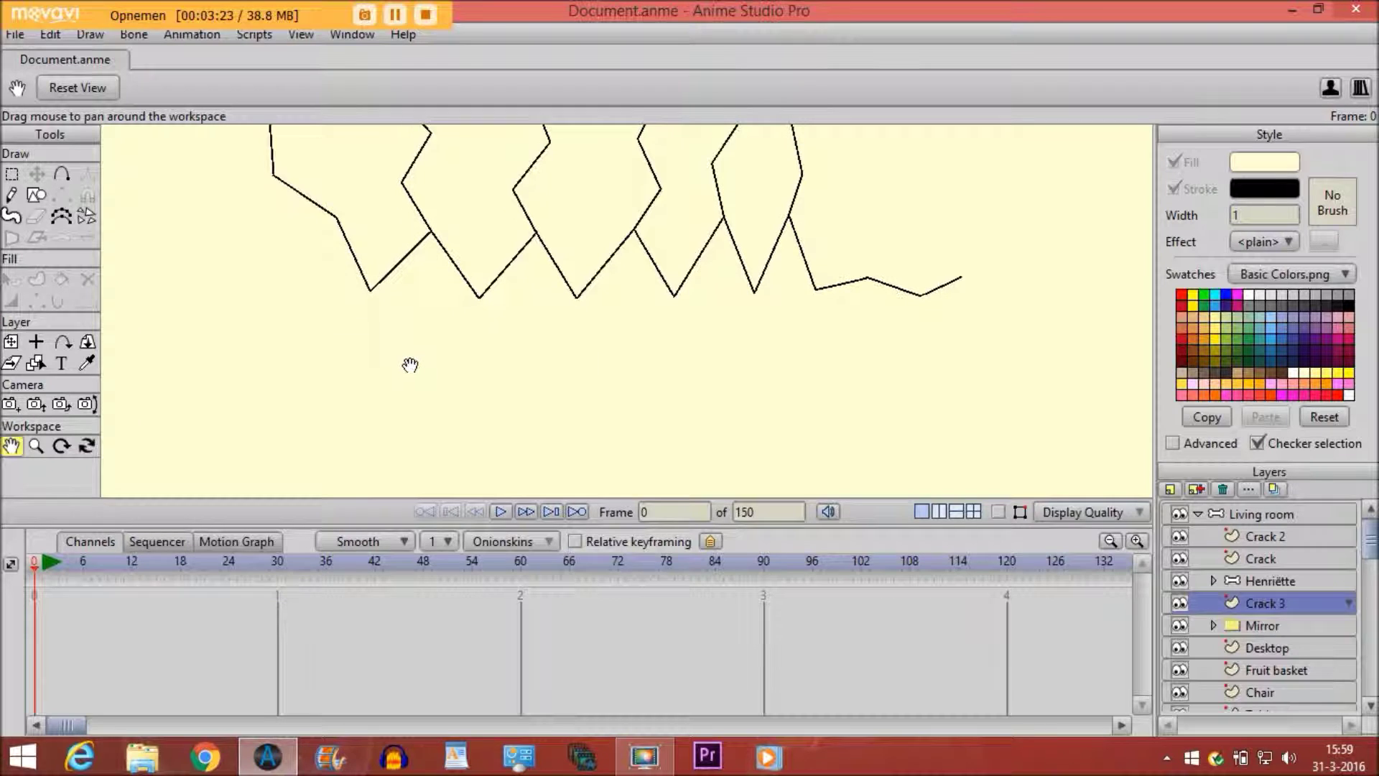
Draw a jagged branch line downward from the zigzag's left end on Crack 3 and give it a black stroke
{"action": "left_click", "coordinate": [62, 175]}
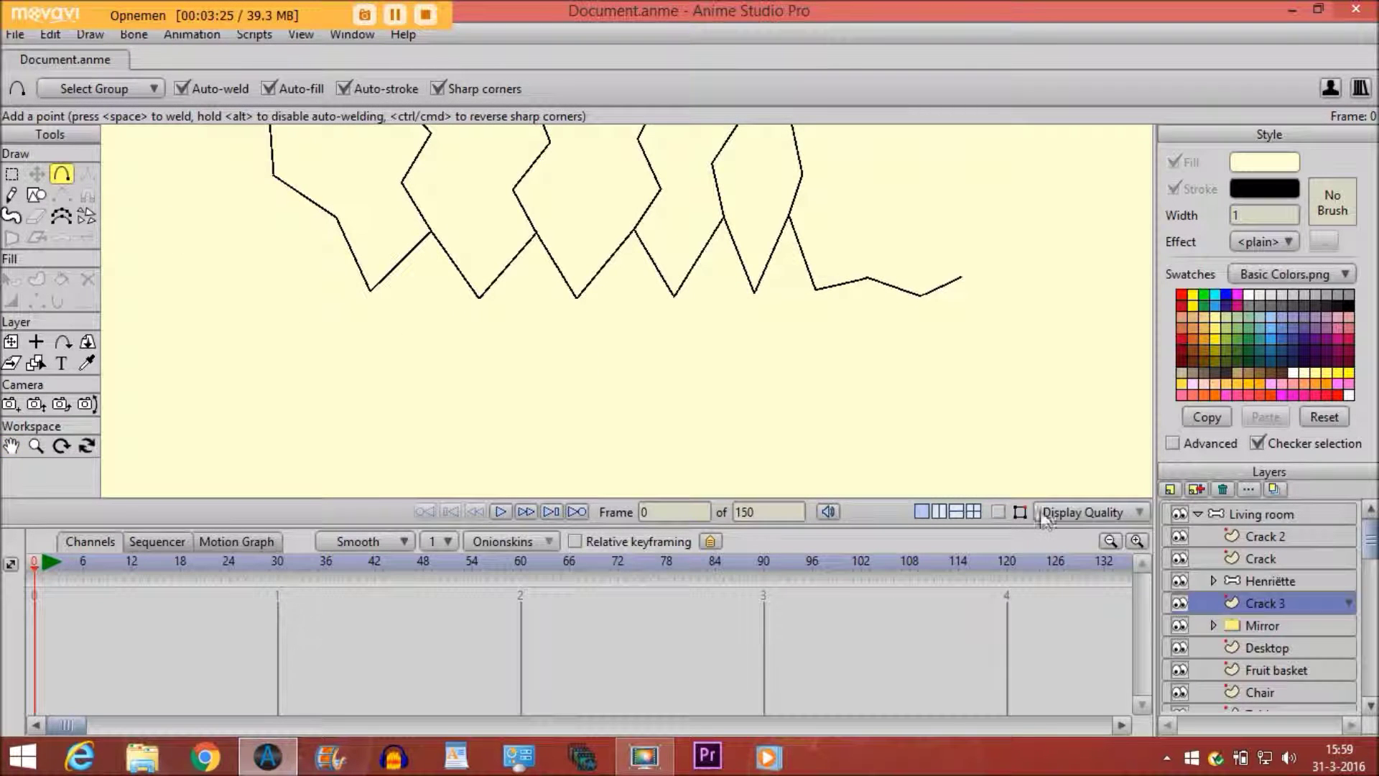
{"action": "left_click", "coordinate": [999, 510]}
{"action": "left_click_drag", "start_coordinate": [366, 295], "coordinate": [344, 329]}
{"action": "left_click", "coordinate": [348, 389]}
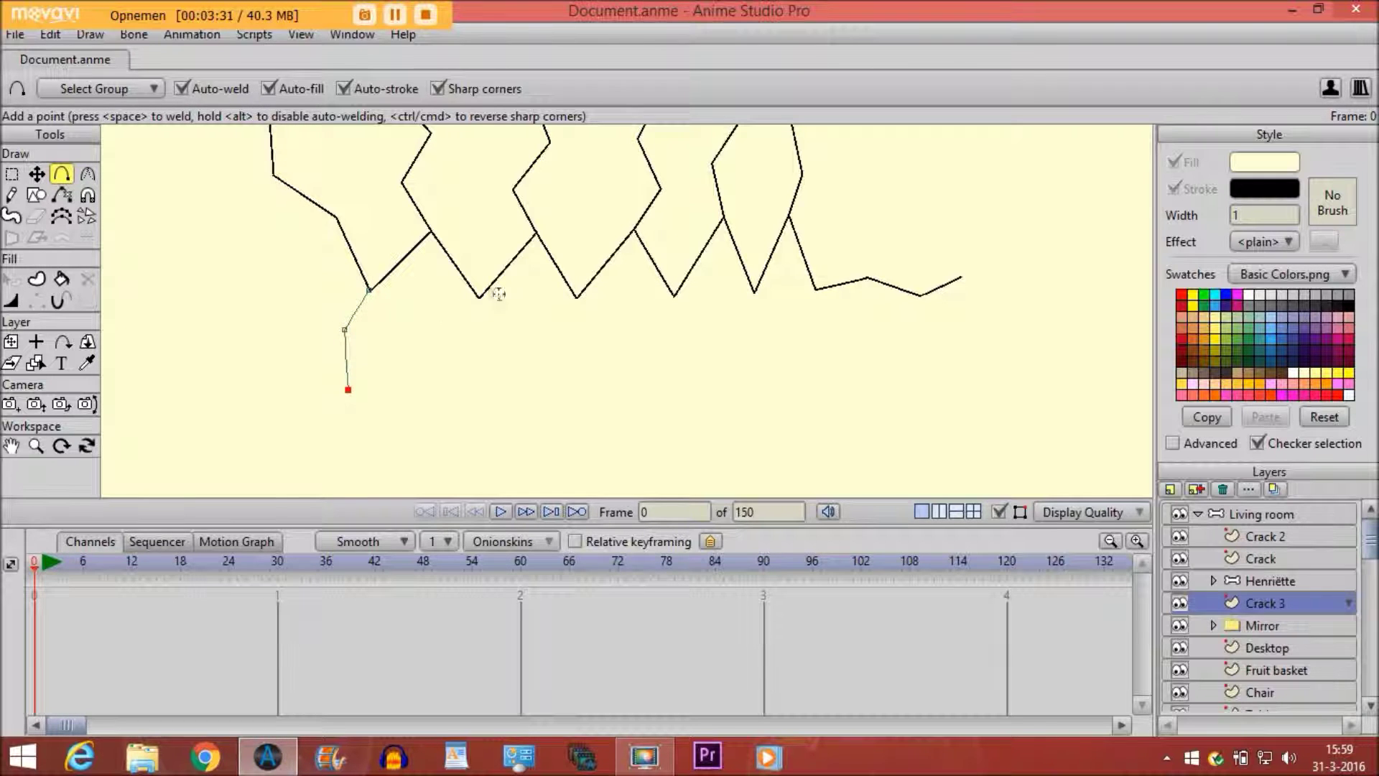
{"action": "left_click_drag", "start_coordinate": [348, 390], "coordinate": [321, 420]}
{"action": "left_click", "coordinate": [63, 285]}
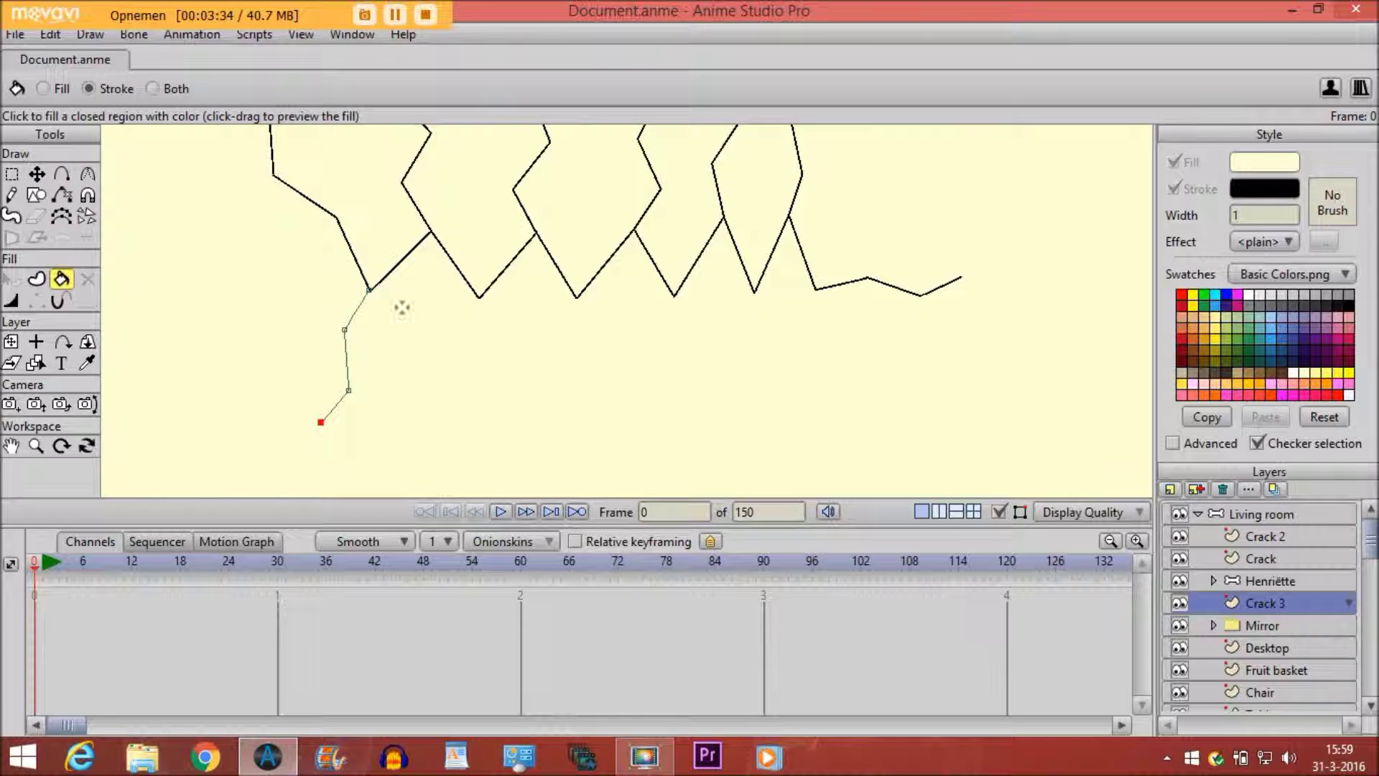
{"action": "left_click", "coordinate": [348, 312]}
Draw jagged black-stroked branches downward from the zigzag's remaining low points on Crack 3
{"action": "left_click", "coordinate": [66, 176]}
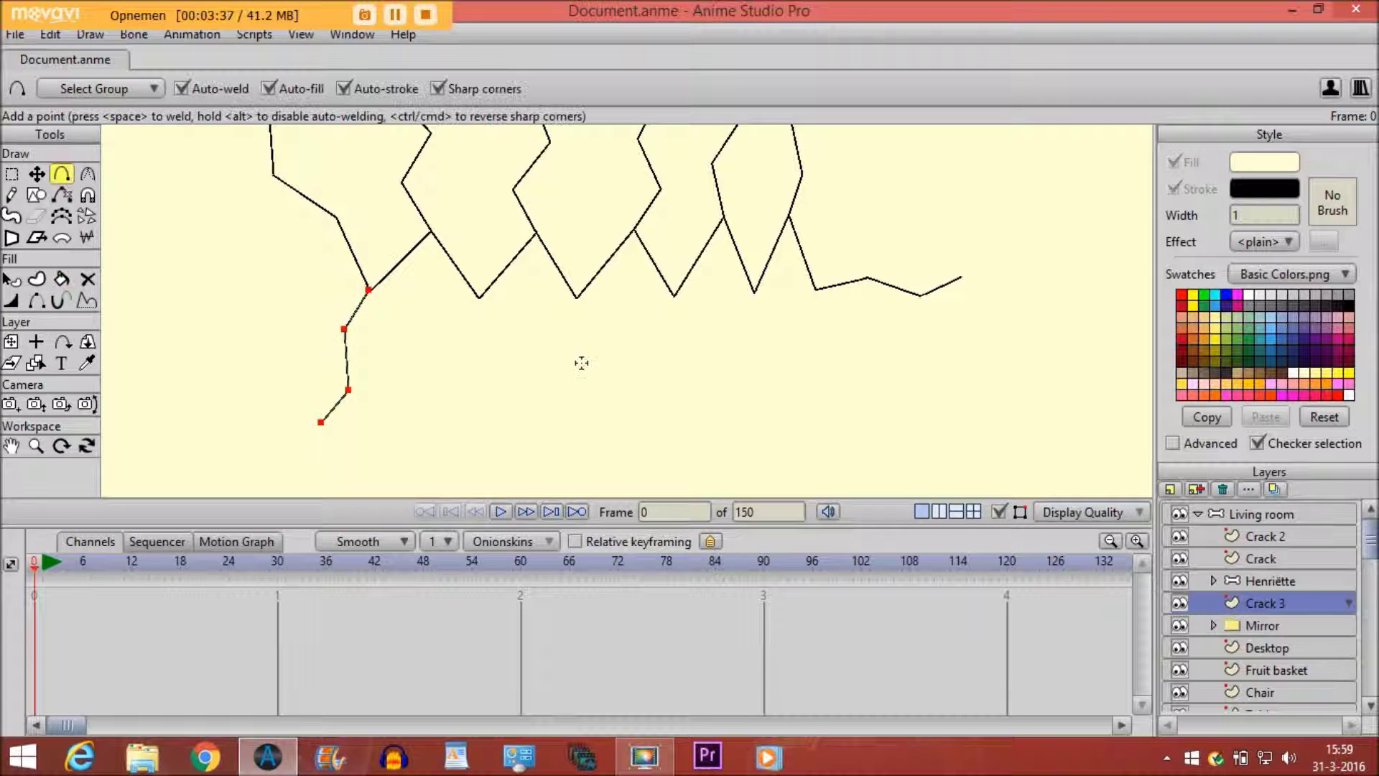
{"action": "mouse_move", "coordinate": [479, 298]}
{"action": "left_mouse_down"}
{"action": "mouse_move", "coordinate": [486, 344]}
{"action": "mouse_move", "coordinate": [465, 391]}
{"action": "mouse_move", "coordinate": [480, 453]}
{"action": "mouse_move", "coordinate": [480, 440]}
{"action": "left_mouse_up"}
{"action": "left_click", "coordinate": [61, 278]}
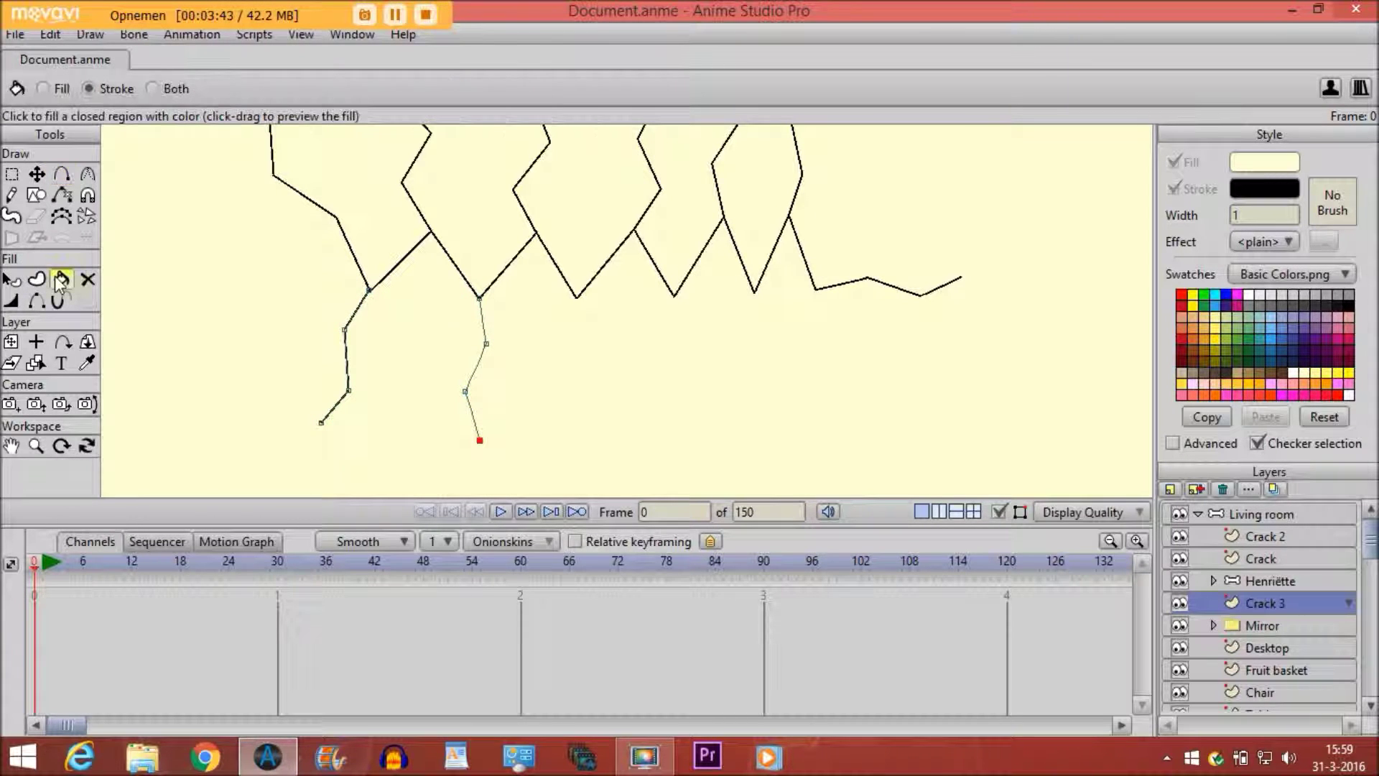
{"action": "left_click", "coordinate": [482, 318]}
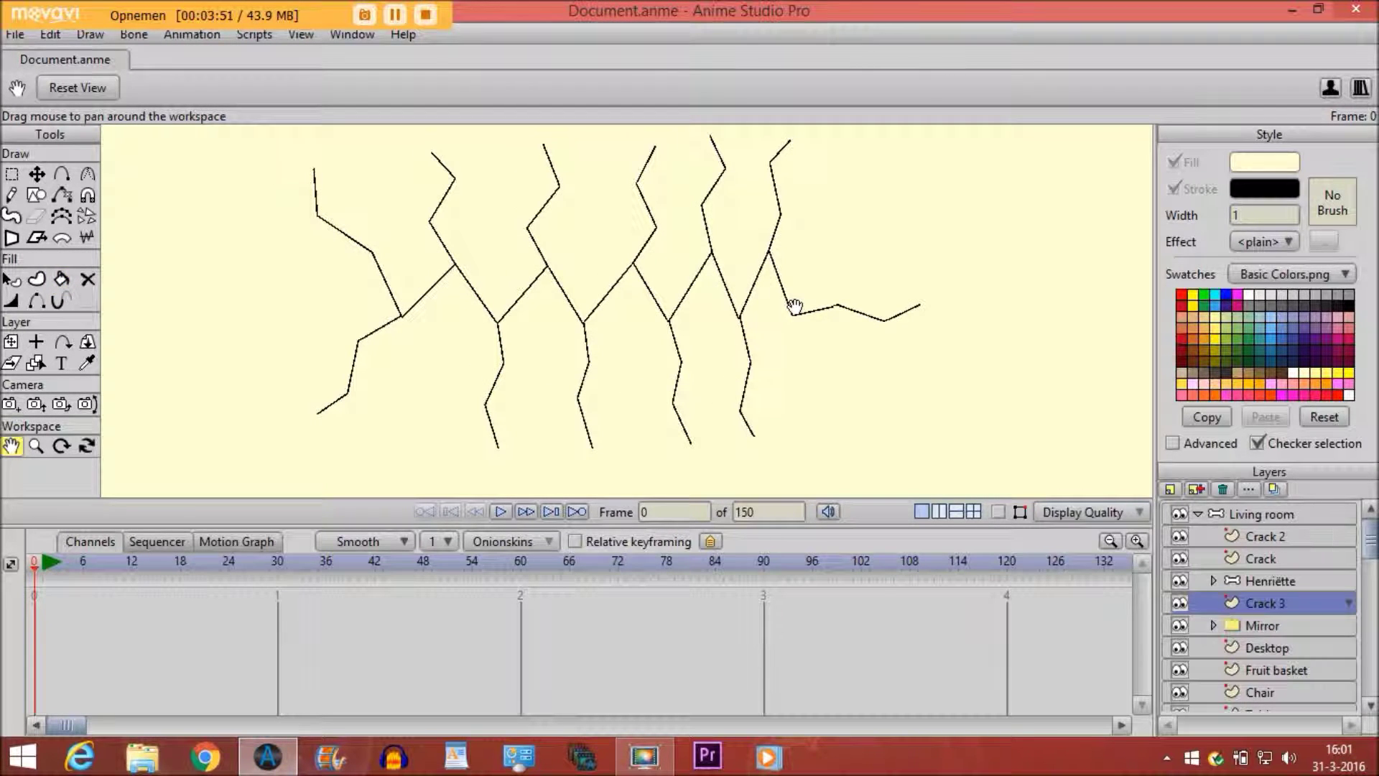
Move the character's layer up to the cracks and check how the Crack and Crack 3 layers stack around the body
{"action": "left_click", "coordinate": [999, 512]}
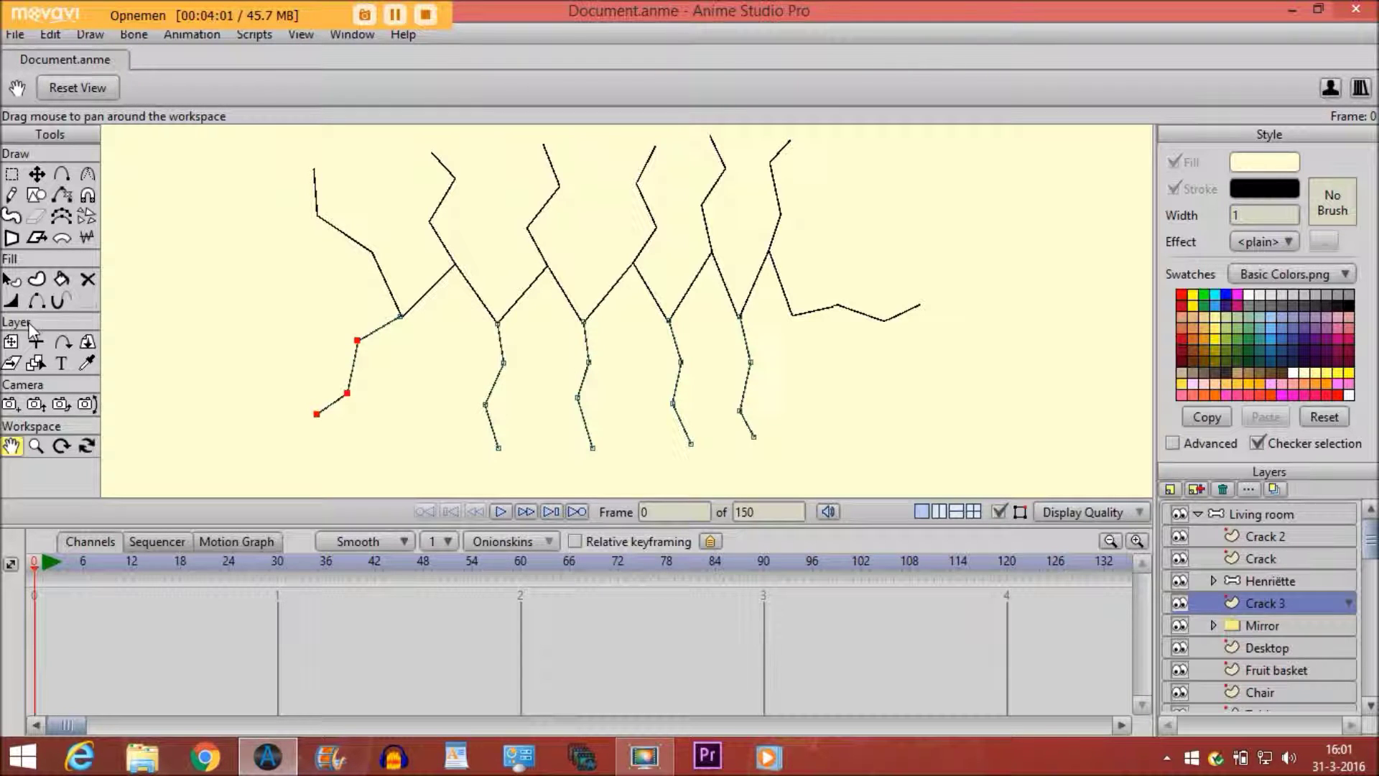
{"action": "scroll", "coordinate": [528, 407], "scroll_direction": "down", "scroll_amount": 2}
{"action": "left_click_drag", "start_coordinate": [583, 422], "coordinate": [619, 325]}
{"action": "scroll", "coordinate": [576, 312], "scroll_direction": "down", "scroll_amount": 2}
{"action": "left_click", "coordinate": [11, 343]}
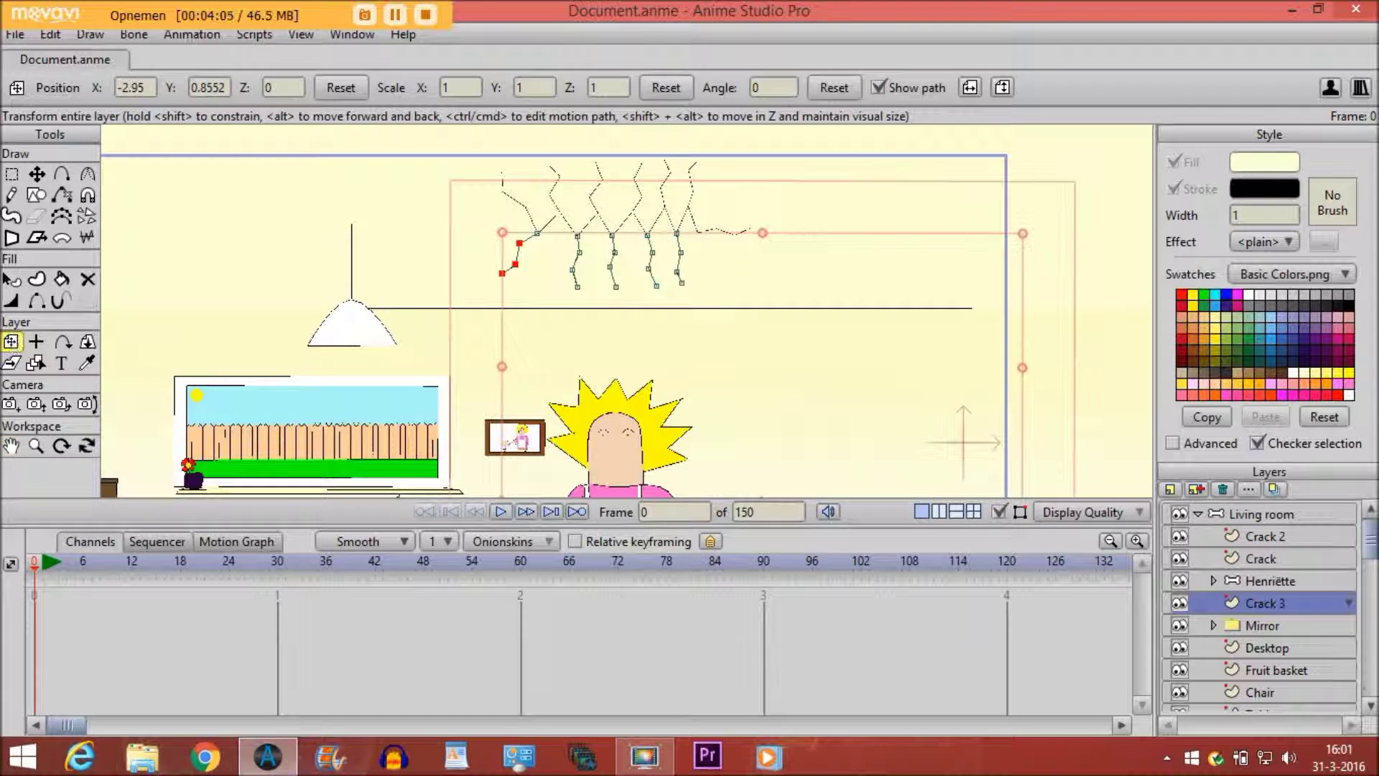
{"action": "left_click", "coordinate": [691, 450]}
{"action": "left_click_drag", "start_coordinate": [589, 483], "coordinate": [584, 225]}
{"action": "left_click", "coordinate": [11, 341]}
{"action": "left_click_drag", "start_coordinate": [673, 336], "coordinate": [673, 445]}
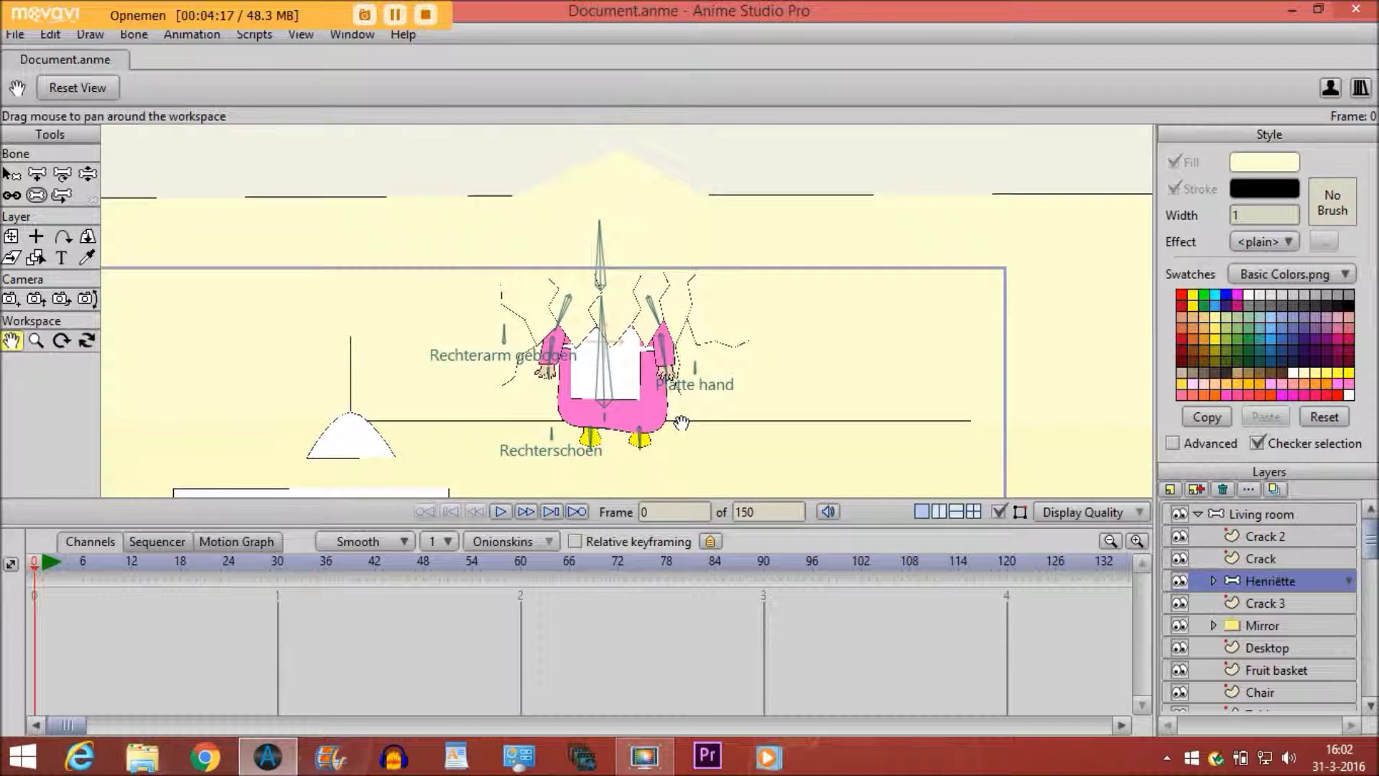
{"action": "scroll", "coordinate": [674, 392], "scroll_direction": "up", "scroll_amount": 3}
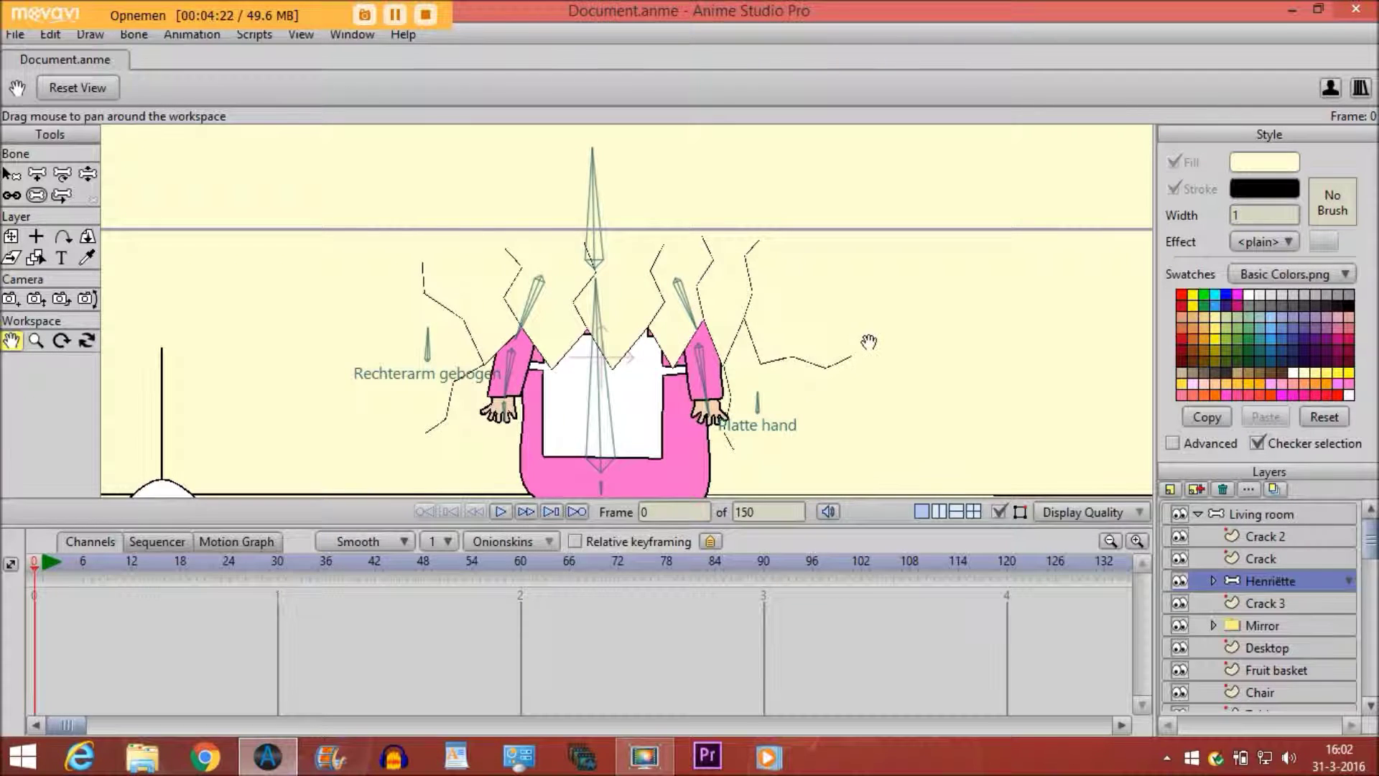
{"action": "left_click", "coordinate": [1286, 560]}
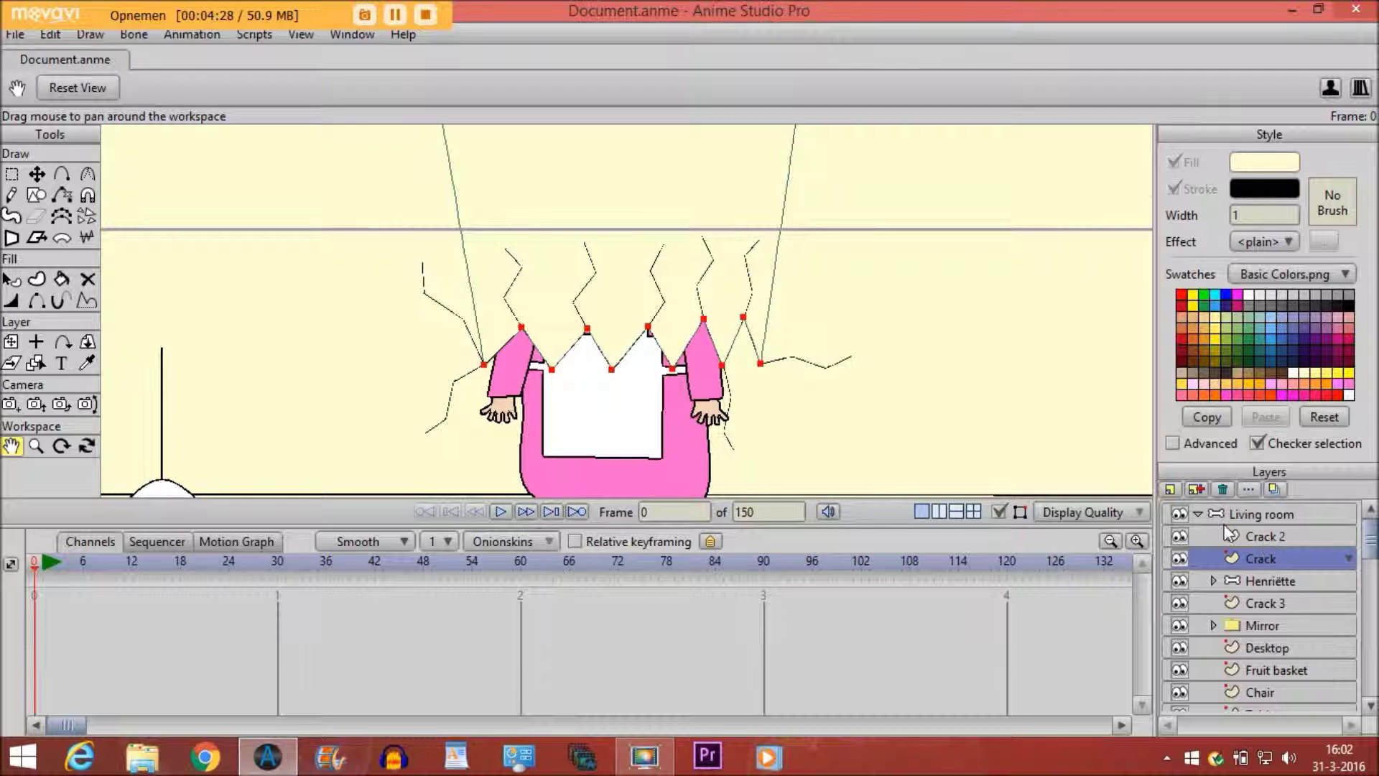
{"action": "left_click", "coordinate": [1244, 604]}
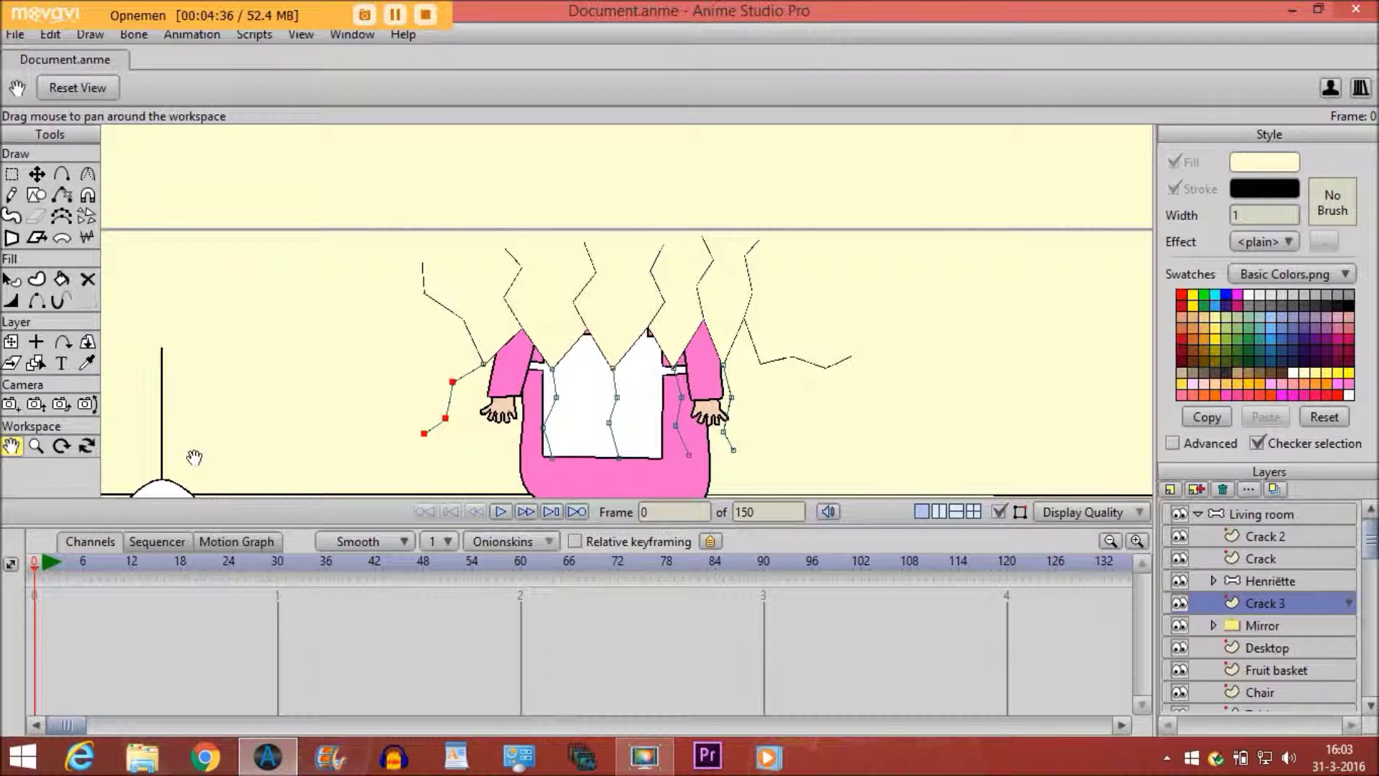
Move the character's layer back down to the room floor, below the cracks
{"action": "scroll", "coordinate": [966, 382], "scroll_direction": "down", "scroll_amount": 3}
{"action": "left_click_drag", "start_coordinate": [895, 330], "coordinate": [896, 223]}
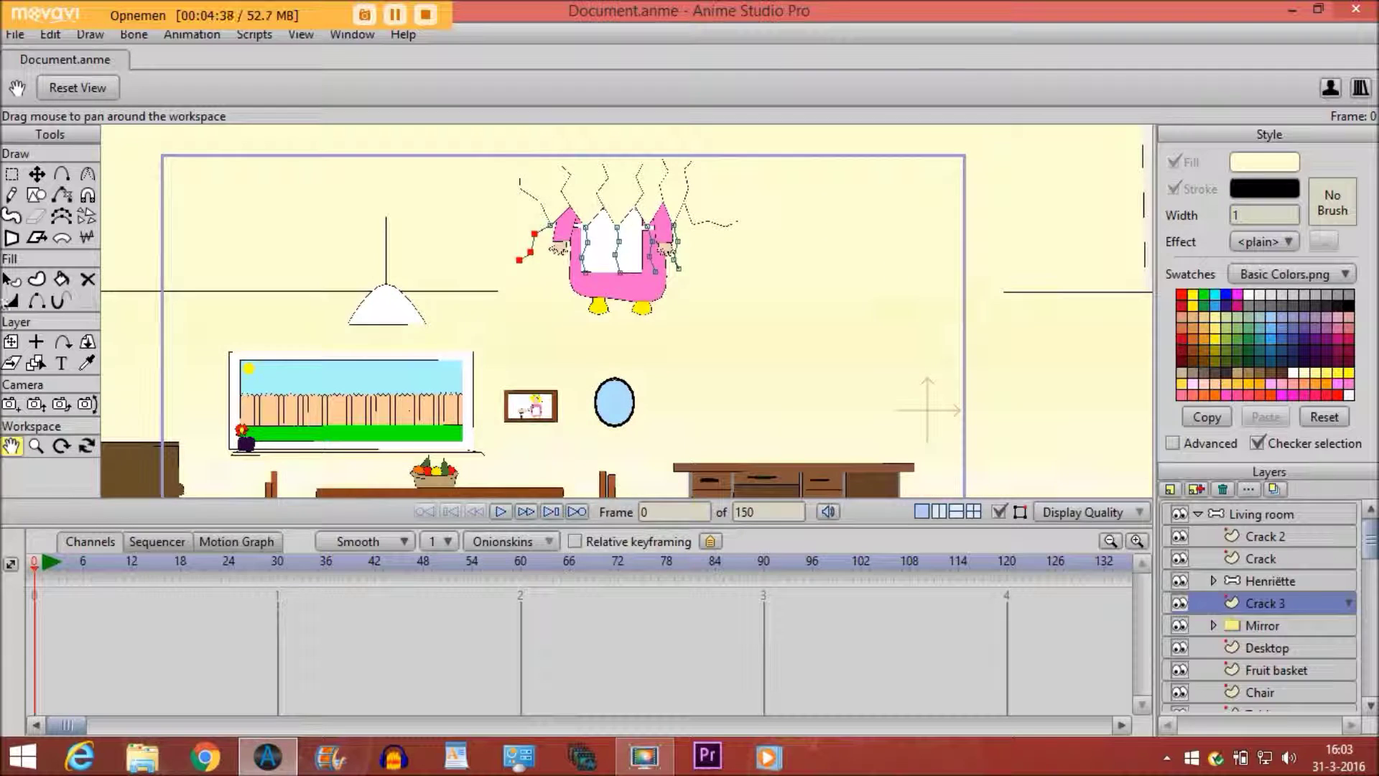
{"action": "left_click", "coordinate": [11, 341]}
{"action": "left_click", "coordinate": [1270, 581]}
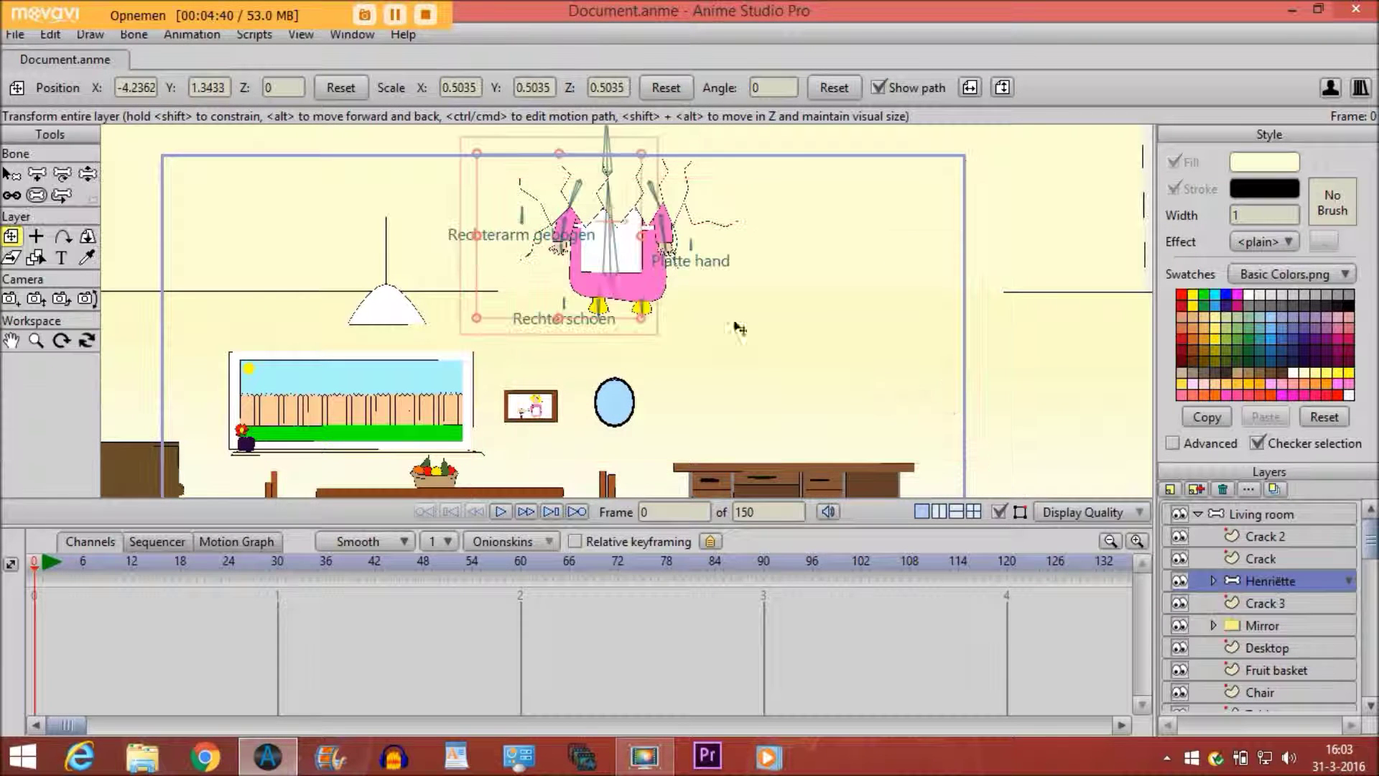
{"action": "left_click_drag", "start_coordinate": [601, 250], "coordinate": [599, 432]}
{"action": "scroll", "coordinate": [603, 501], "scroll_direction": "down", "scroll_amount": 2}
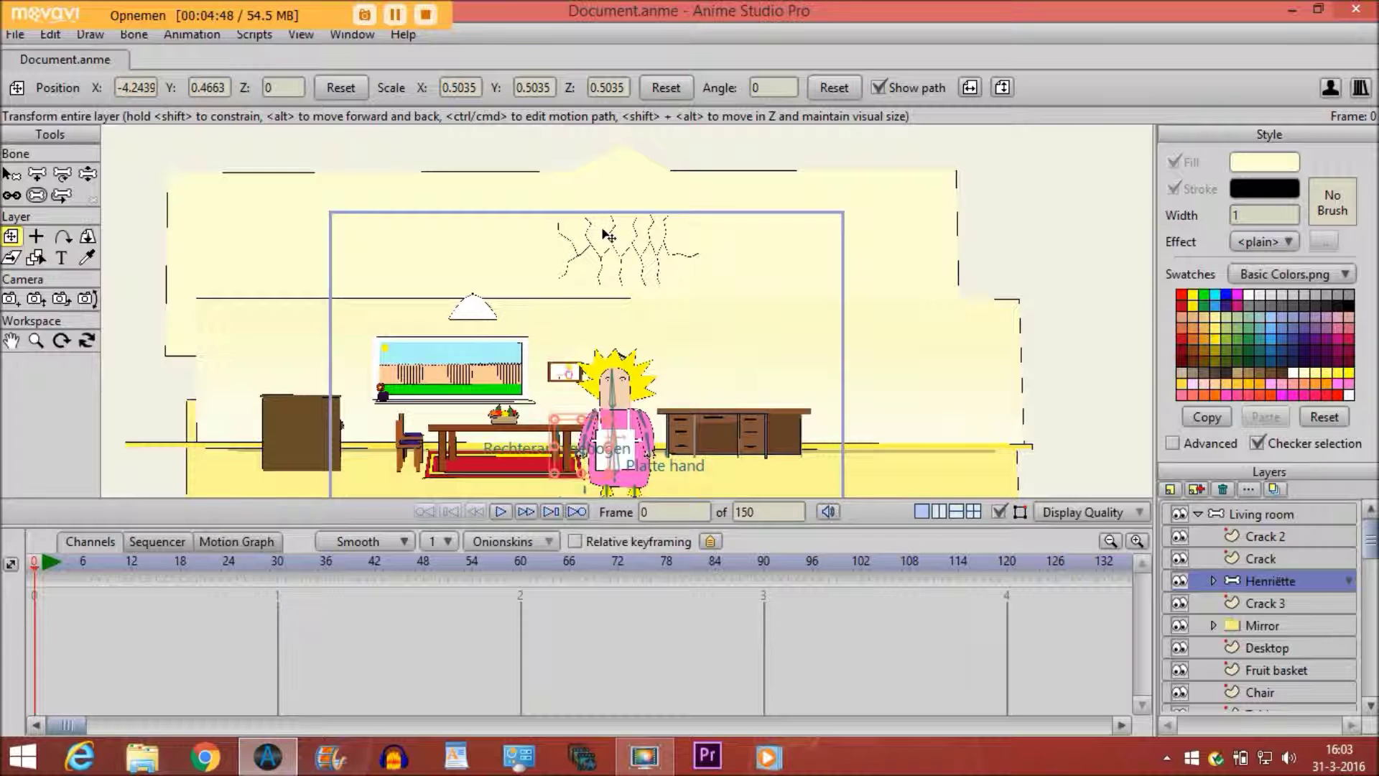
Make the Crack layer invisible at frame 0 by turning off Visible in its layer settings
{"action": "left_click", "coordinate": [16, 344]}
{"action": "left_click_drag", "start_coordinate": [491, 338], "coordinate": [560, 419]}
{"action": "scroll", "coordinate": [512, 319], "scroll_direction": "up", "scroll_amount": 3}
{"action": "scroll", "coordinate": [522, 353], "scroll_direction": "up", "scroll_amount": 4}
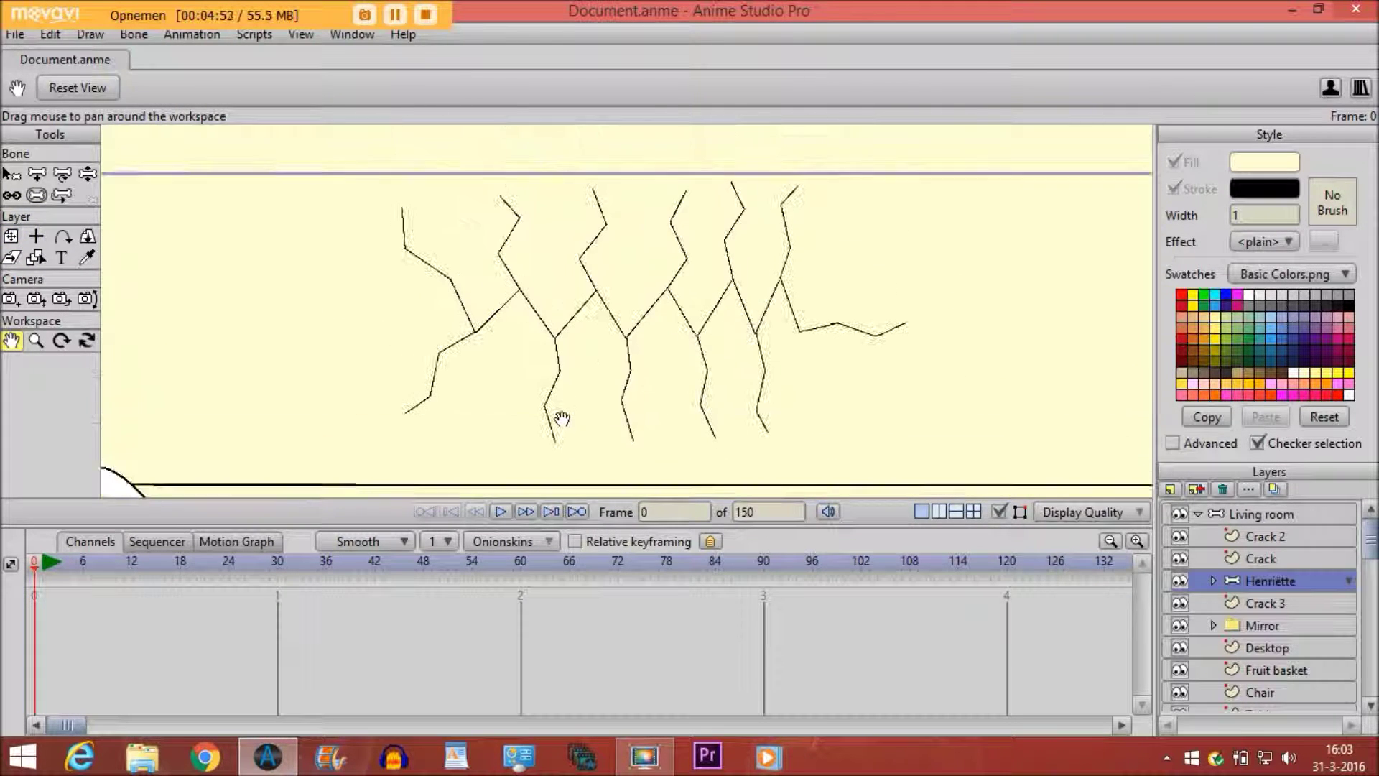
{"action": "left_click", "coordinate": [1268, 559]}
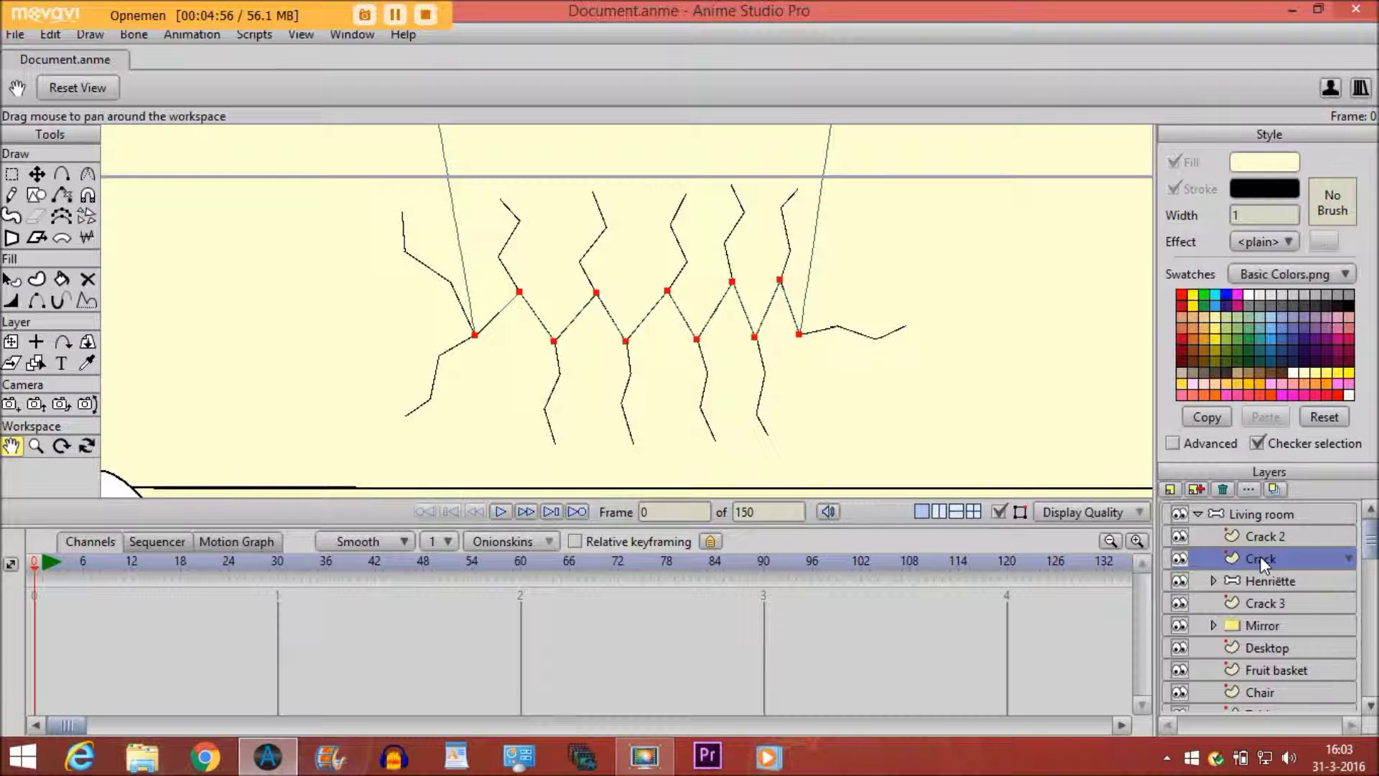
{"action": "double_click", "coordinate": [1260, 555]}
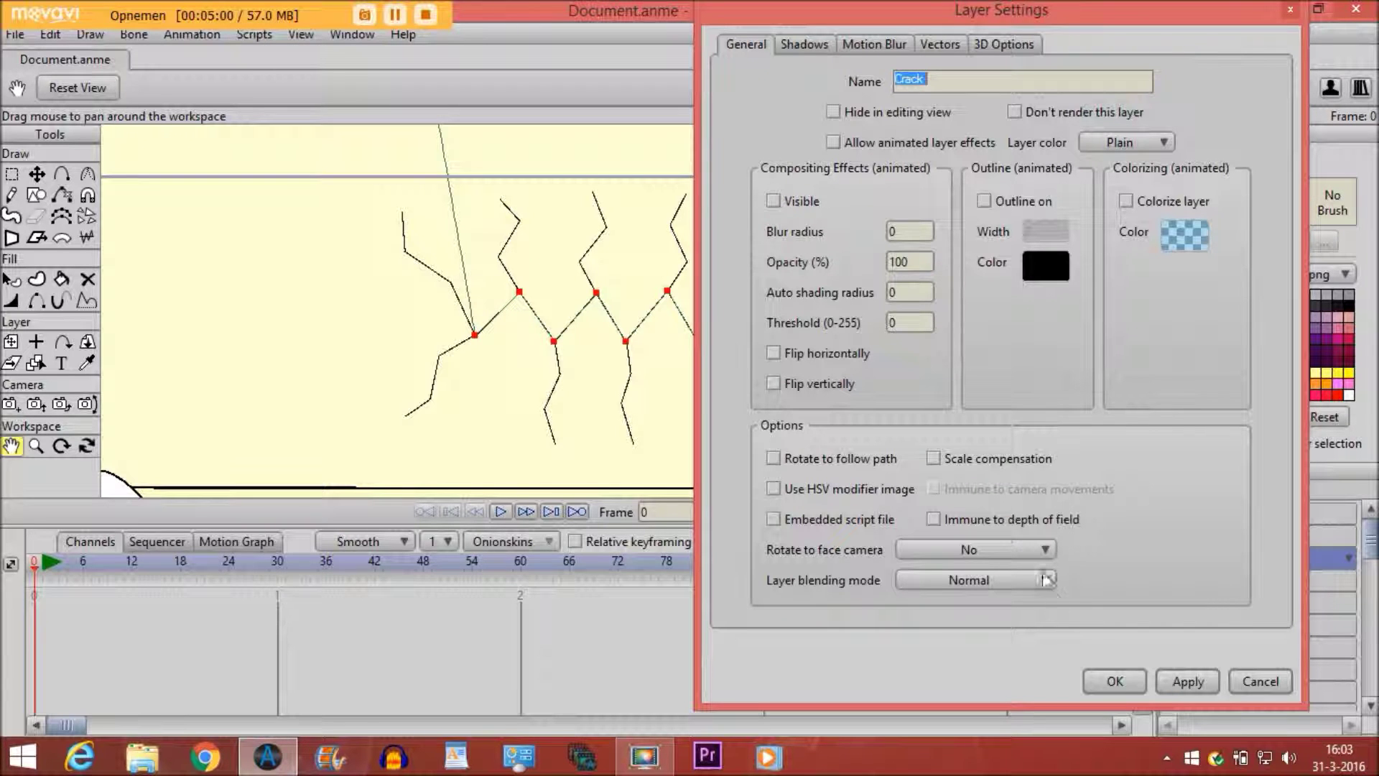
{"action": "left_click", "coordinate": [1115, 681]}
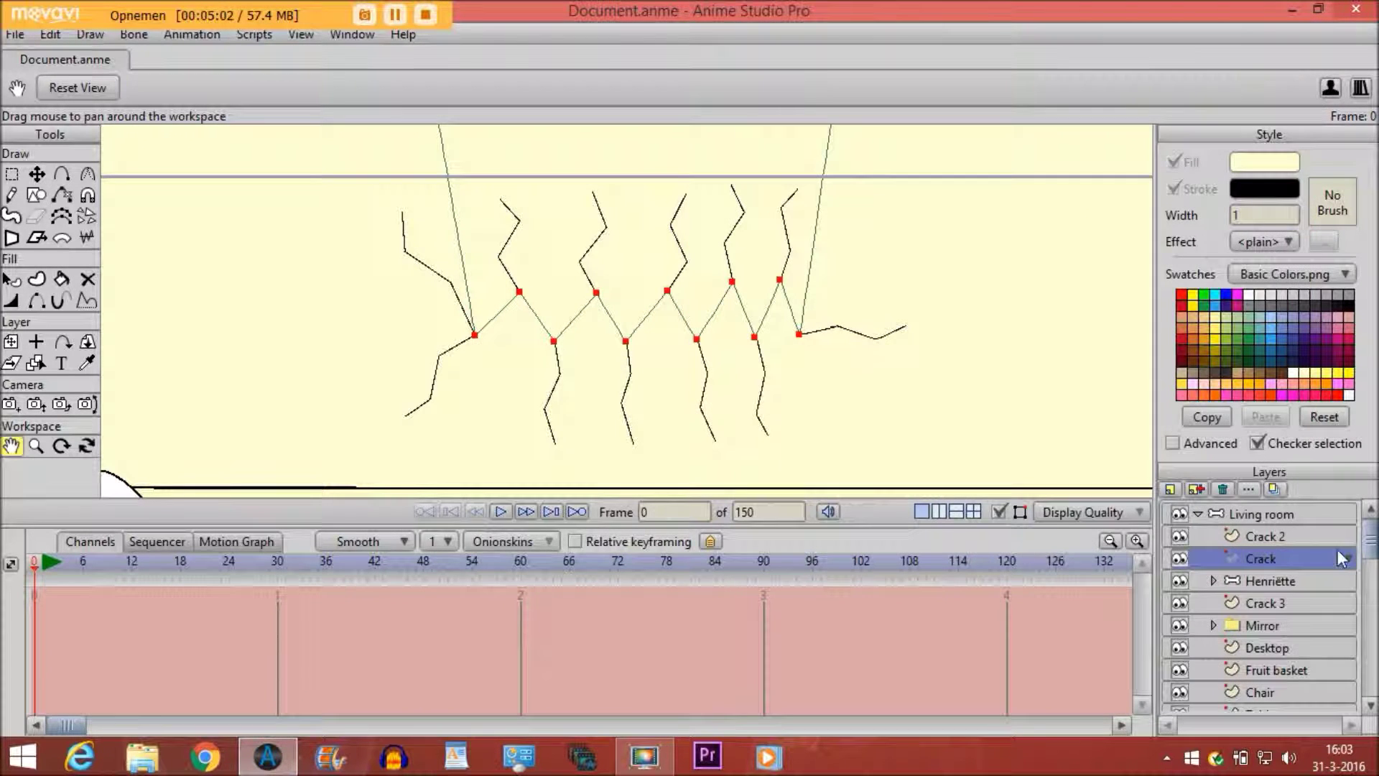
Select all points on Crack 2 and reduce the stroke exposure to an end percentage of 0 at frame 0
{"action": "left_click", "coordinate": [1279, 537]}
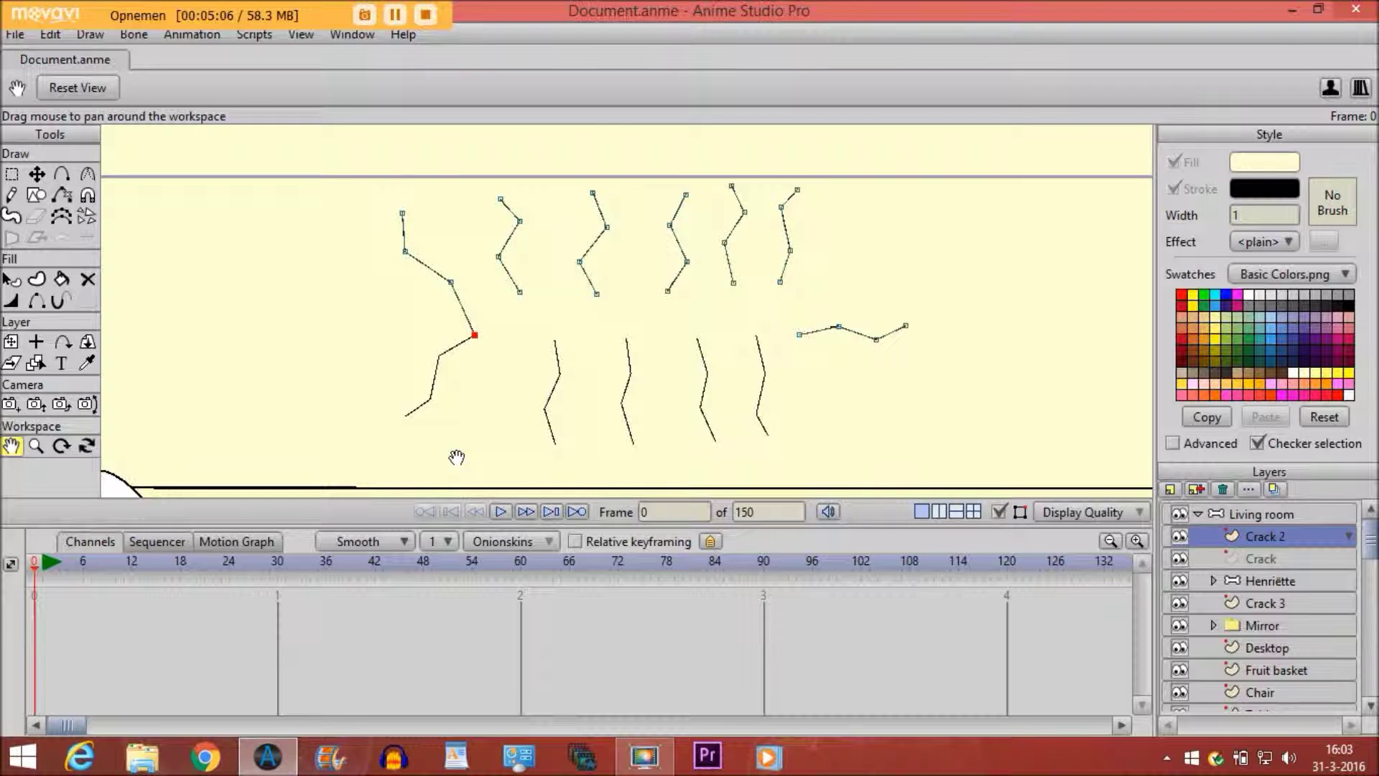
{"action": "left_click", "coordinate": [11, 176]}
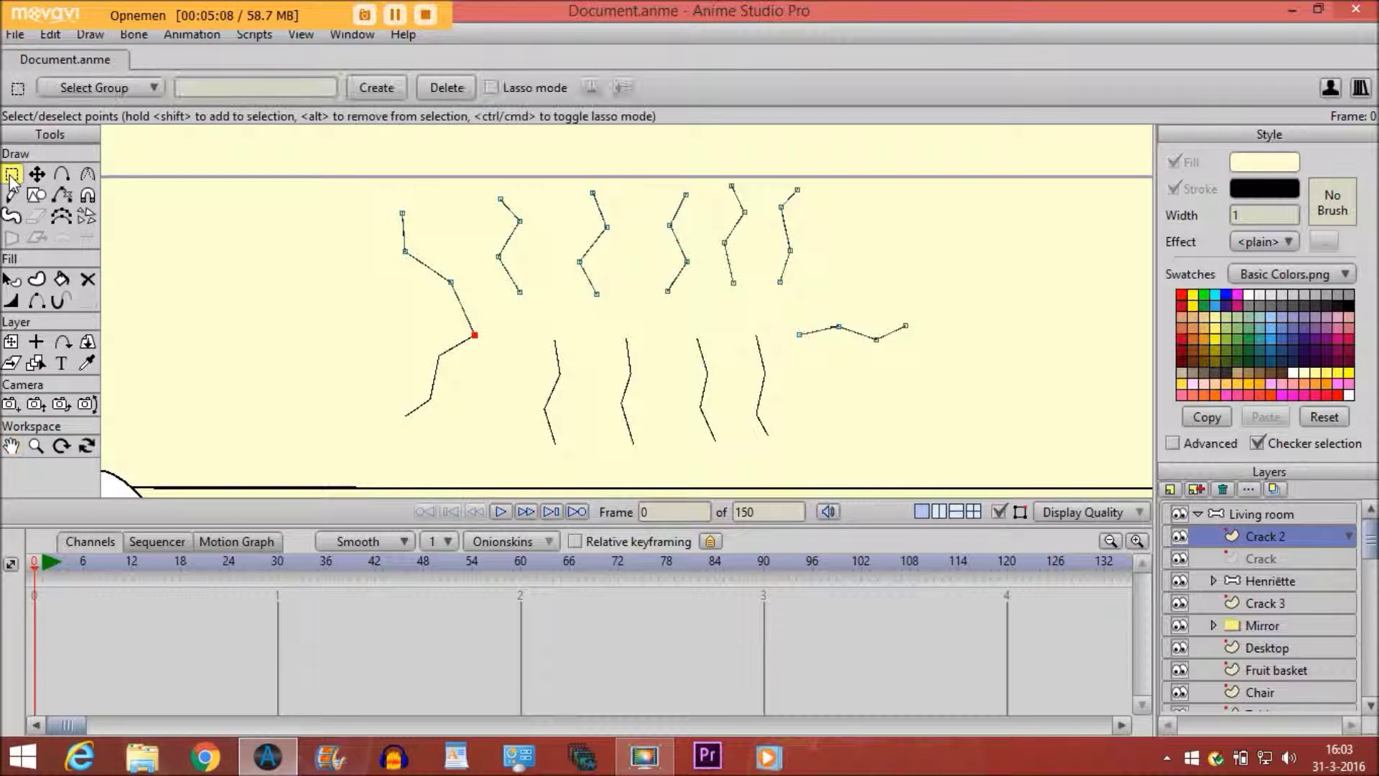
{"action": "left_click_drag", "start_coordinate": [368, 158], "coordinate": [945, 390]}
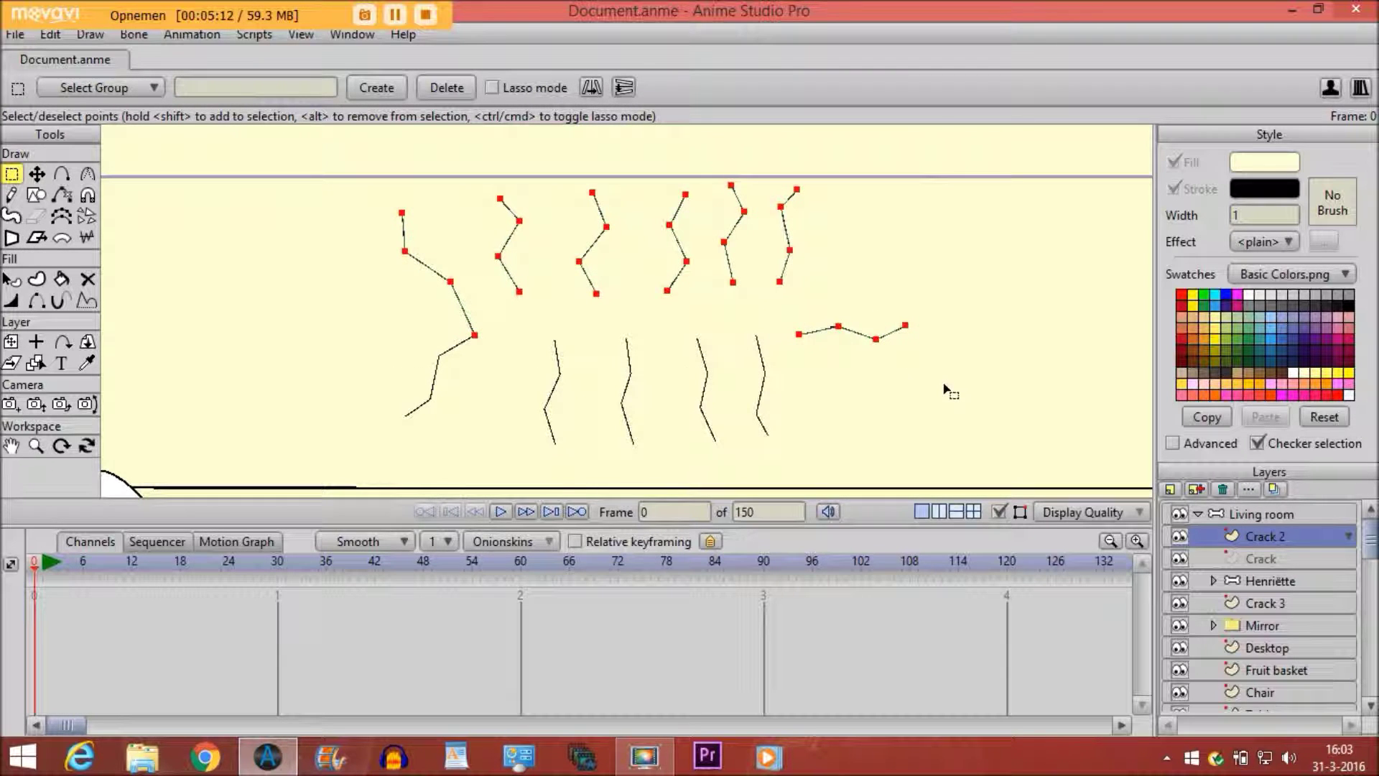
{"action": "left_click", "coordinate": [57, 304]}
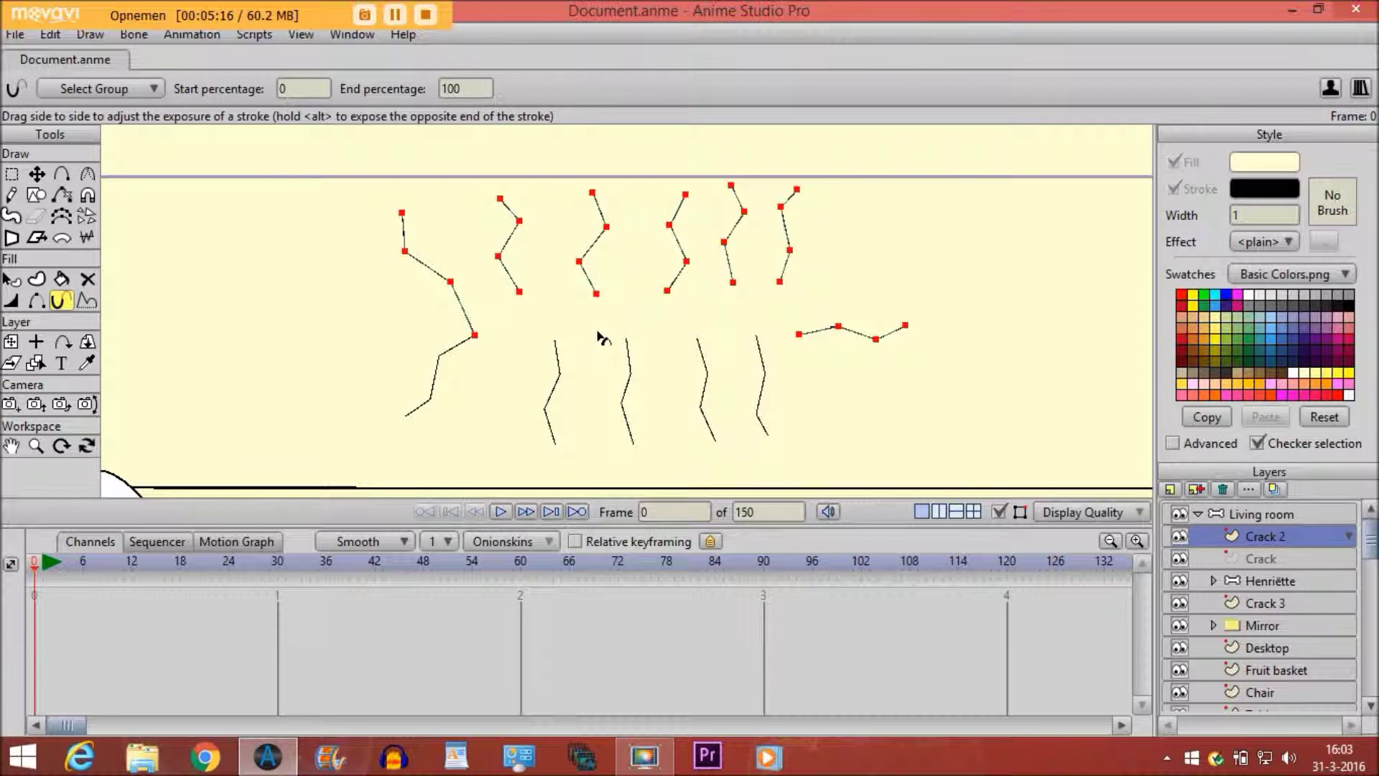
{"action": "scroll", "coordinate": [599, 338], "scroll_direction": "up", "scroll_amount": 2}
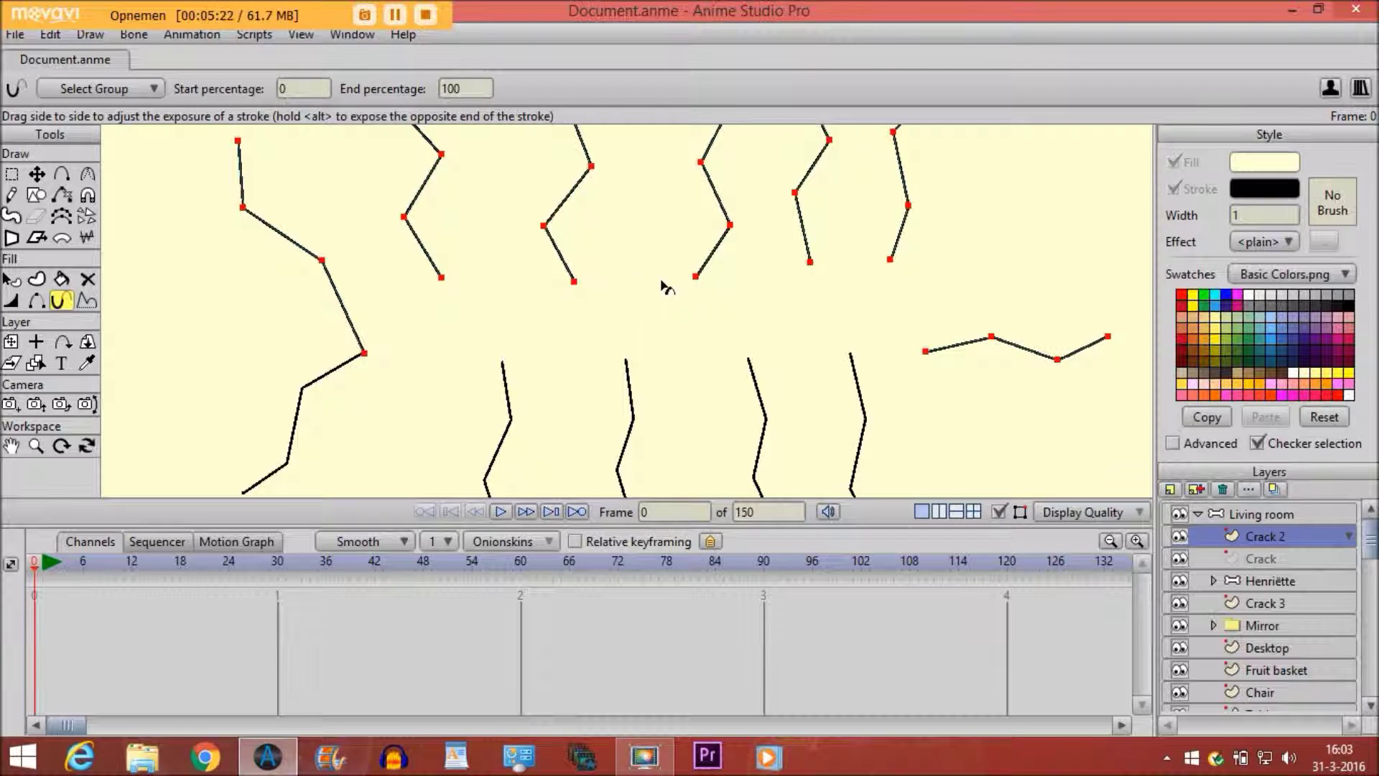
{"action": "left_click_drag", "start_coordinate": [439, 325], "coordinate": [239, 325]}
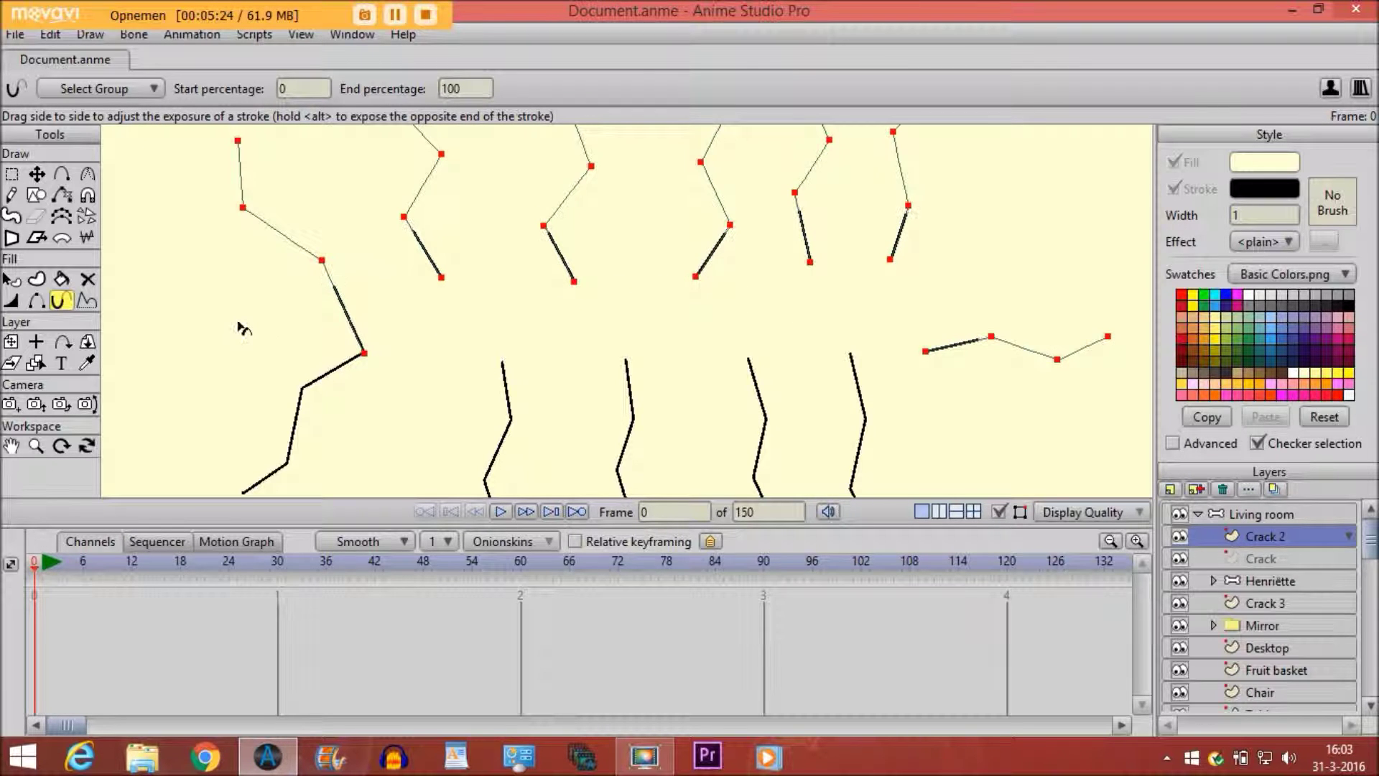
{"action": "mouse_move", "coordinate": [712, 311]}
{"action": "left_mouse_down"}
{"action": "mouse_move", "coordinate": [579, 310]}
{"action": "mouse_move", "coordinate": [883, 329]}
{"action": "mouse_move", "coordinate": [449, 326]}
{"action": "mouse_move", "coordinate": [819, 331]}
{"action": "mouse_move", "coordinate": [304, 343]}
{"action": "left_mouse_up"}
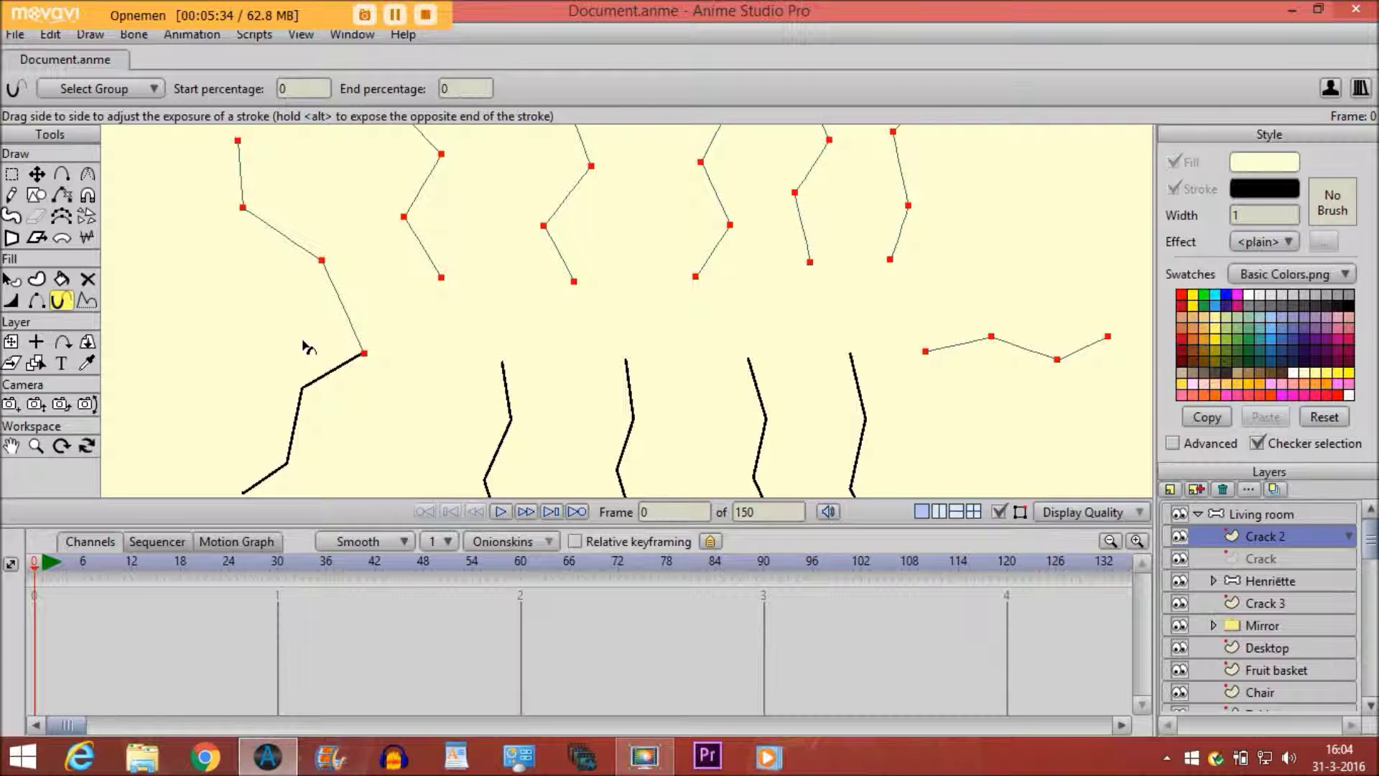
Select all the branch points on Crack 3 and reduce their stroke exposure to an end percentage of 0 at frame 0
{"action": "left_click", "coordinate": [12, 445]}
{"action": "scroll", "coordinate": [508, 412], "scroll_direction": "down", "scroll_amount": 3}
{"action": "left_click_drag", "start_coordinate": [529, 421], "coordinate": [530, 363]}
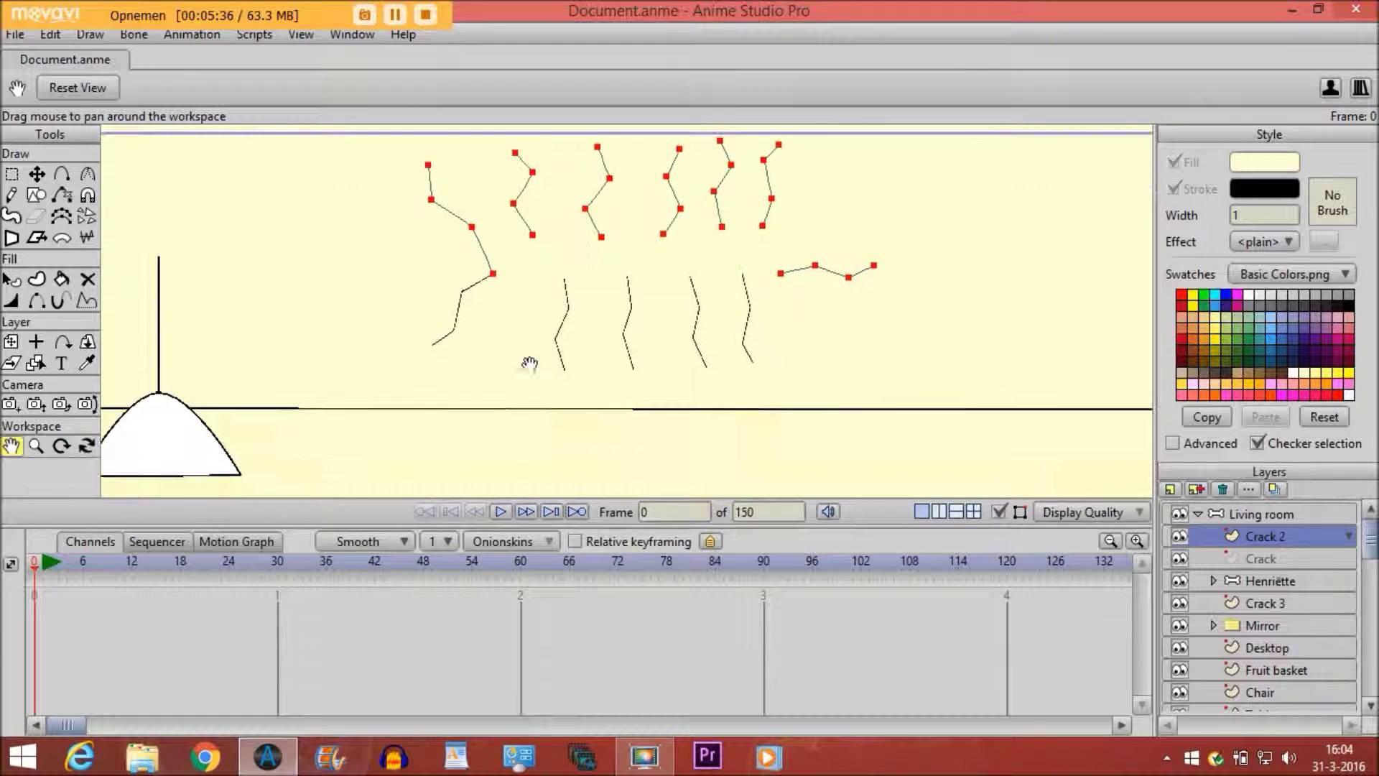
{"action": "left_click", "coordinate": [1264, 602]}
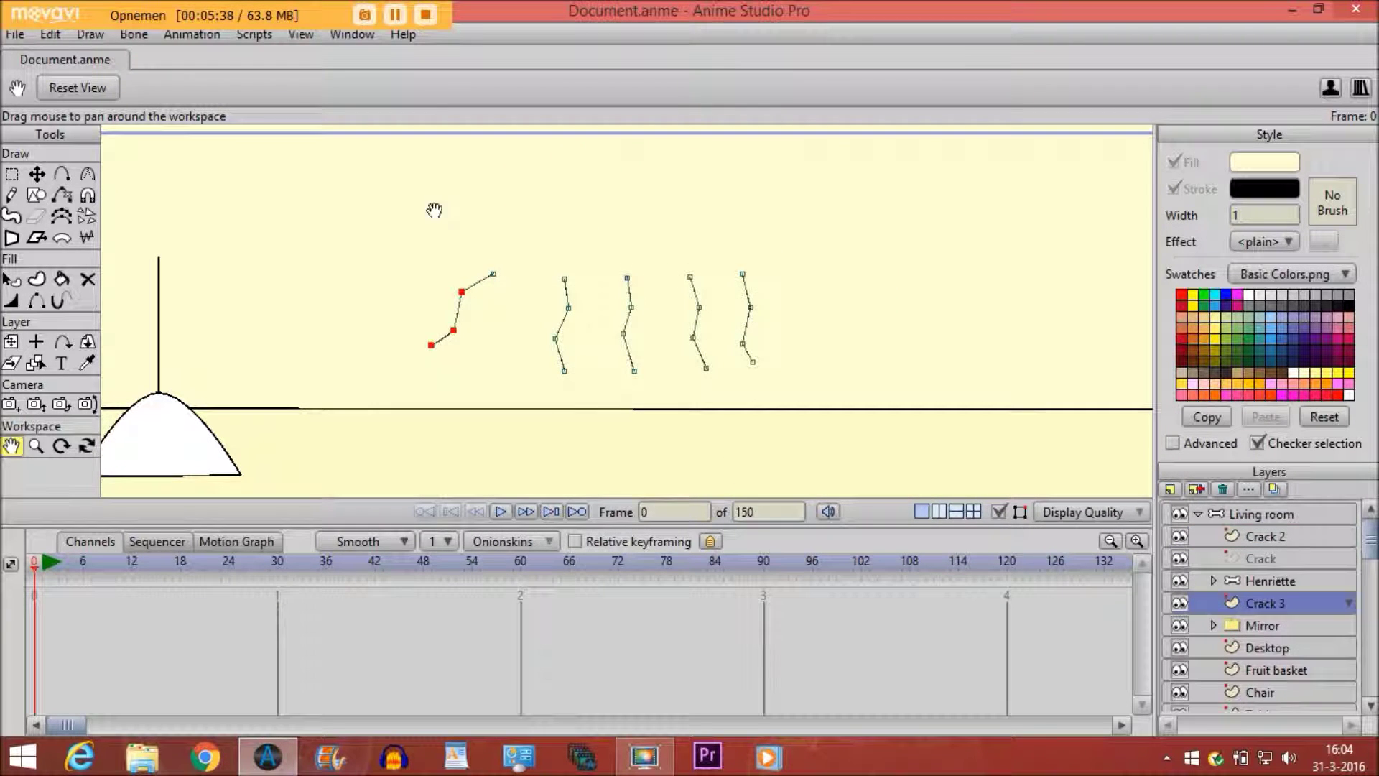
{"action": "left_click", "coordinate": [11, 174]}
{"action": "left_click_drag", "start_coordinate": [402, 202], "coordinate": [797, 401]}
{"action": "left_click", "coordinate": [61, 300]}
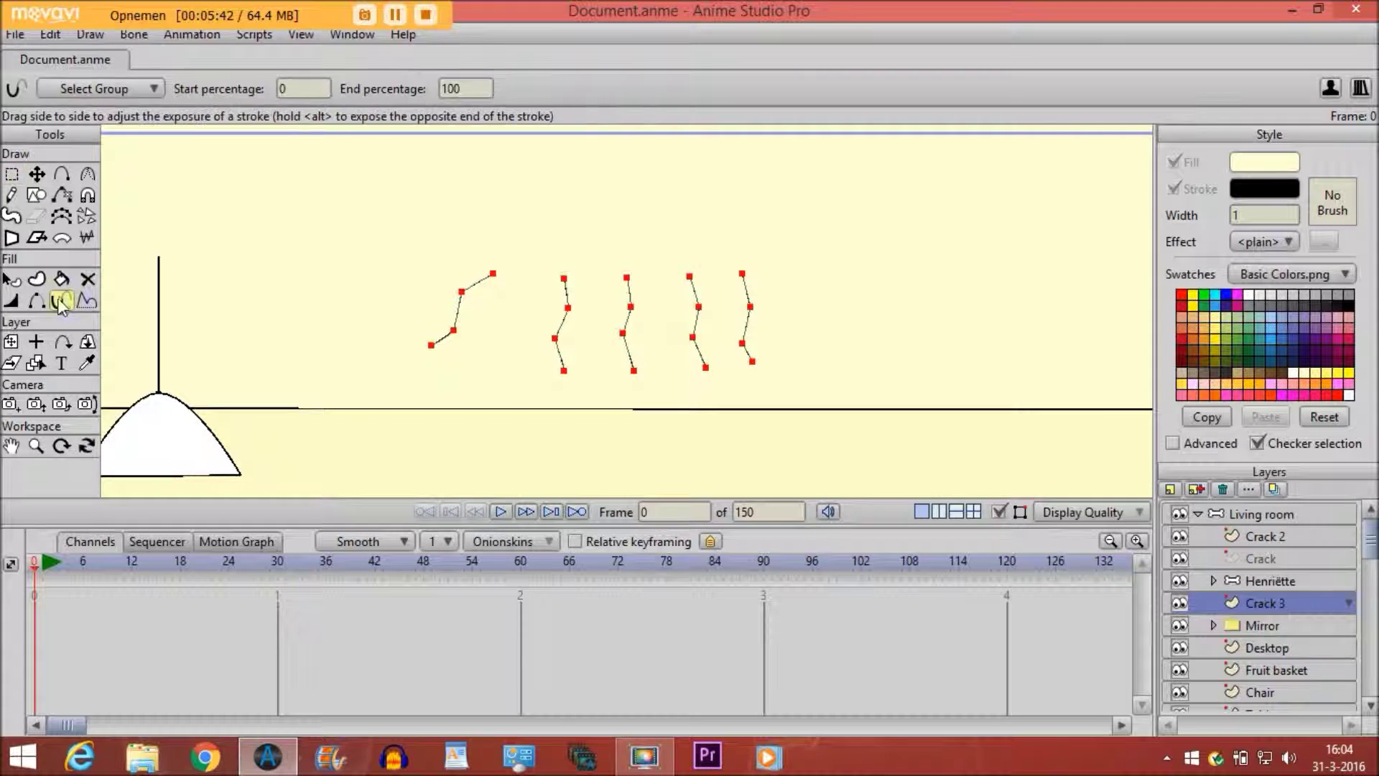
{"action": "scroll", "coordinate": [461, 330], "scroll_direction": "up", "scroll_amount": 3}
{"action": "left_click_drag", "start_coordinate": [594, 338], "coordinate": [466, 346]}
{"action": "left_click_drag", "start_coordinate": [595, 349], "coordinate": [69, 344]}
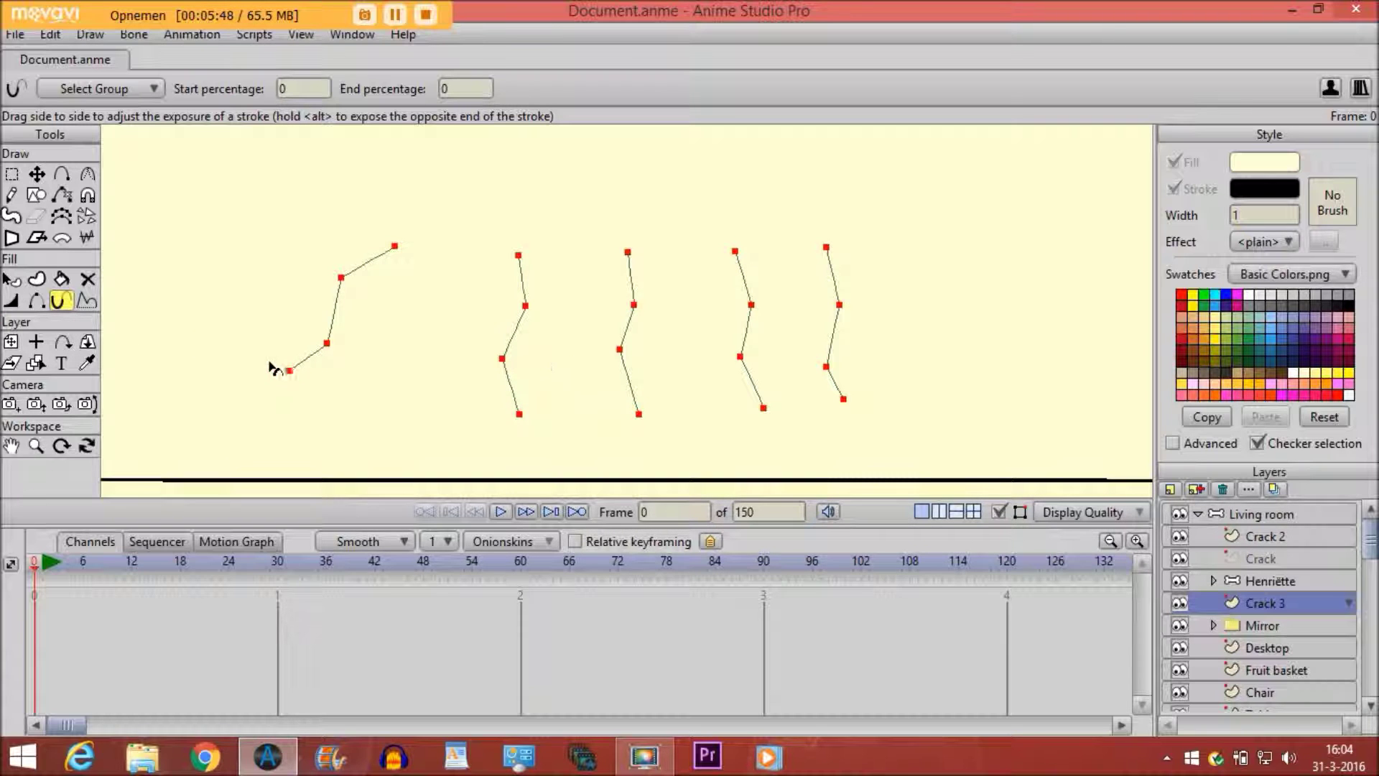
Set a layer position keyframe for the character at frame 60, keeping it standing on the living room floor
{"action": "scroll", "coordinate": [563, 323], "scroll_direction": "down", "scroll_amount": 5}
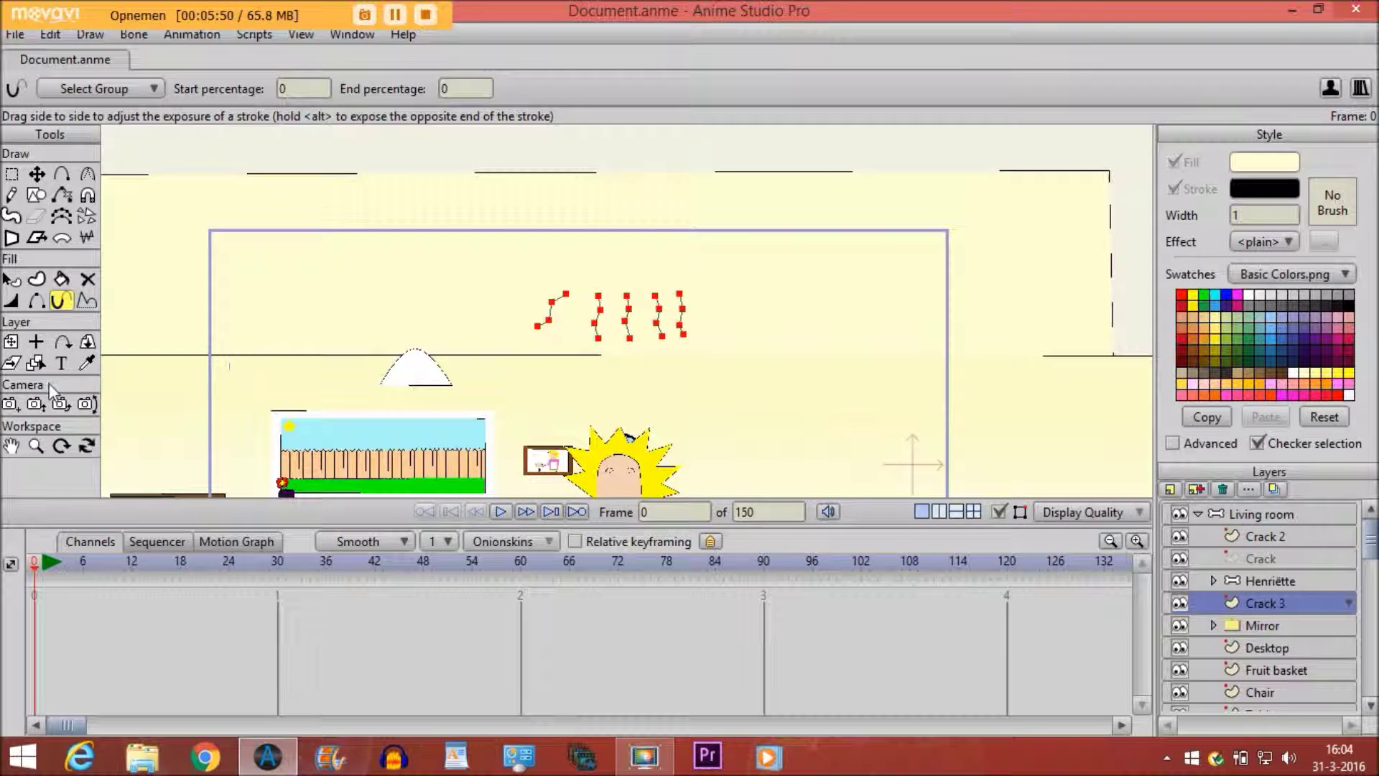
{"action": "left_click", "coordinate": [1286, 582]}
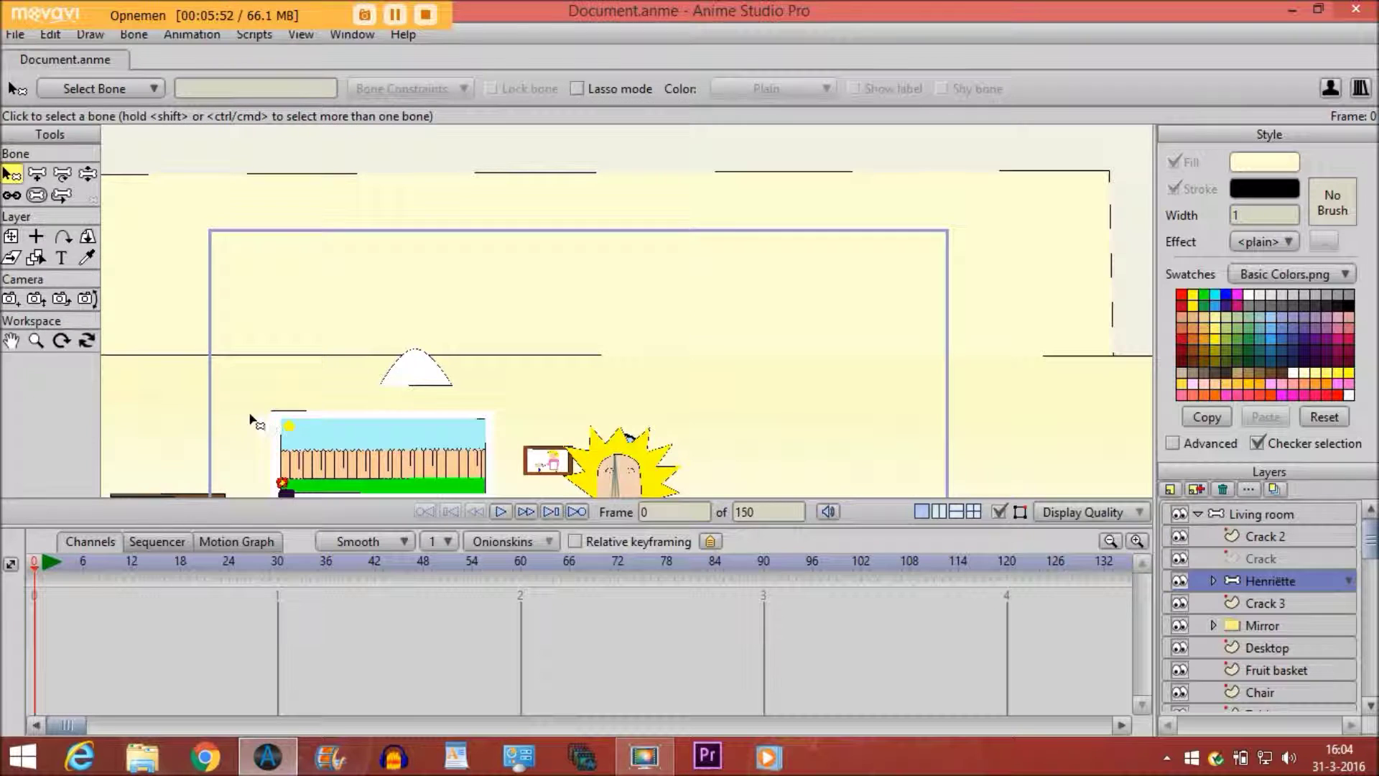
{"action": "left_click", "coordinate": [12, 341]}
{"action": "left_click_drag", "start_coordinate": [739, 333], "coordinate": [718, 311]}
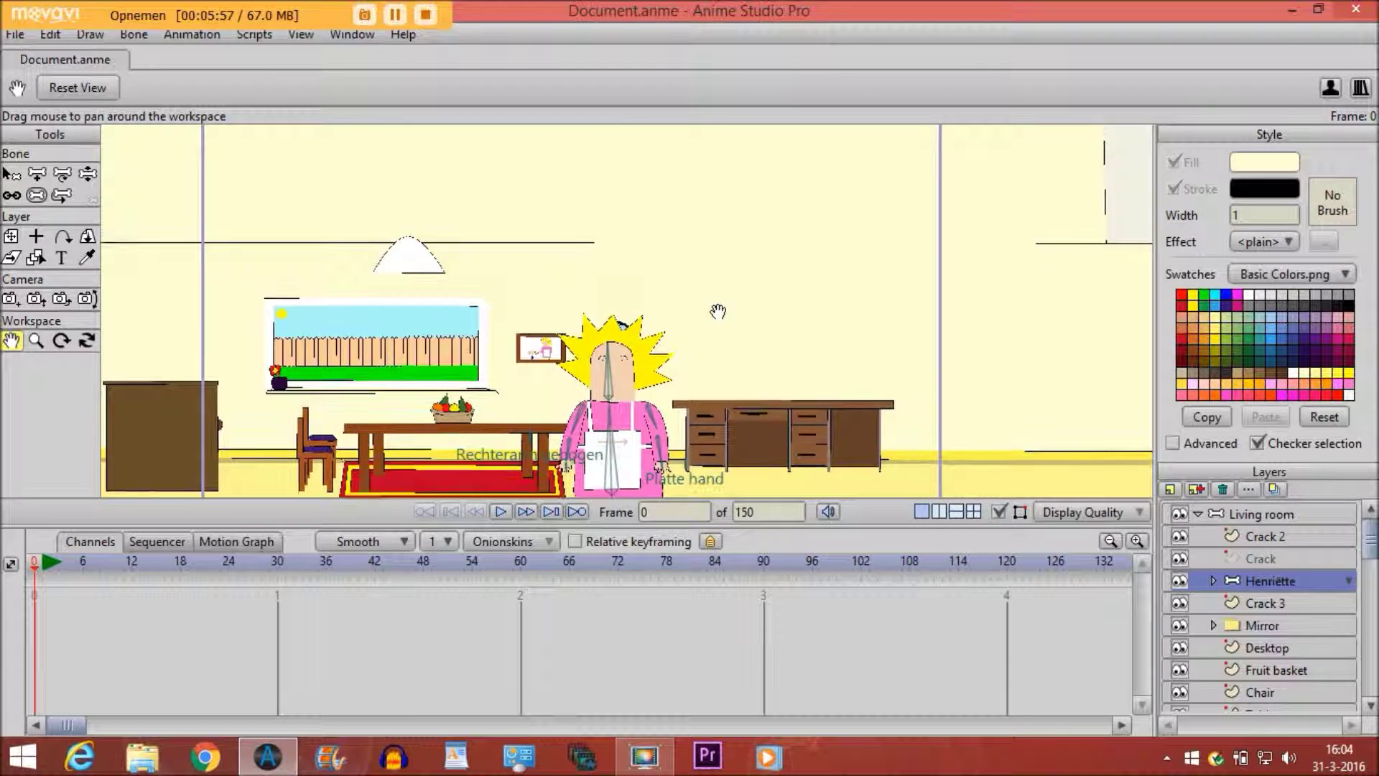
{"action": "left_click", "coordinate": [519, 563]}
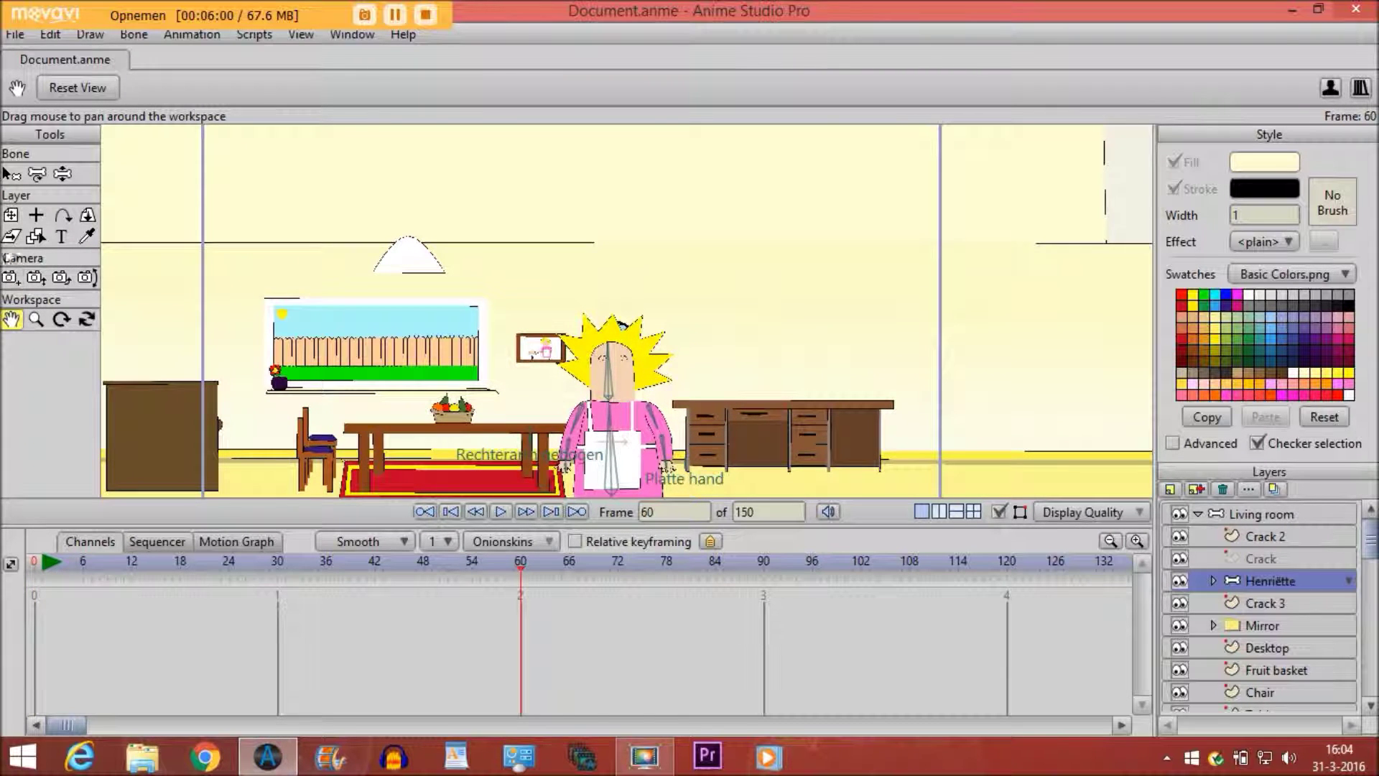
{"action": "left_click", "coordinate": [11, 215]}
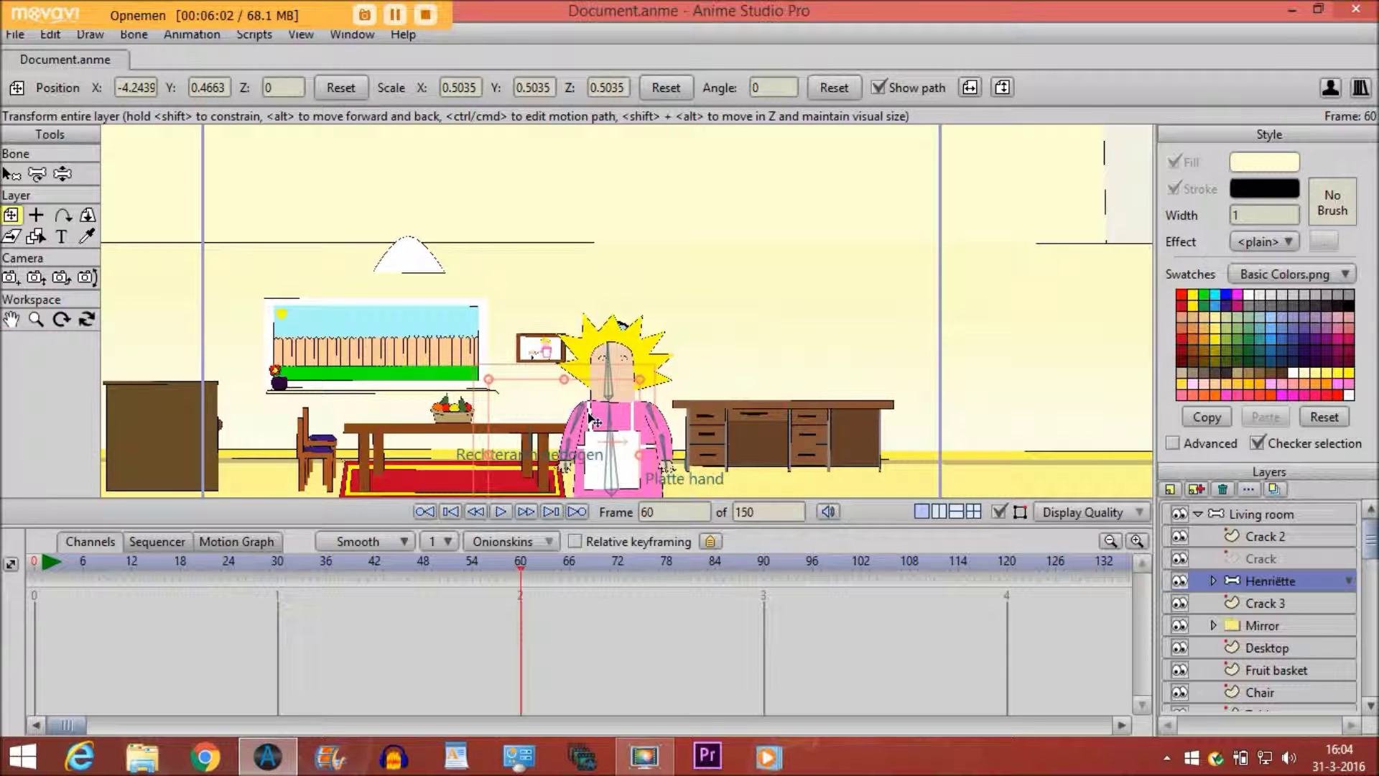
{"action": "left_click", "coordinate": [606, 433]}
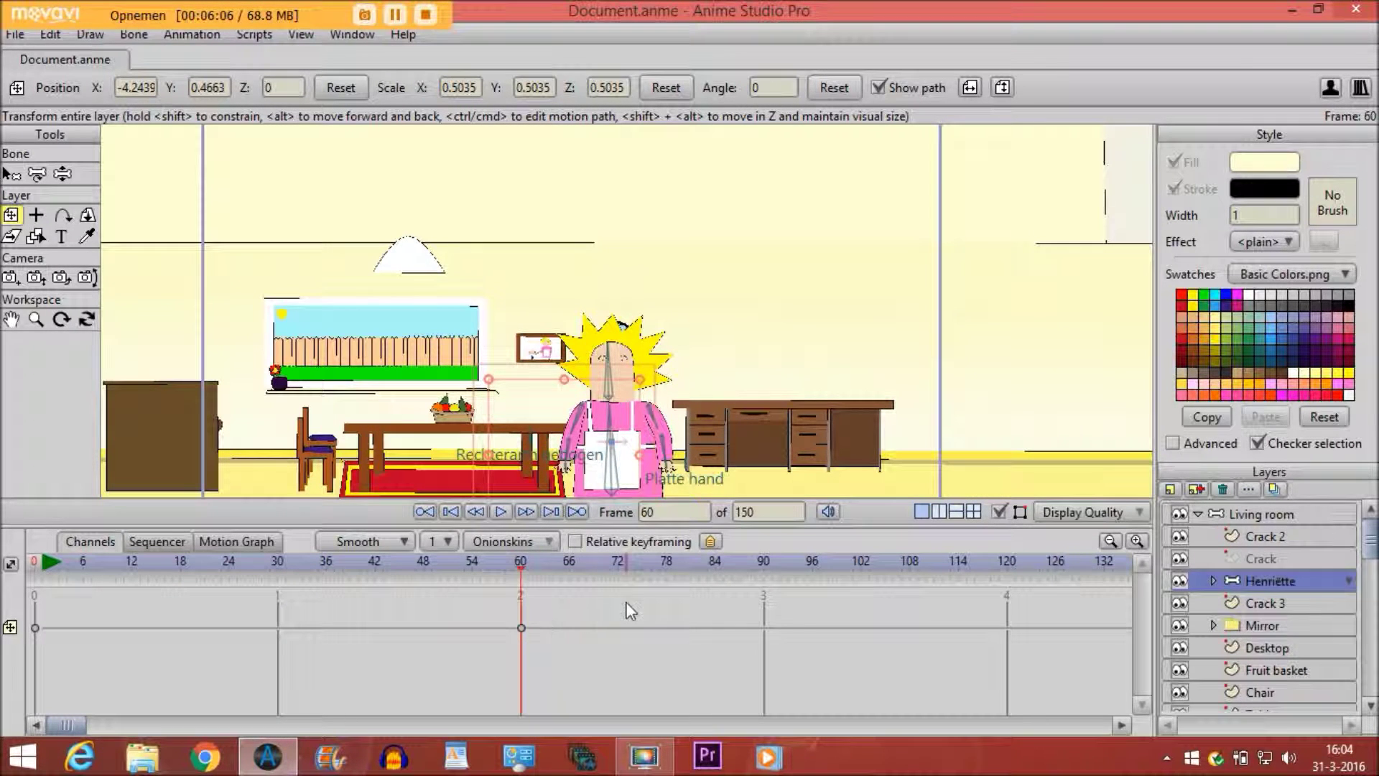
Move the character's layer straight up to the crack area above the mirror at frame 72
{"action": "left_click", "coordinate": [620, 566]}
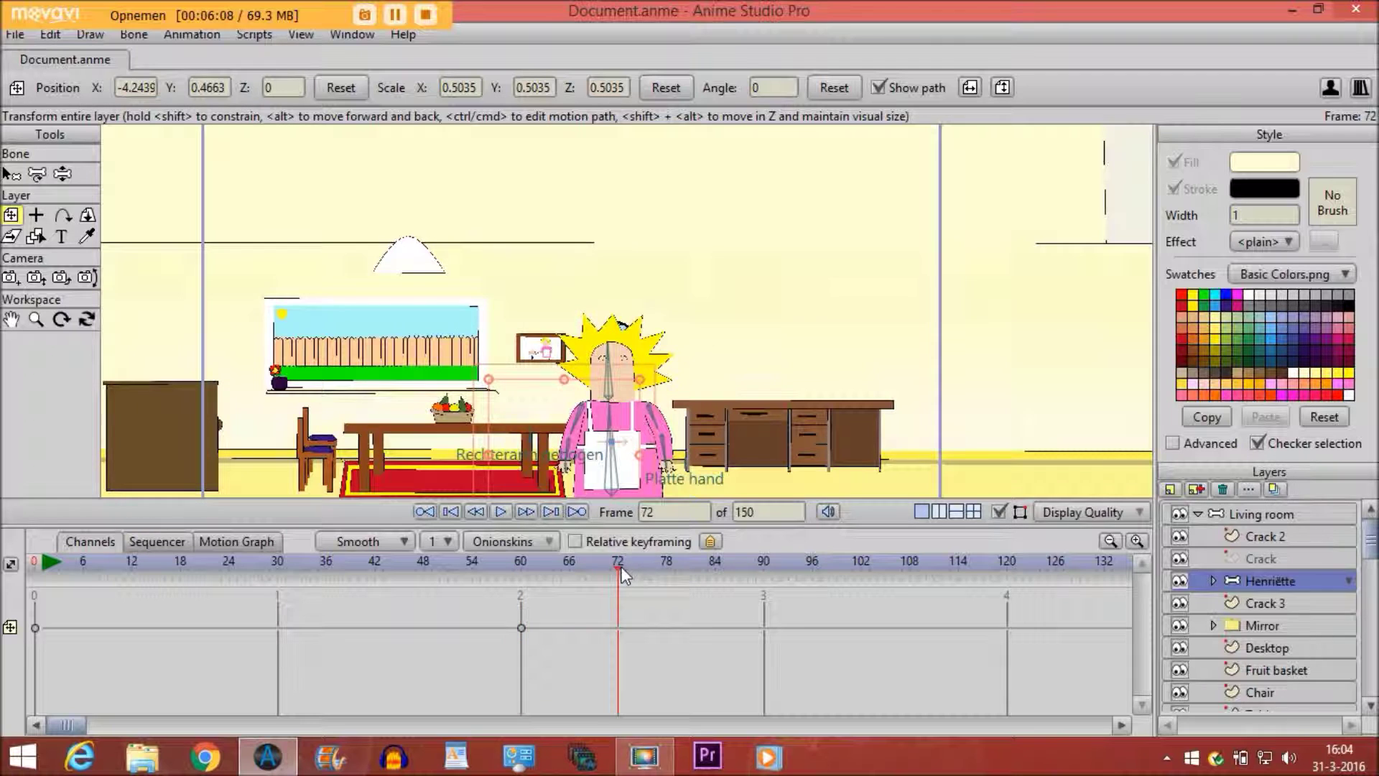
{"action": "left_click_drag", "start_coordinate": [595, 448], "coordinate": [663, 405]}
{"action": "left_click", "coordinate": [12, 319]}
{"action": "scroll", "coordinate": [664, 410], "scroll_direction": "up", "scroll_amount": 2}
{"action": "left_click_drag", "start_coordinate": [670, 452], "coordinate": [681, 275]}
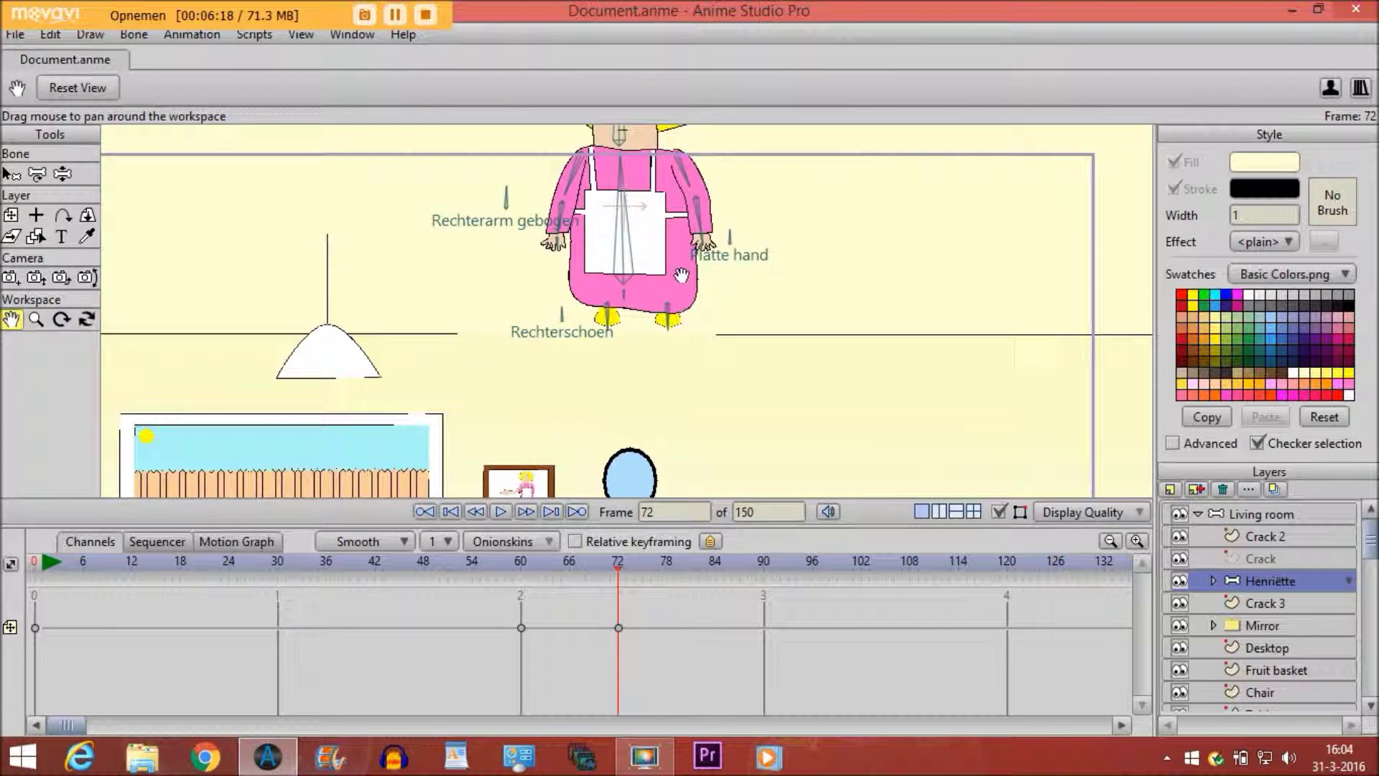
Align the character's layer with the Crack outline at frame 72, positioning it at X -4.2295, Y 1.3757
{"action": "left_click", "coordinate": [1261, 558]}
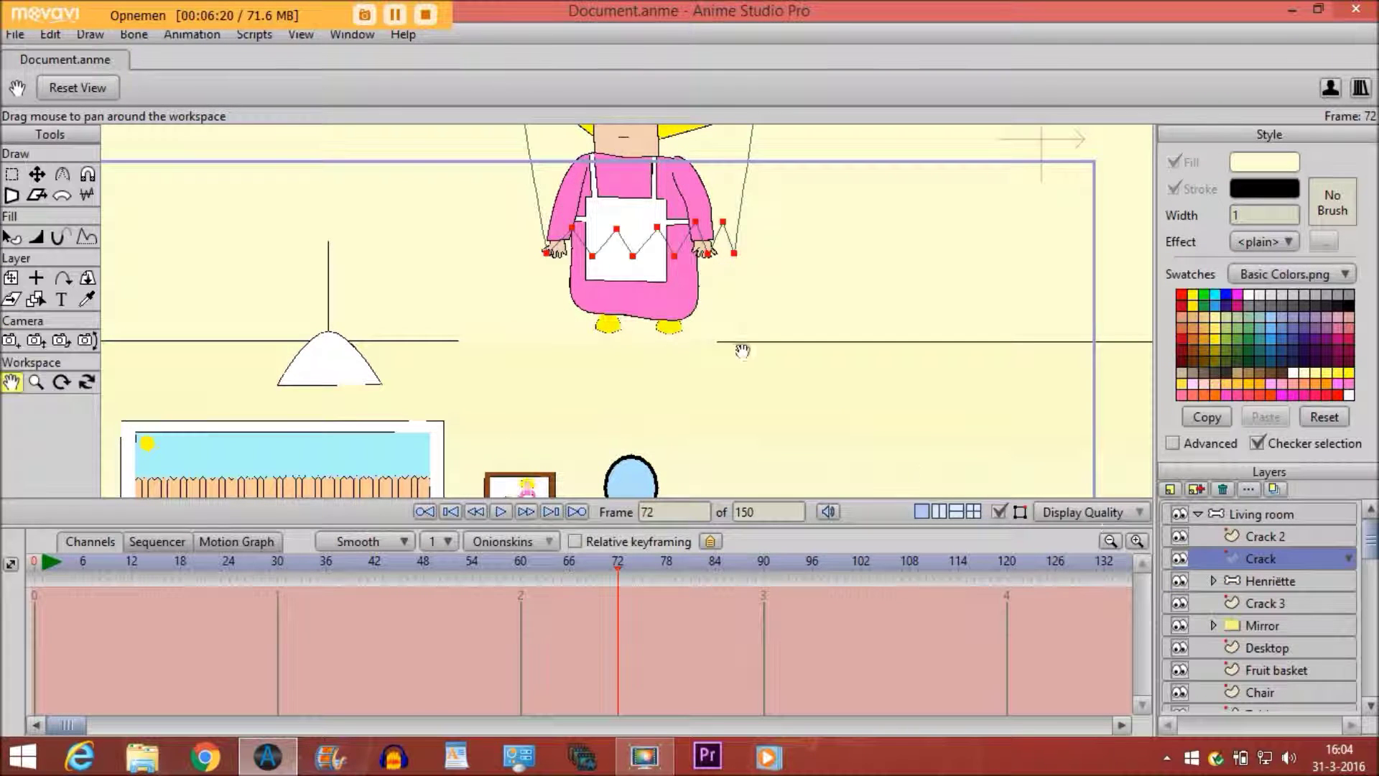
{"action": "scroll", "coordinate": [707, 325], "scroll_direction": "up", "scroll_amount": 1}
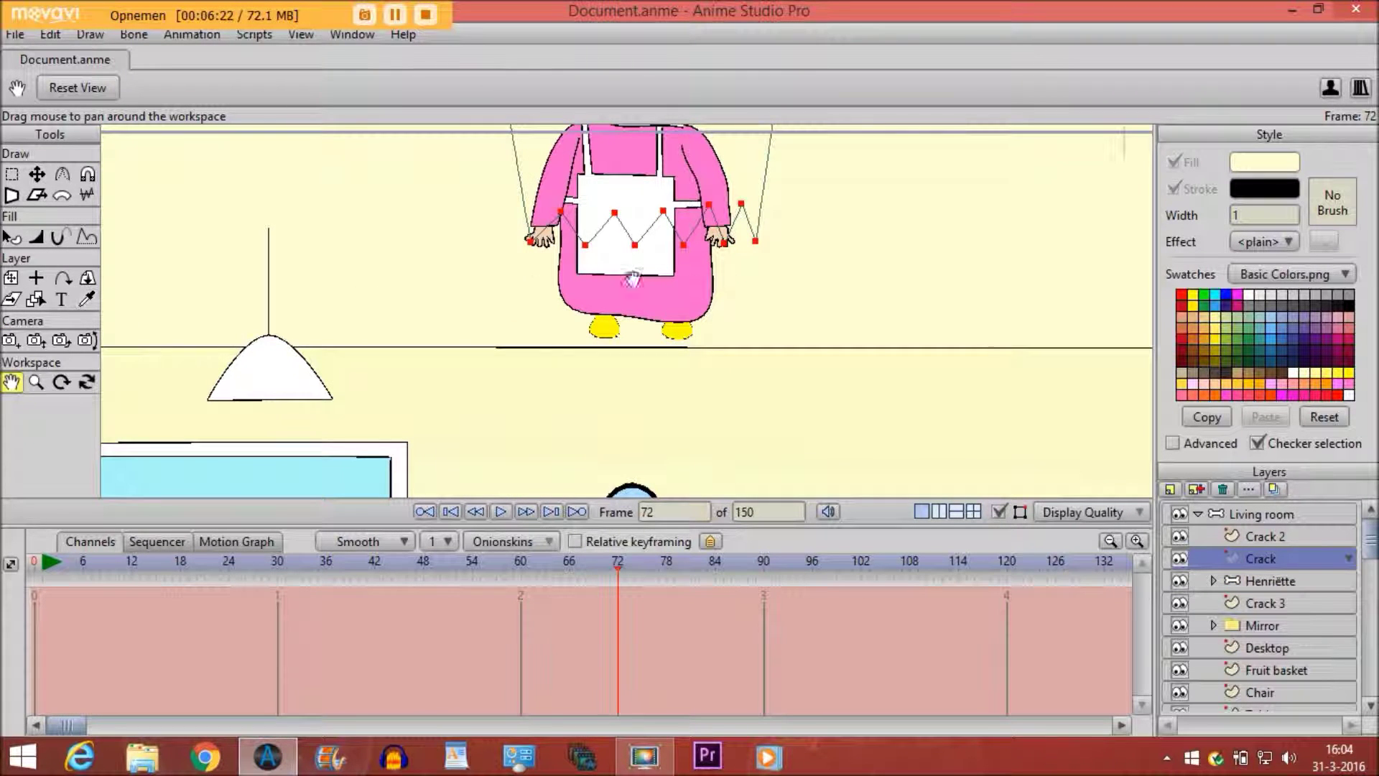
{"action": "left_click", "coordinate": [1268, 579]}
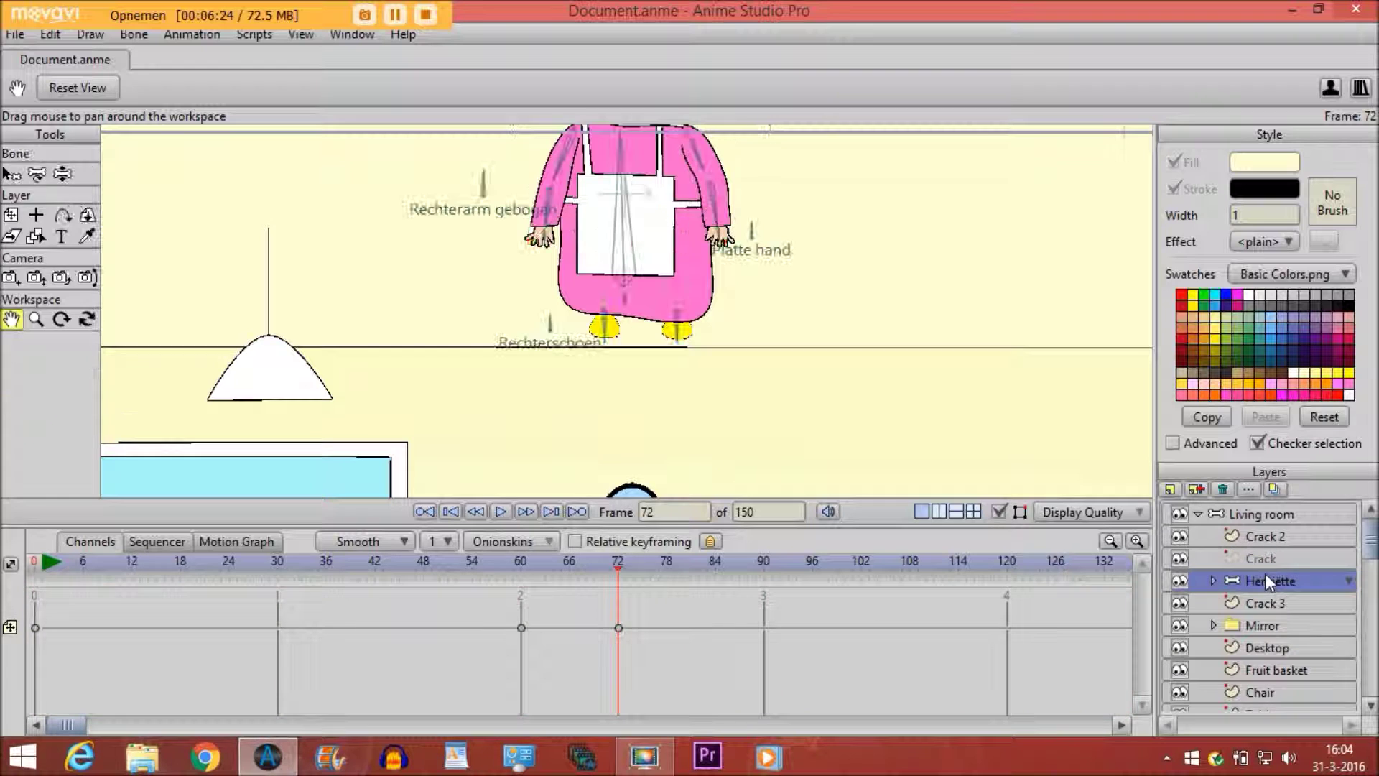
{"action": "left_click", "coordinate": [11, 215]}
{"action": "left_click_drag", "start_coordinate": [567, 232], "coordinate": [573, 230]}
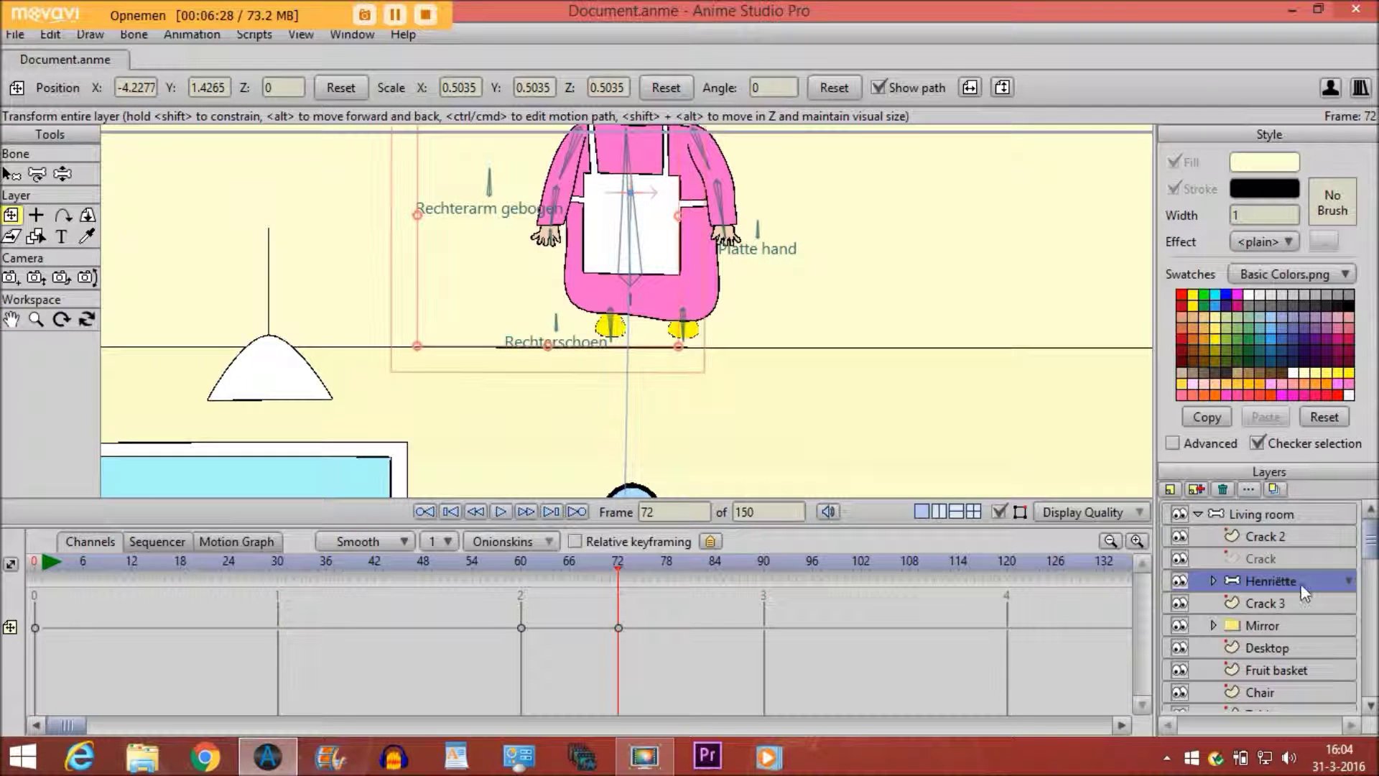
{"action": "left_click", "coordinate": [1257, 559]}
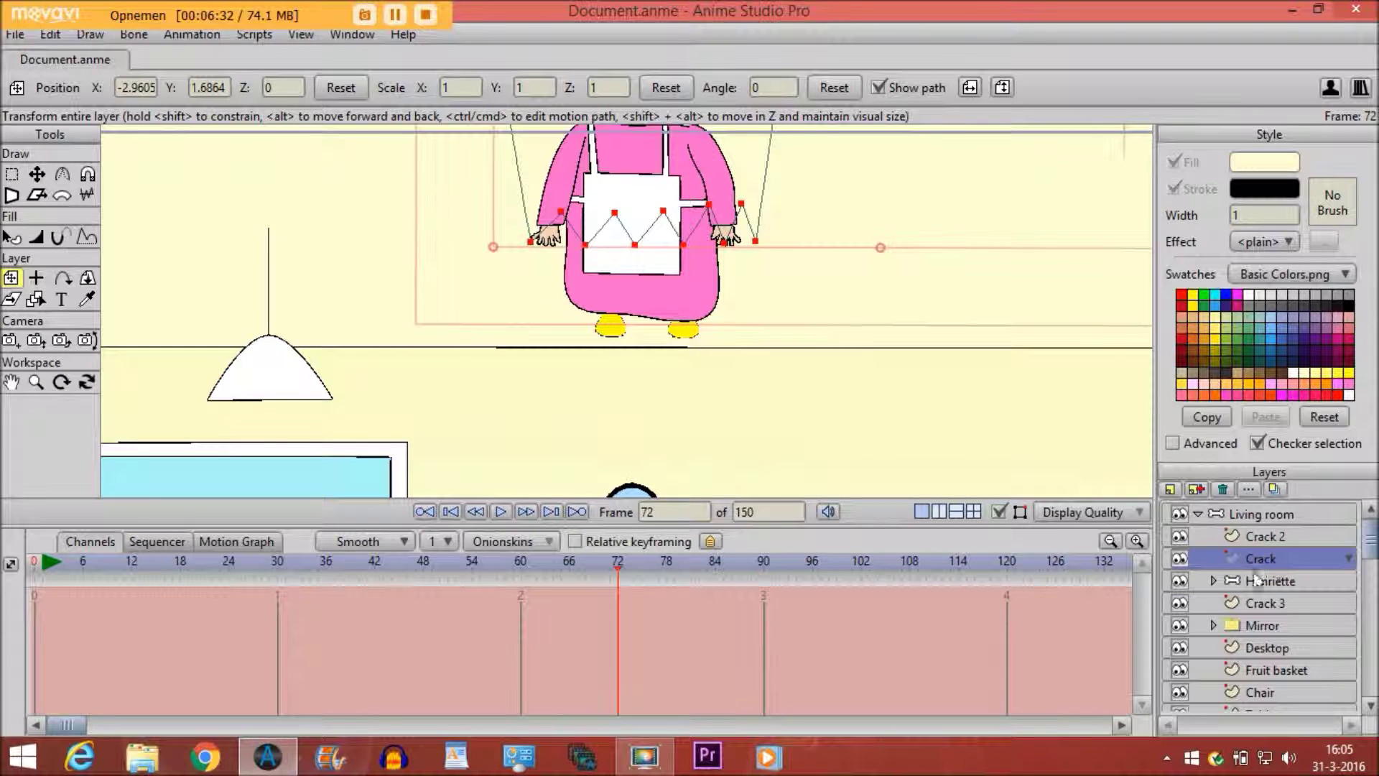
{"action": "left_click", "coordinate": [1254, 579]}
{"action": "left_click_drag", "start_coordinate": [616, 226], "coordinate": [614, 251]}
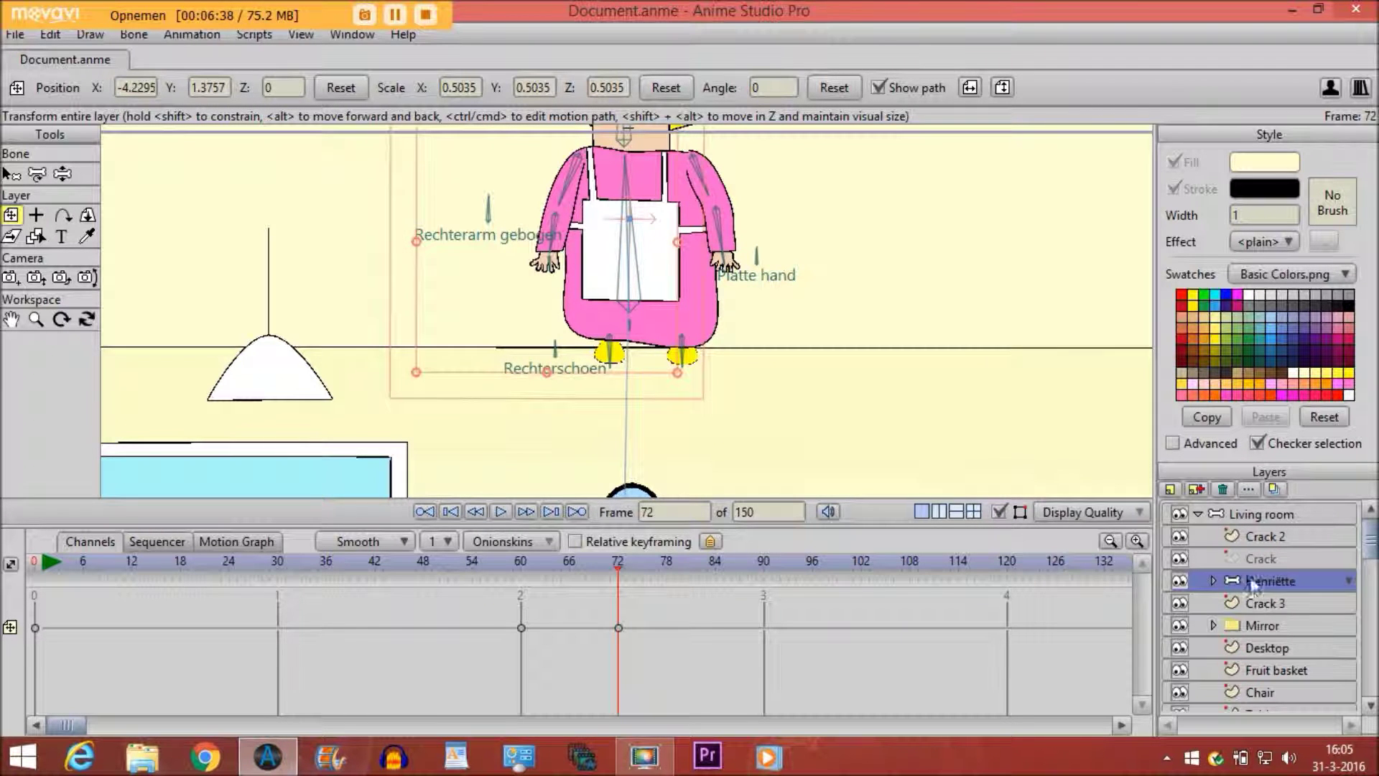
Step through the frames between 72 and 65 to examine when the character's hair reaches the Crack outline
{"action": "left_click", "coordinate": [1248, 559]}
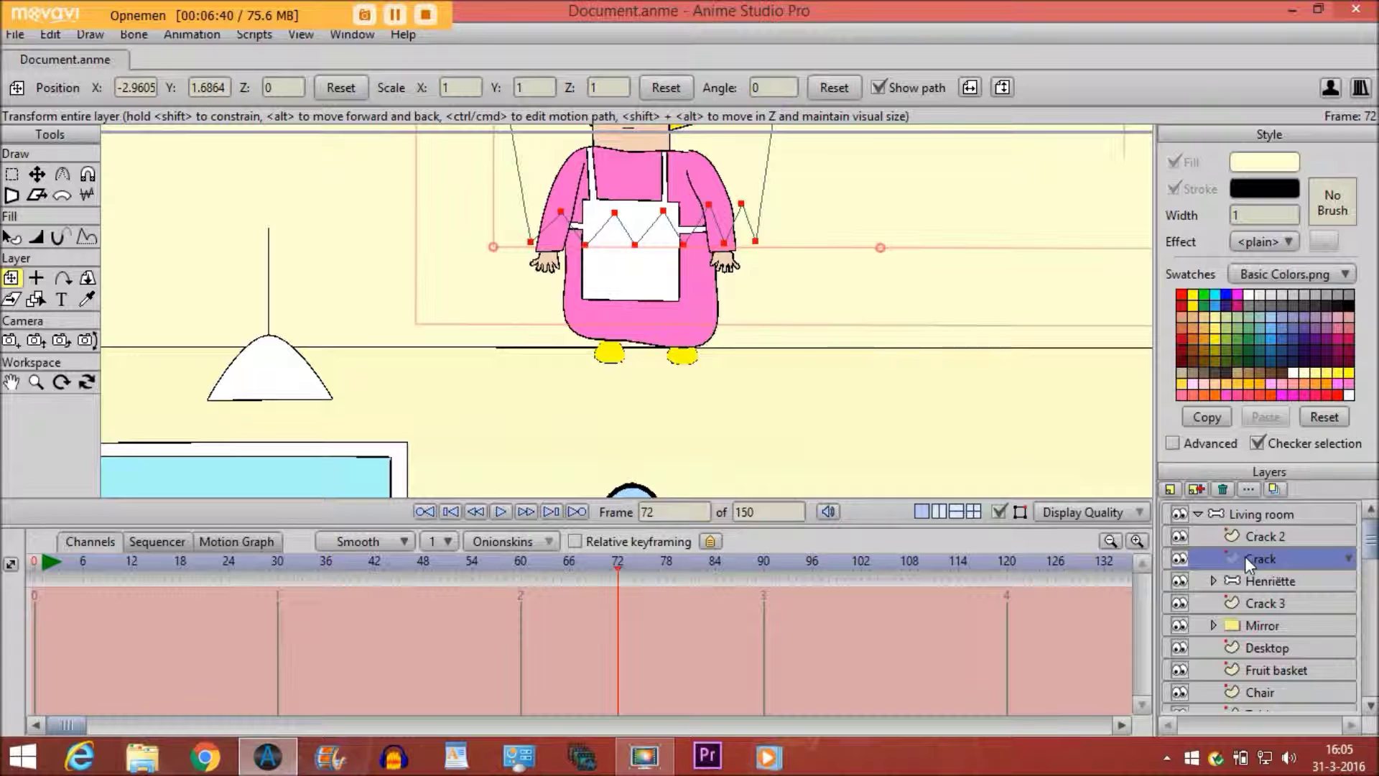
{"action": "left_click", "coordinate": [11, 384]}
{"action": "left_click_drag", "start_coordinate": [572, 391], "coordinate": [538, 474]}
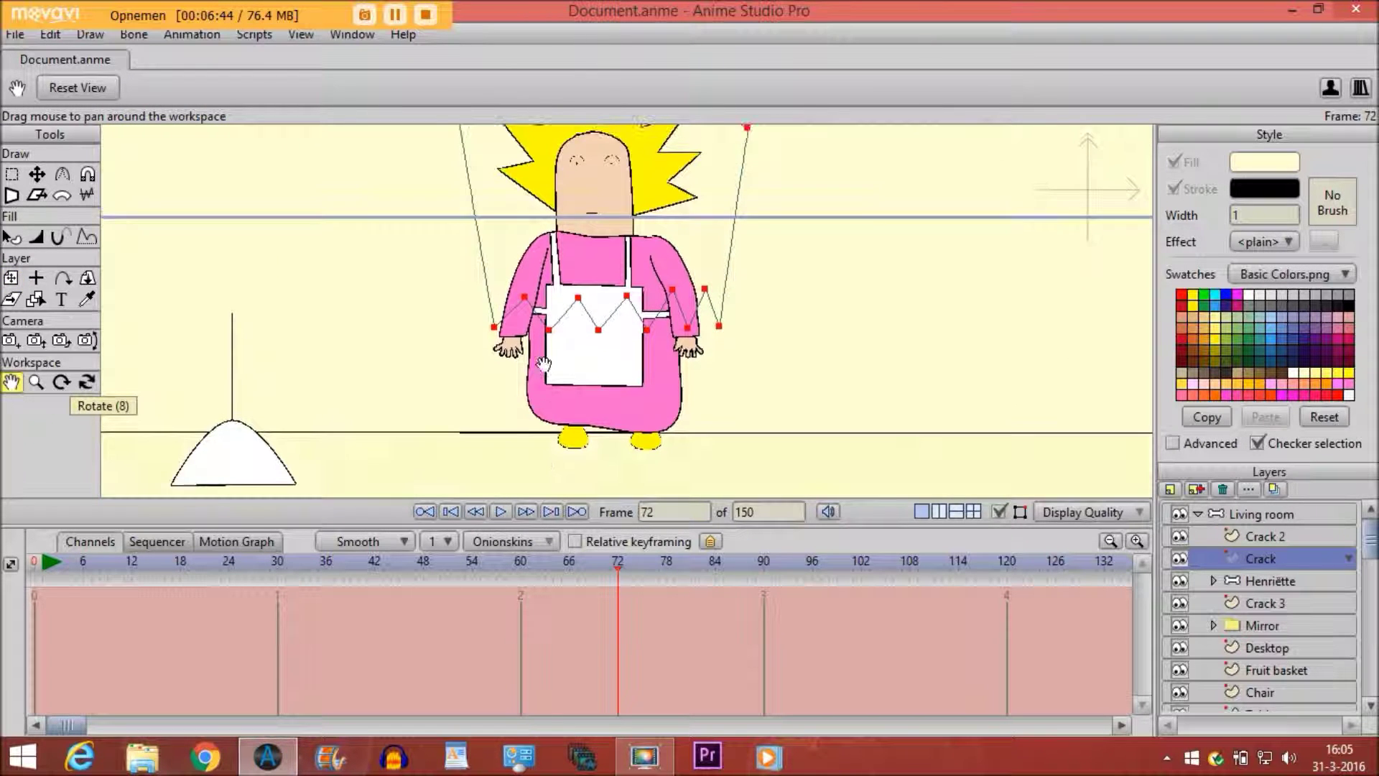
{"action": "scroll", "coordinate": [544, 365], "scroll_direction": "up", "scroll_amount": 1}
{"action": "mouse_move", "coordinate": [548, 351]}
{"action": "left_mouse_down"}
{"action": "mouse_move", "coordinate": [538, 363]}
{"action": "mouse_move", "coordinate": [553, 344]}
{"action": "left_mouse_up"}
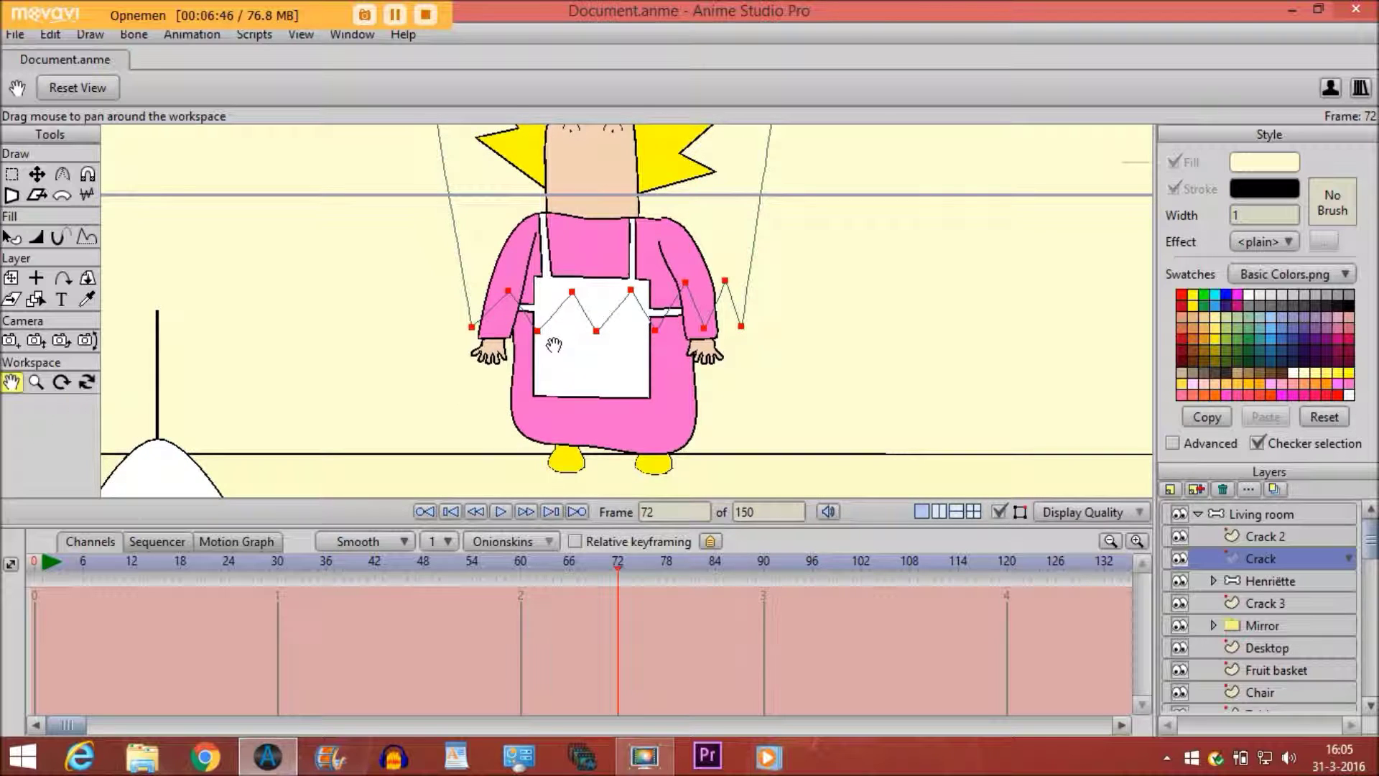
{"action": "key", "text": "Left"}
{"action": "key", "text": "Left"}
{"action": "key", "text": "Left"}
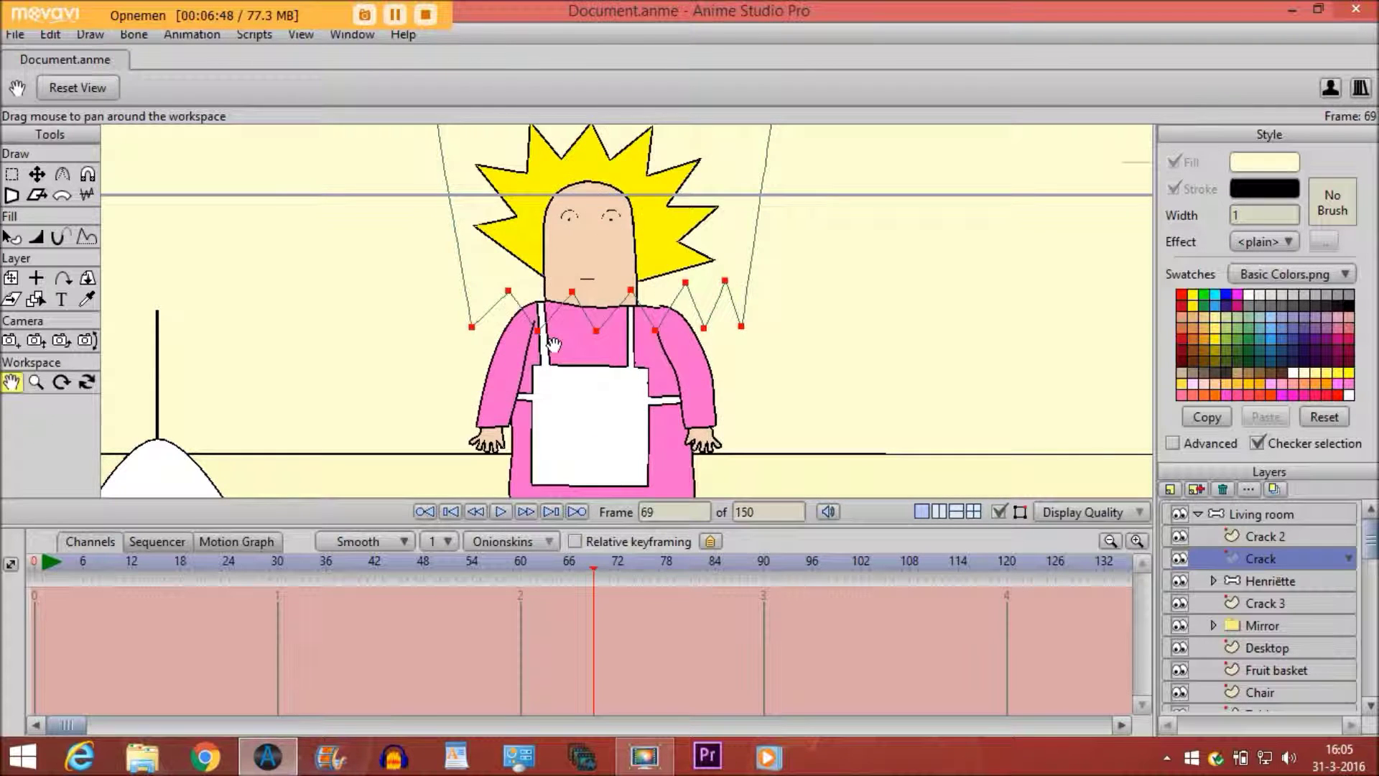
{"action": "key", "text": "Left"}
{"action": "key", "text": "Left"}
{"action": "key", "text": "Left"}
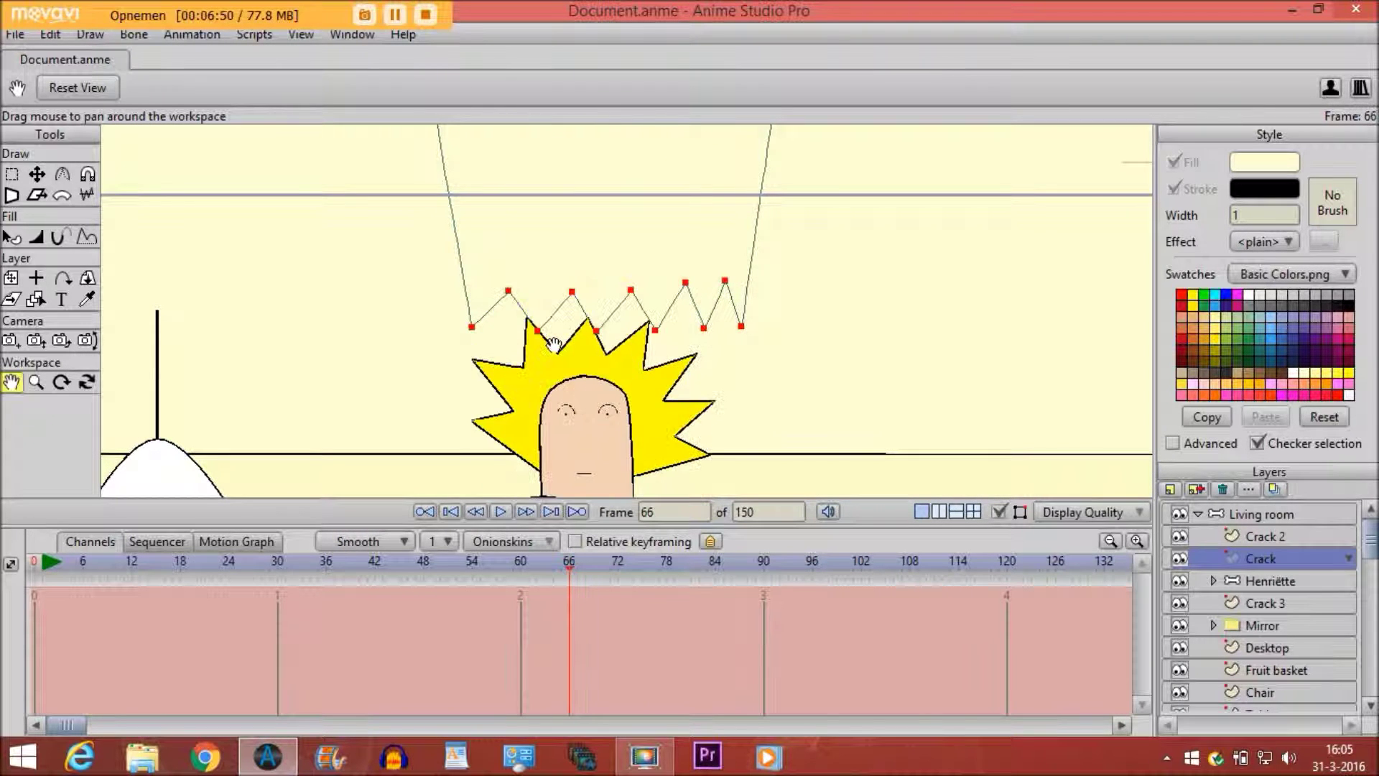
{"action": "key", "text": "Right"}
{"action": "key", "text": "Right"}
{"action": "key", "text": "Left"}
{"action": "key", "text": "Left"}
{"action": "key", "text": "Right"}
{"action": "key", "text": "Left"}
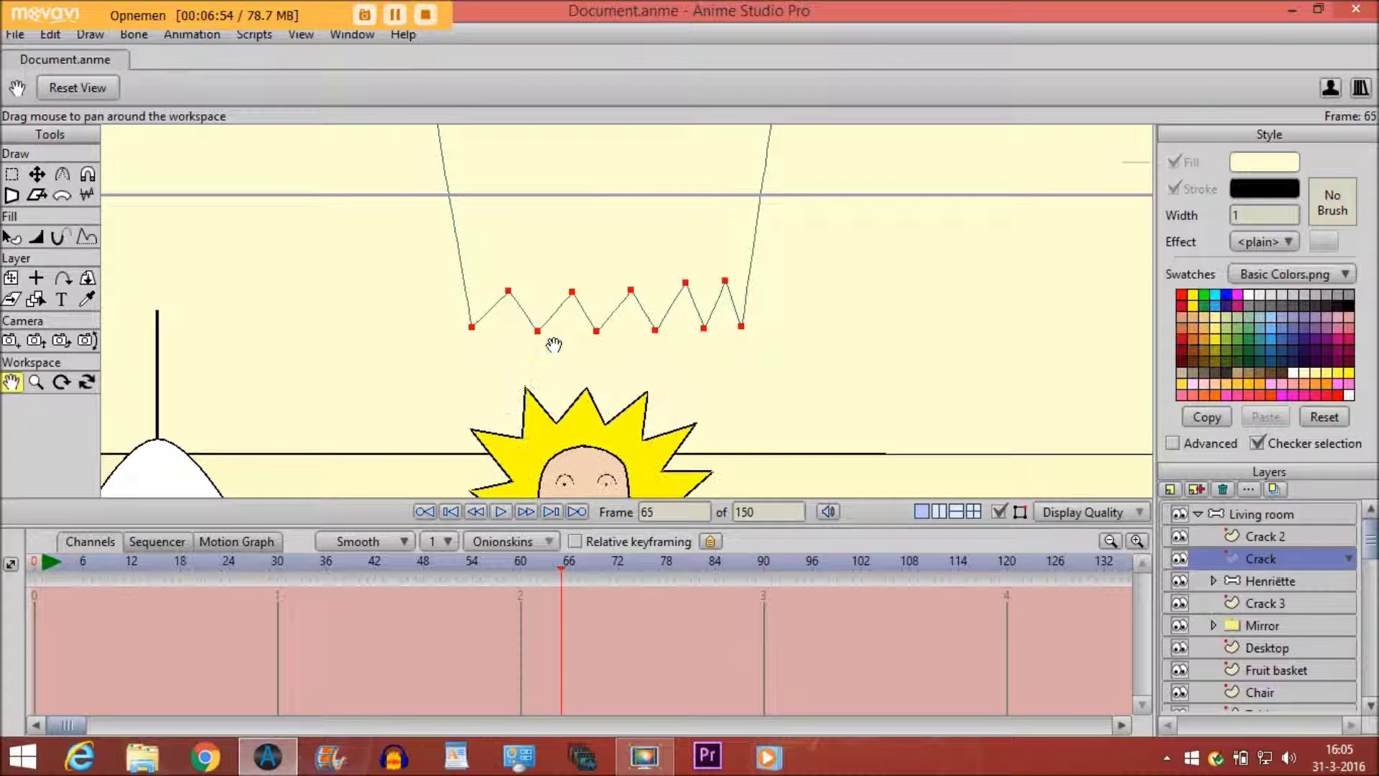
{"action": "key", "text": "Right"}
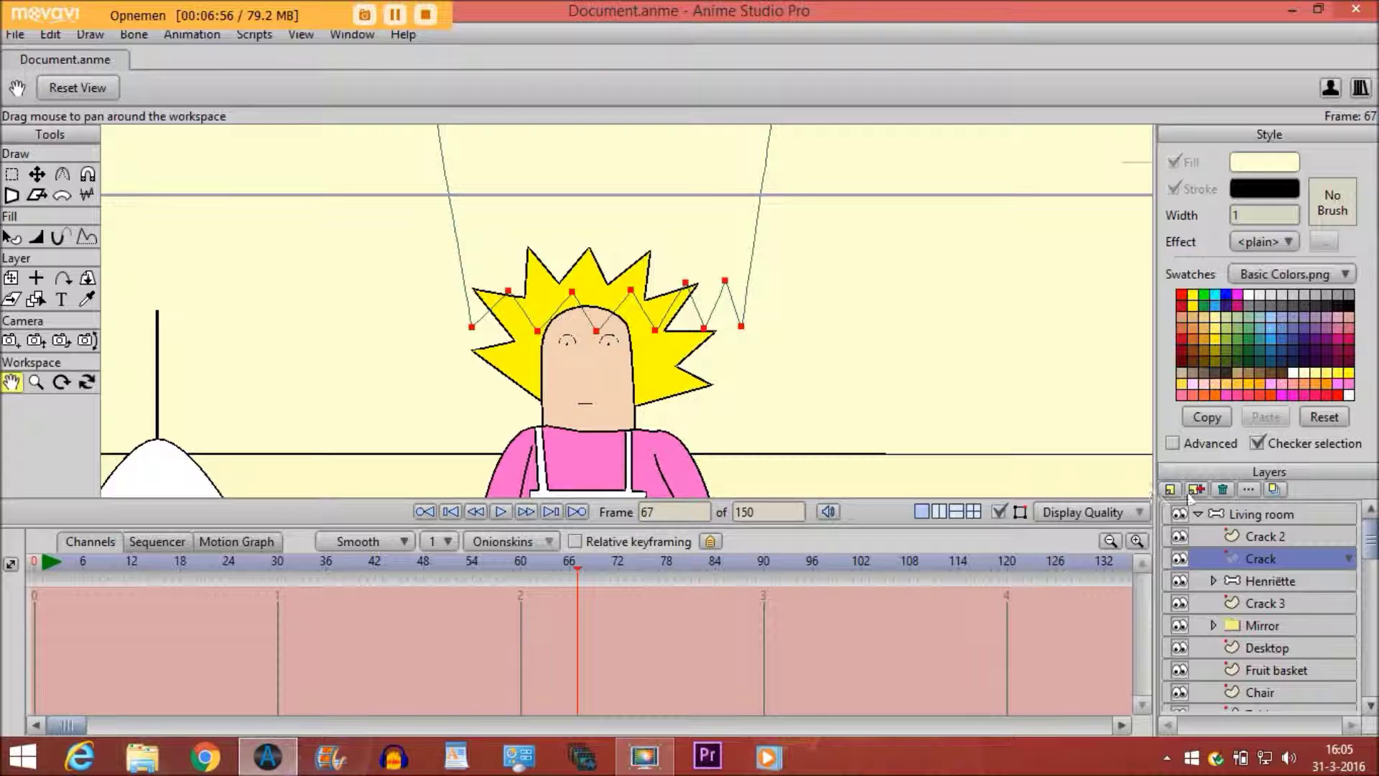
Make the Crack layer visible at frame 67 by turning on Visible in its layer settings
{"action": "double_click", "coordinate": [1272, 558]}
{"action": "left_click", "coordinate": [773, 201]}
{"action": "left_click", "coordinate": [1114, 679]}
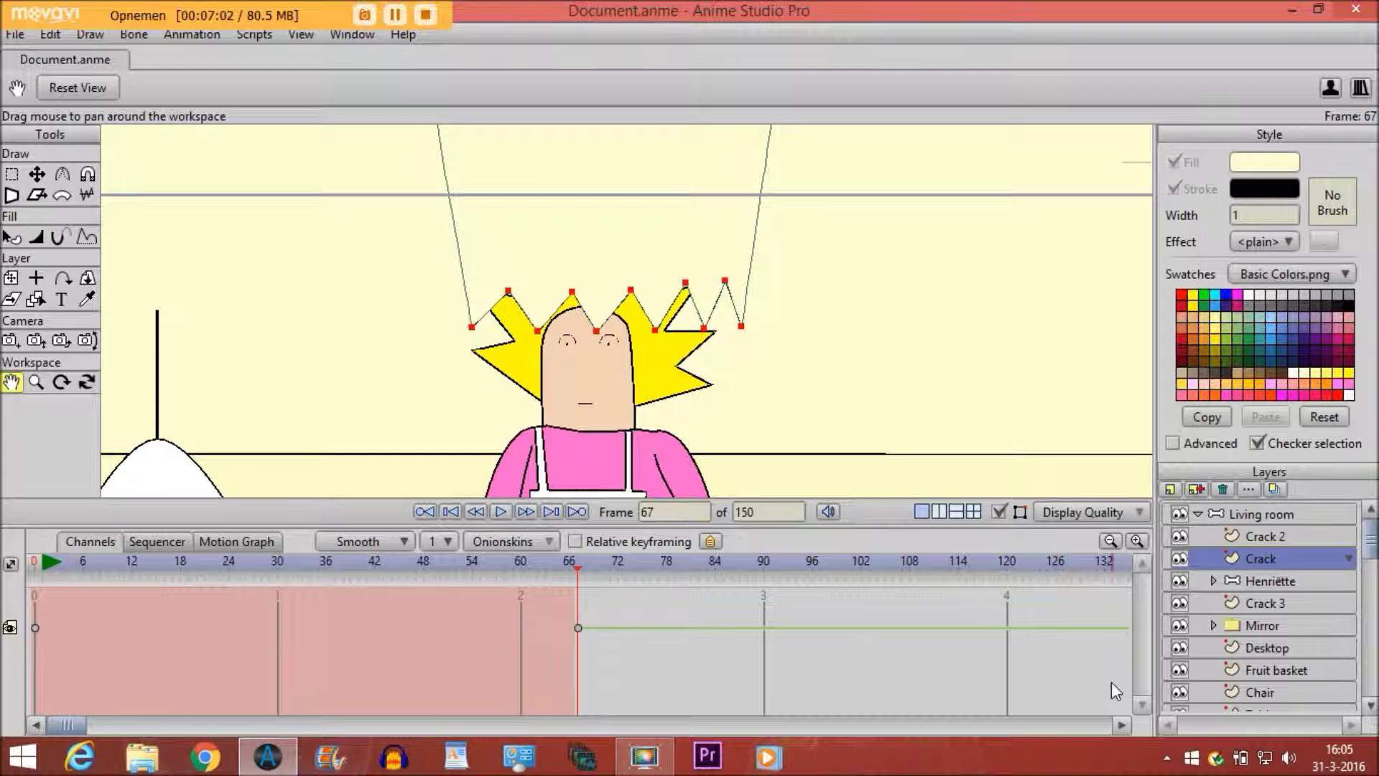
Set a stroke exposure keyframe on Crack 2 at frame 67 with the end percentage at 0
{"action": "left_click", "coordinate": [1277, 536]}
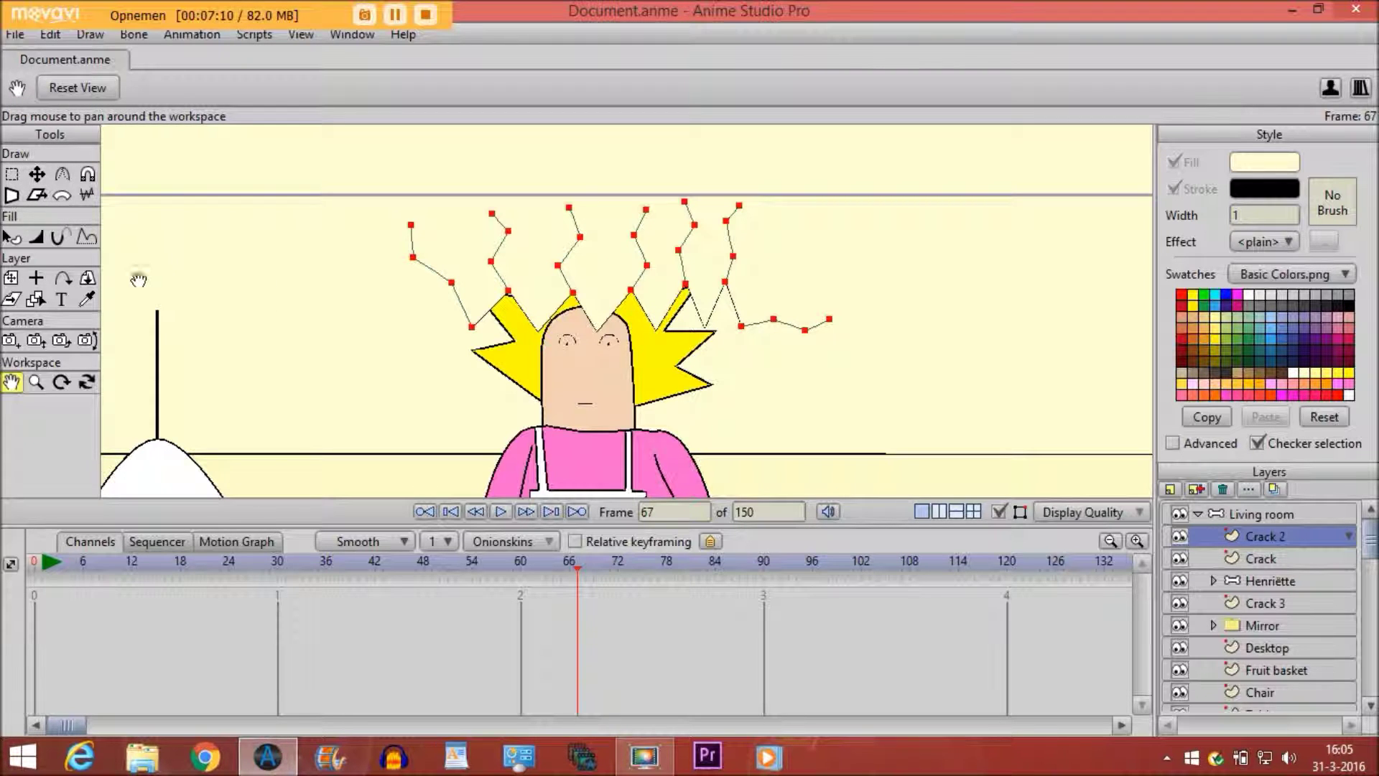
{"action": "left_click", "coordinate": [58, 236]}
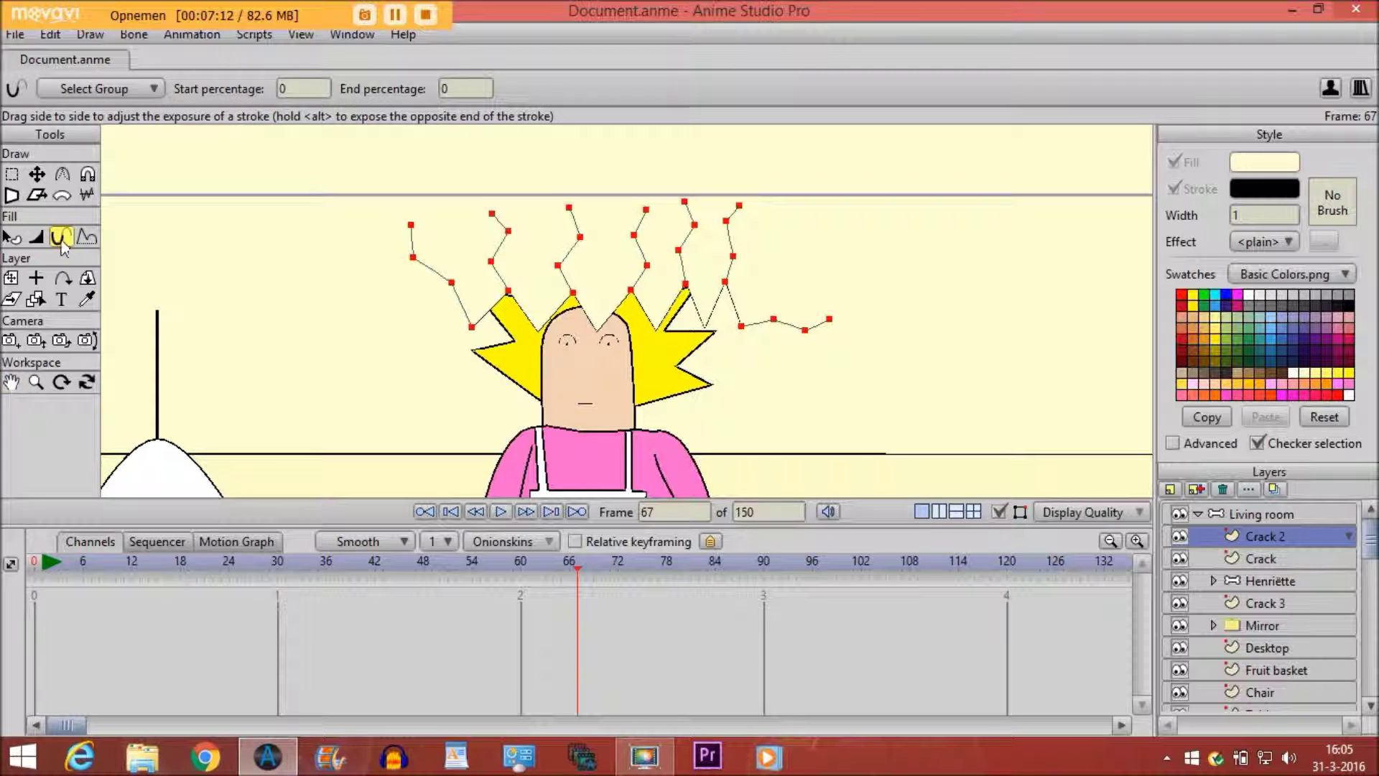
{"action": "scroll", "coordinate": [605, 341], "scroll_direction": "up", "scroll_amount": 2}
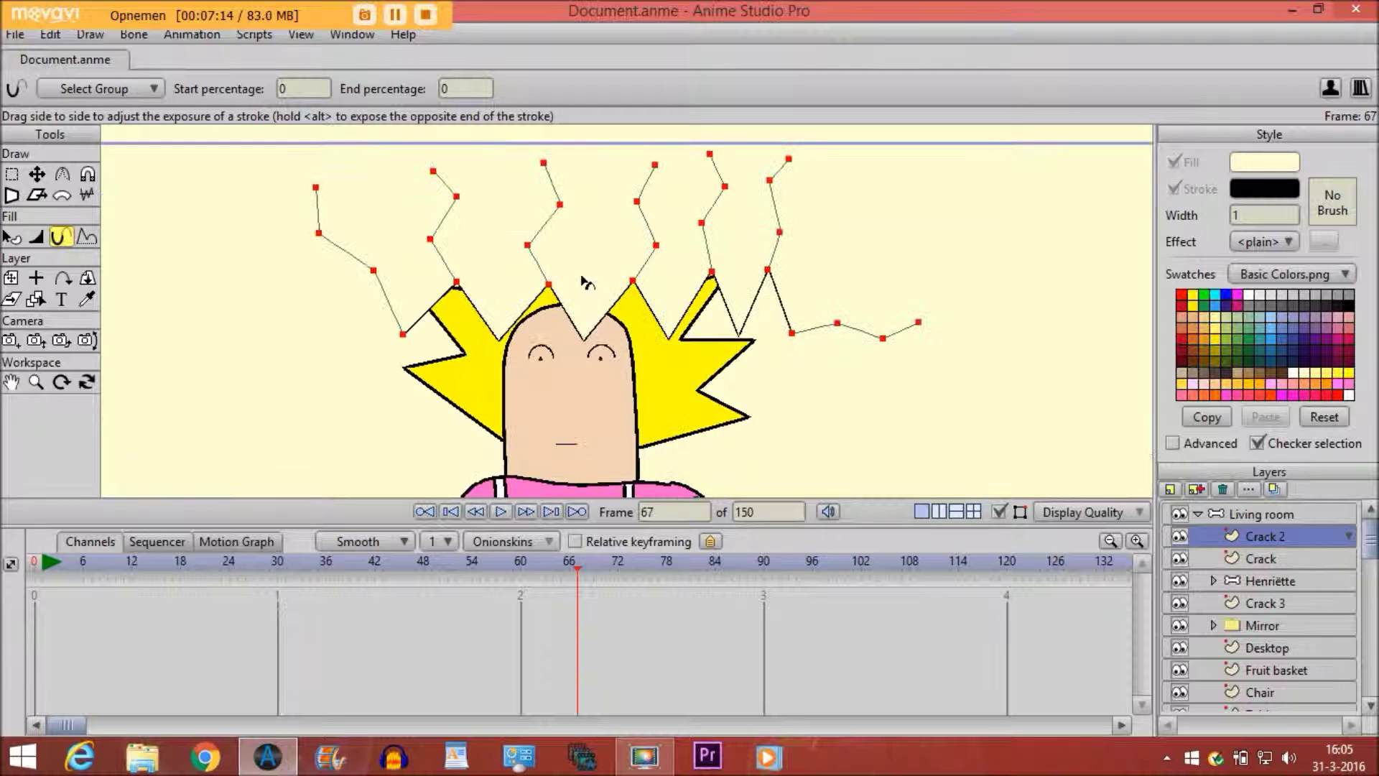
{"action": "scroll", "coordinate": [579, 277], "scroll_direction": "up", "scroll_amount": 1}
{"action": "left_click", "coordinate": [586, 269]}
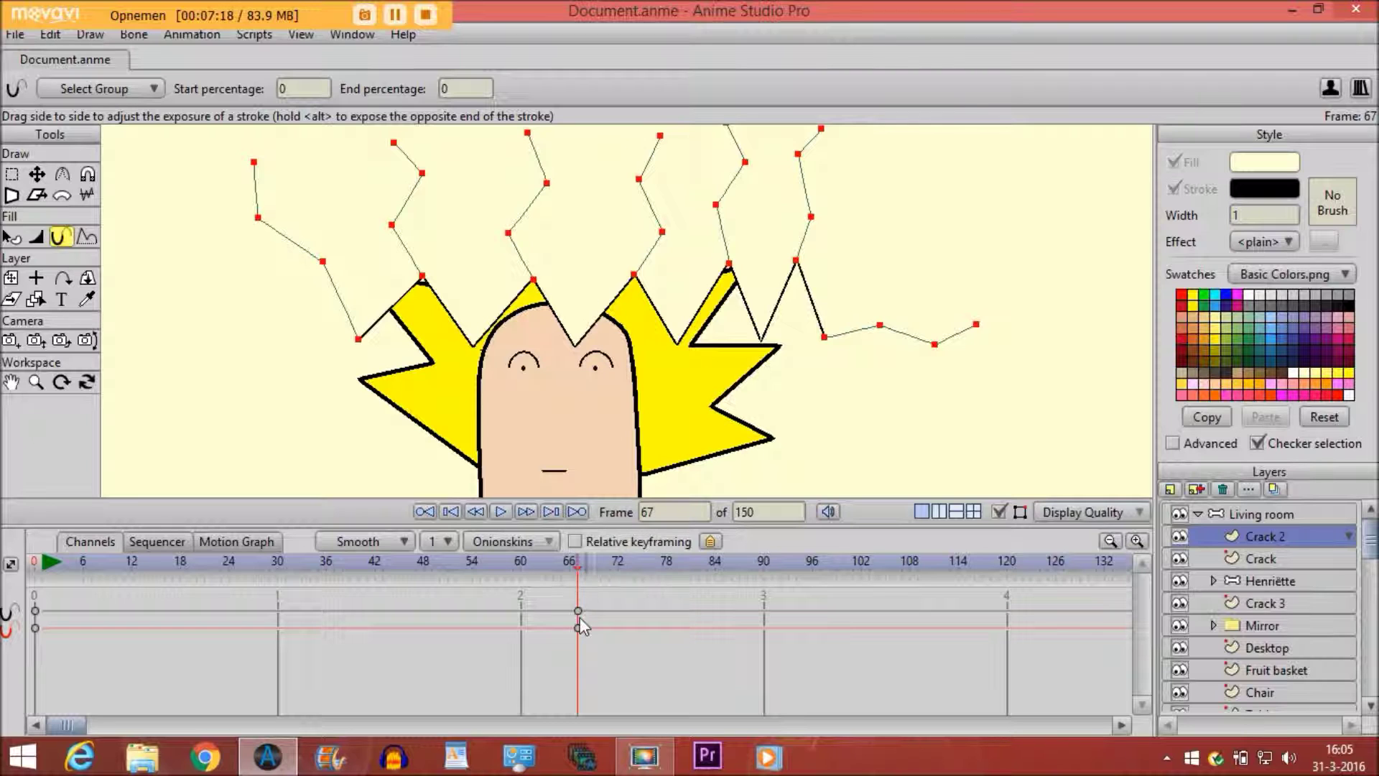
Expose the Crack 2 strokes to an end percentage of 100 at frame 72 and check the result without the point overlay
{"action": "left_click", "coordinate": [619, 565]}
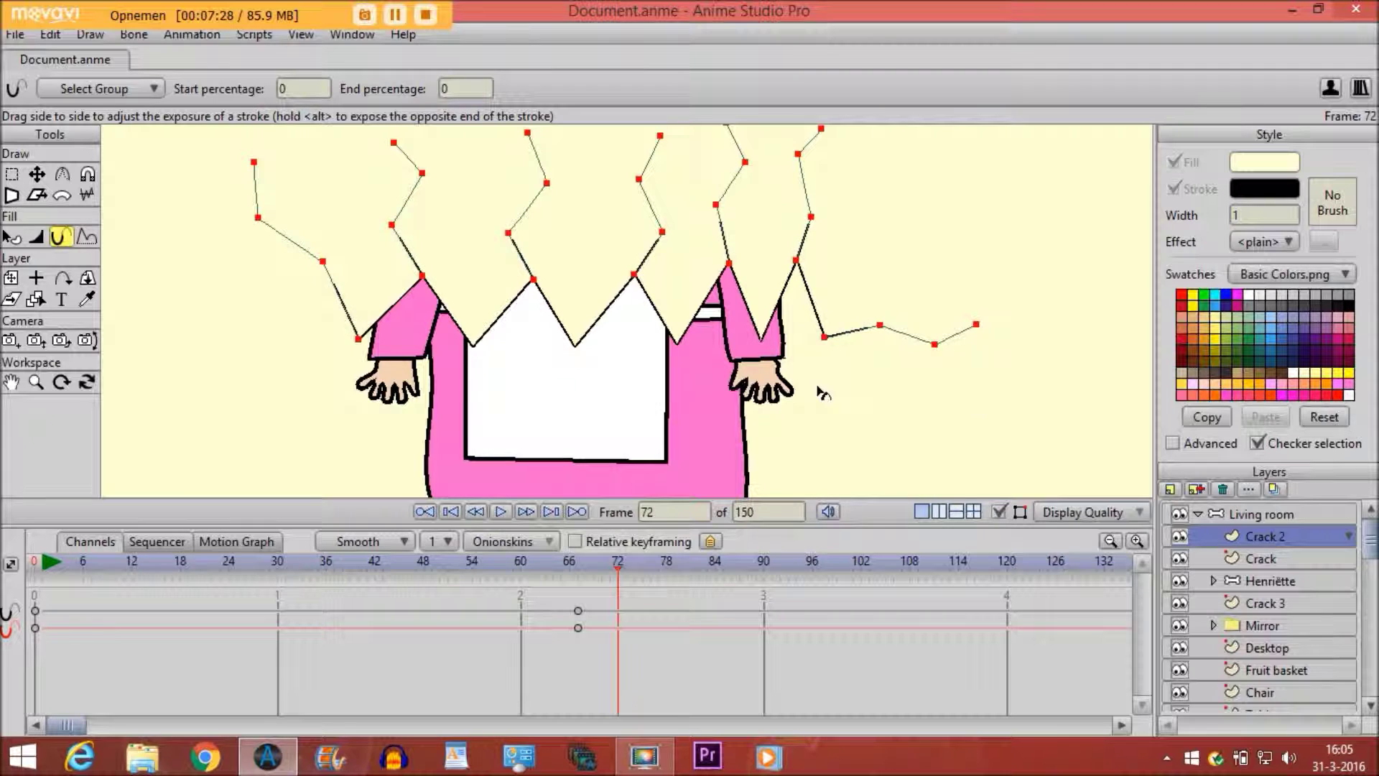
{"action": "left_click_drag", "start_coordinate": [1135, 427], "coordinate": [1306, 449]}
{"action": "left_click_drag", "start_coordinate": [517, 429], "coordinate": [870, 446]}
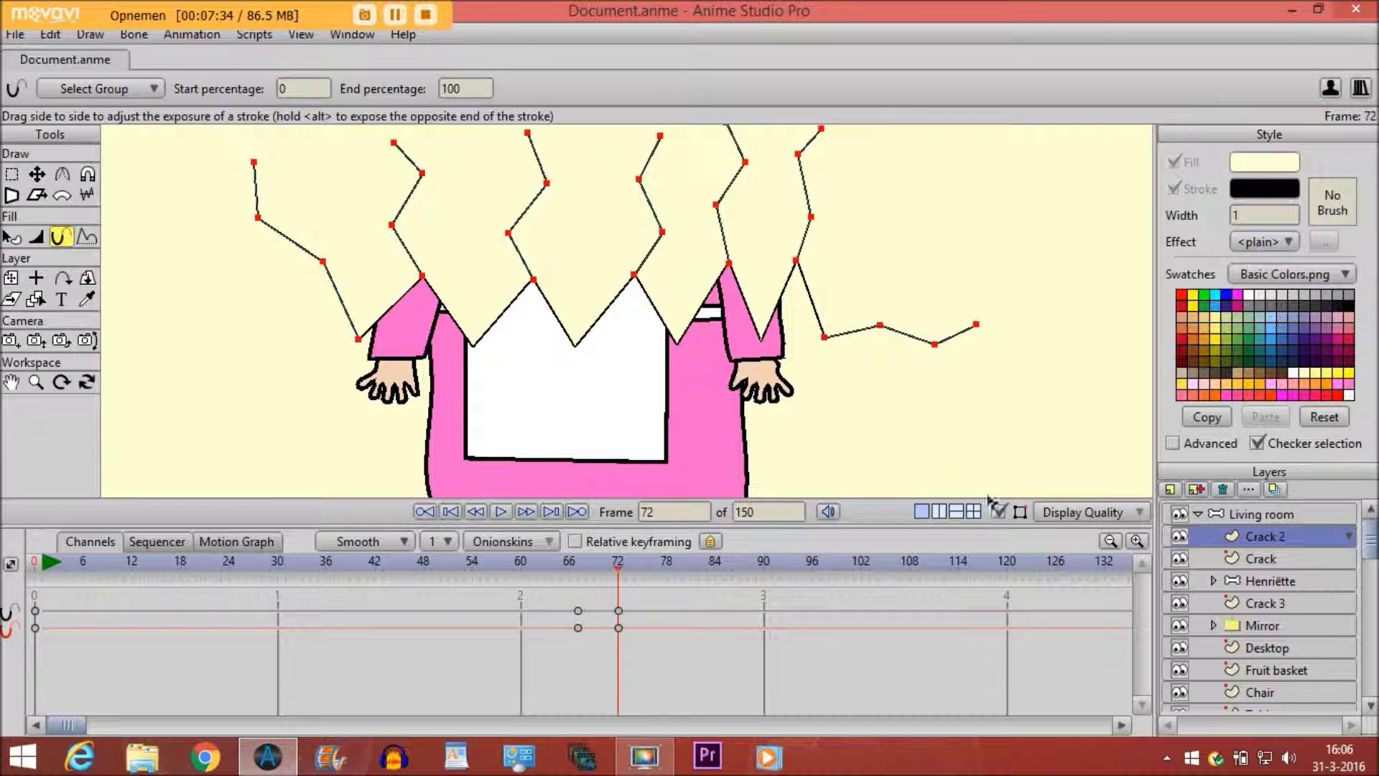
{"action": "left_click", "coordinate": [1001, 510]}
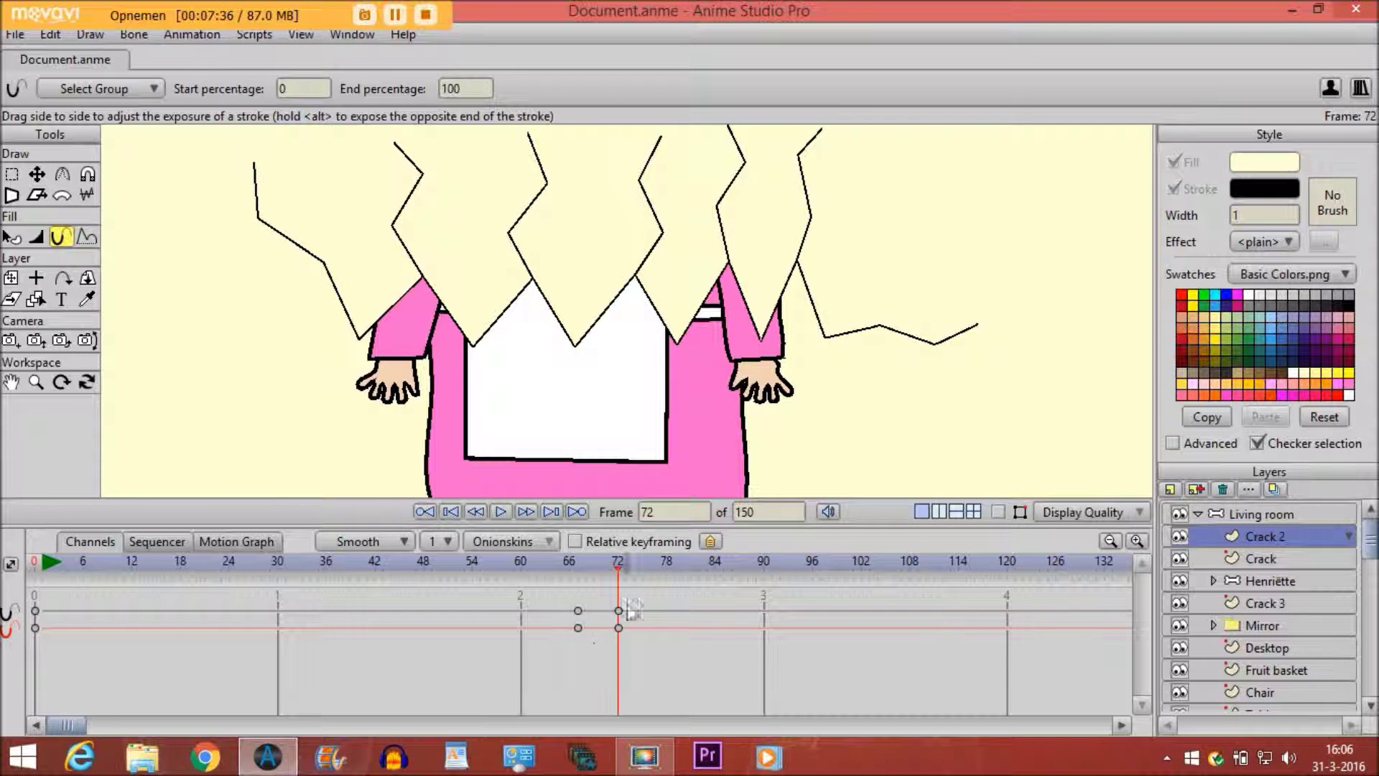
{"action": "mouse_move", "coordinate": [620, 567]}
{"action": "left_mouse_down"}
{"action": "mouse_move", "coordinate": [571, 590]}
{"action": "mouse_move", "coordinate": [630, 590]}
{"action": "left_mouse_up"}
Set a stroke exposure keyframe on Crack 3 at frame 67 with the end percentage at 0, showing the point overlay again
{"action": "left_click", "coordinate": [578, 611]}
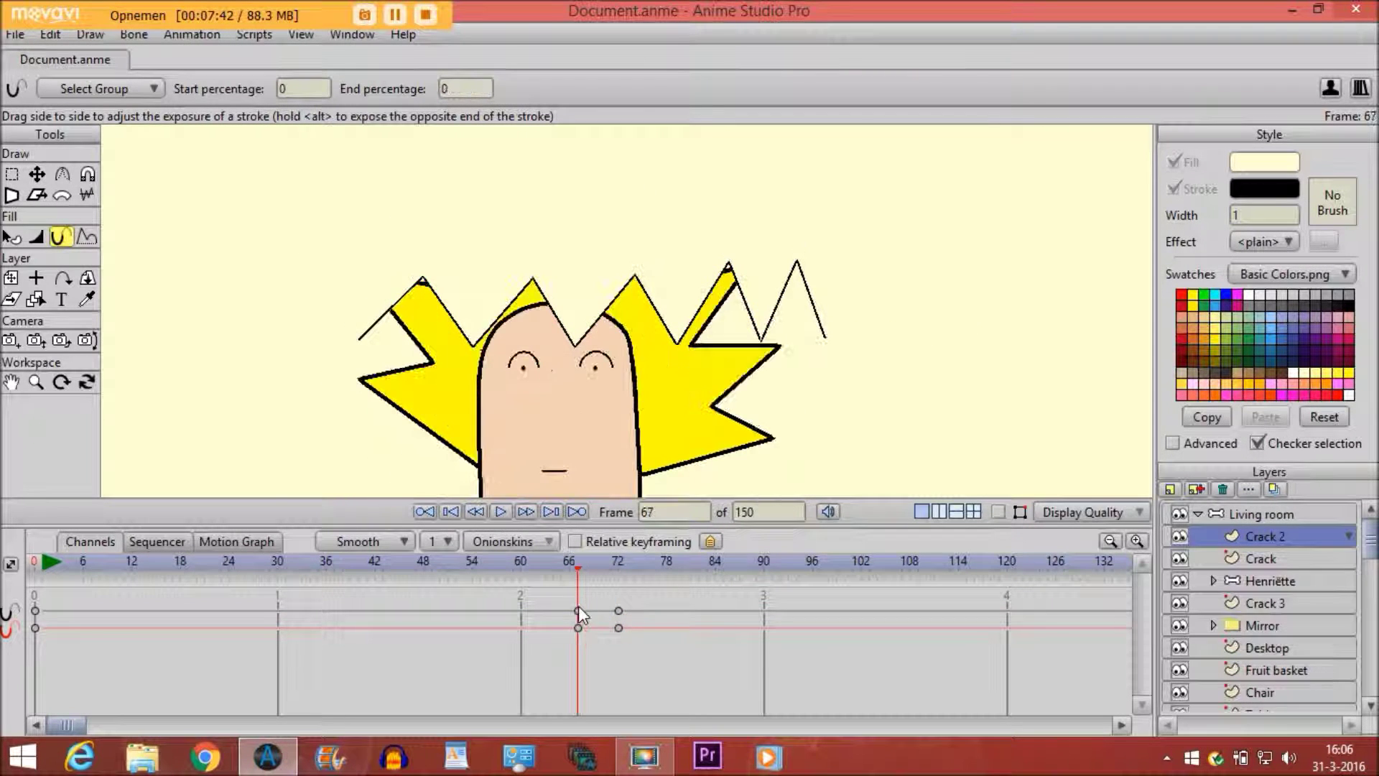
{"action": "left_click", "coordinate": [1246, 603]}
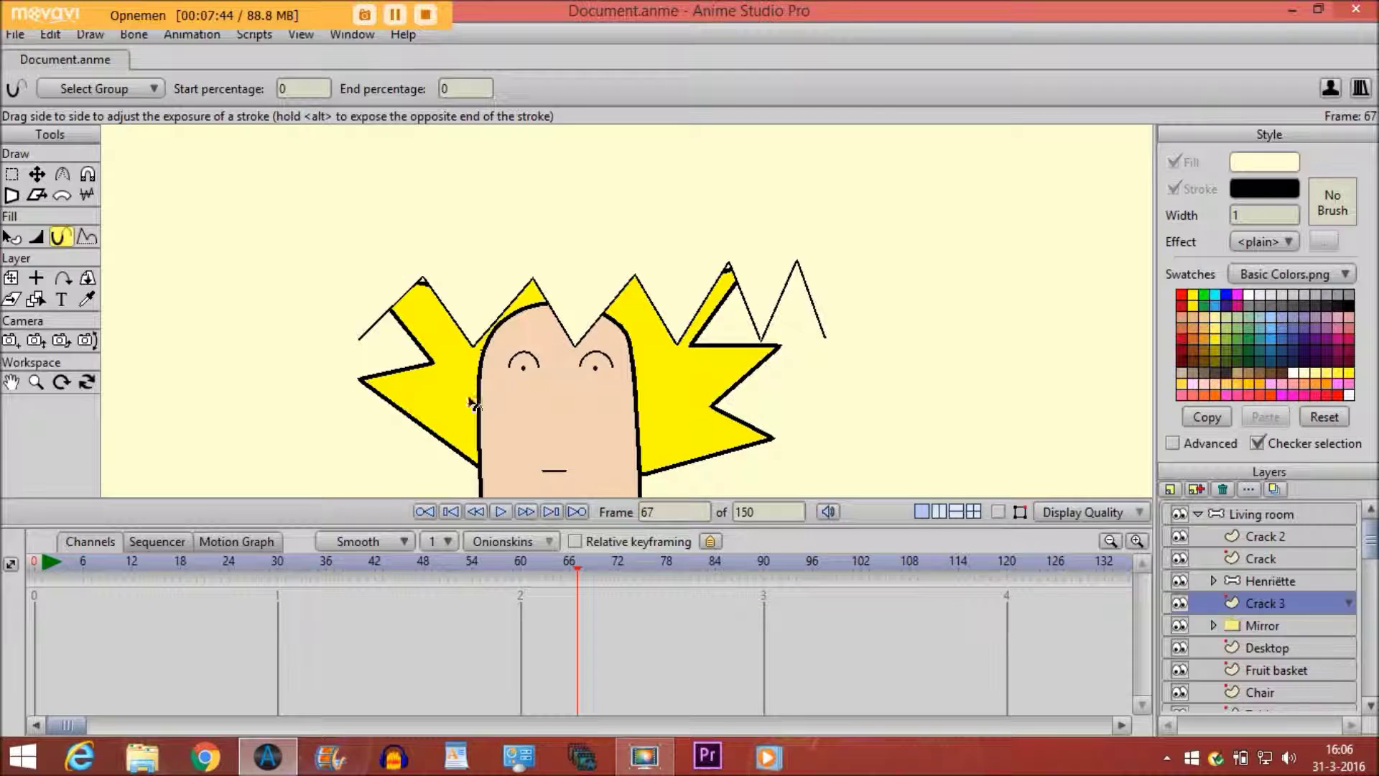
{"action": "left_click", "coordinate": [999, 510]}
{"action": "scroll", "coordinate": [865, 399], "scroll_direction": "down", "scroll_amount": 2}
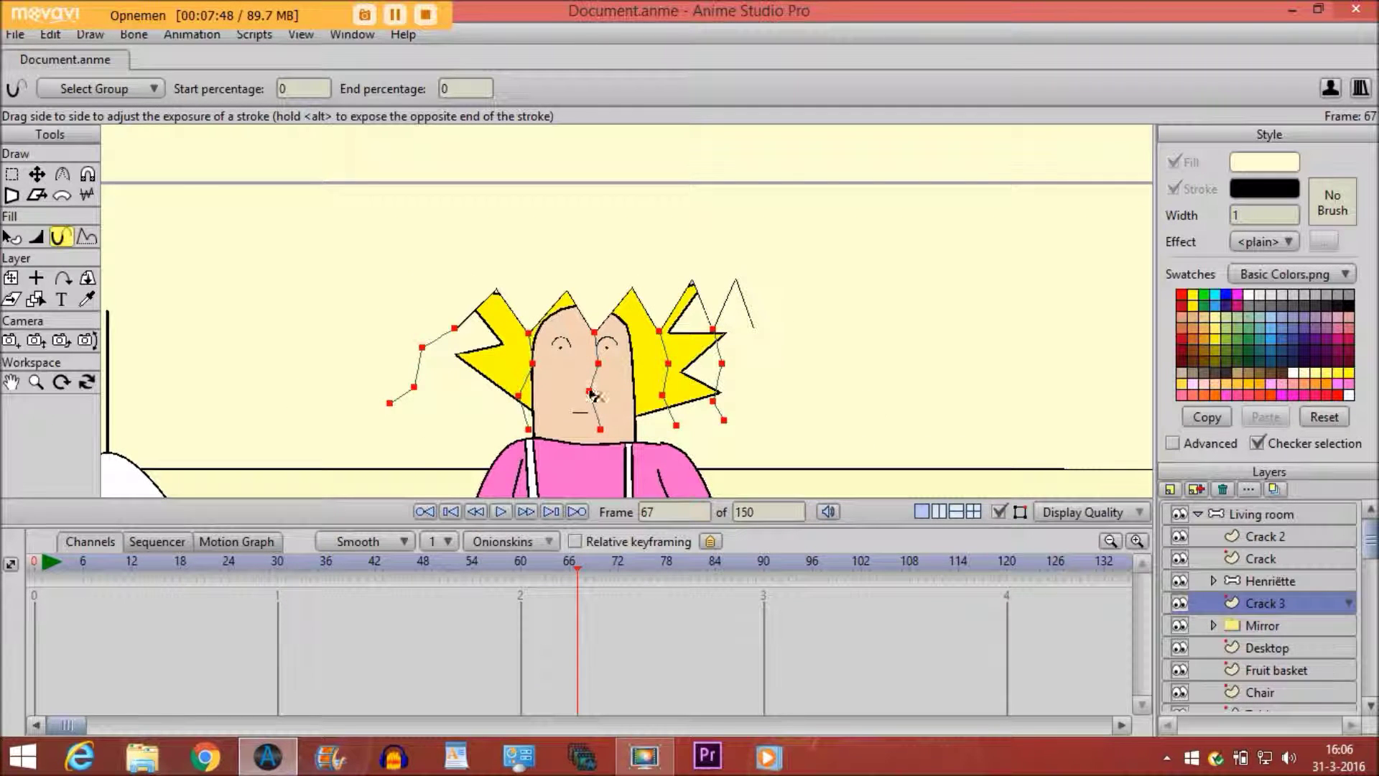
{"action": "left_click", "coordinate": [561, 374]}
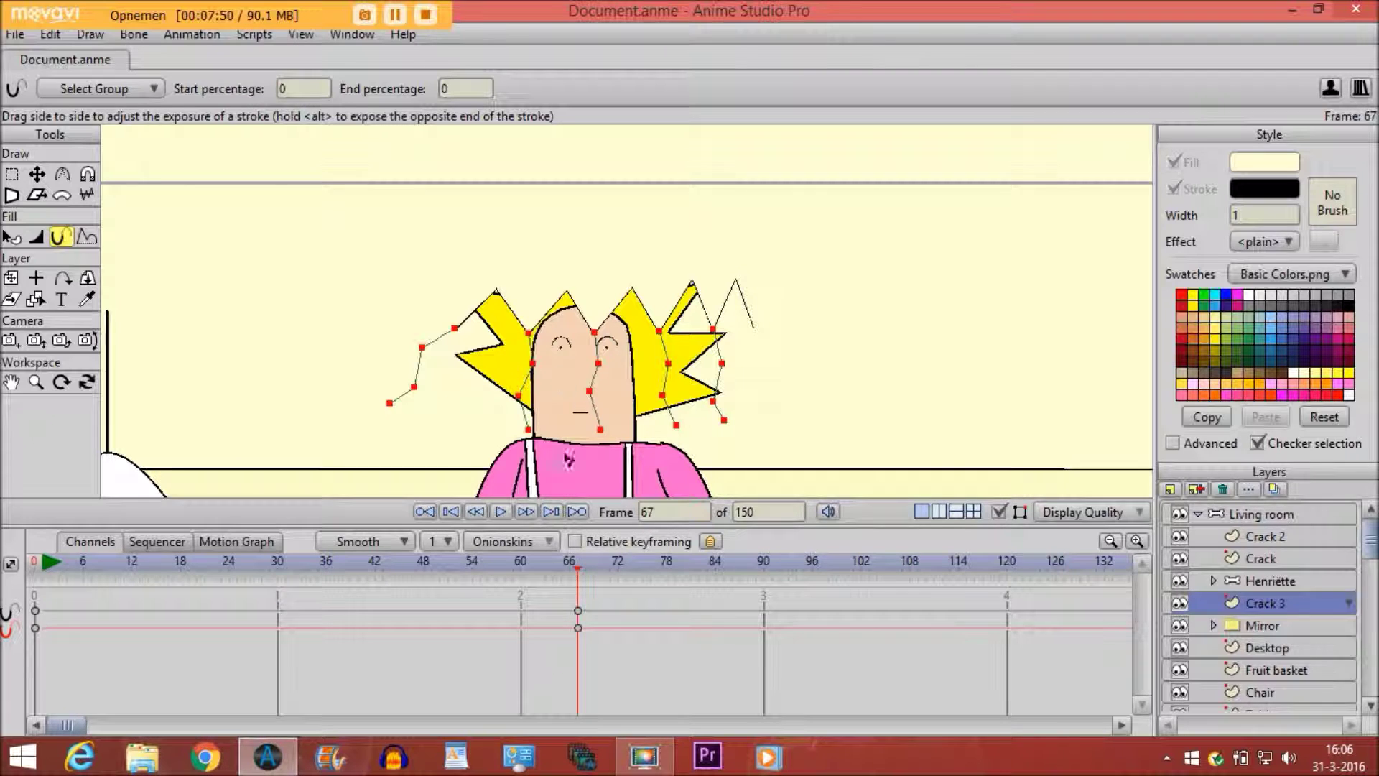
Expose the Crack 3 strokes to an end percentage of 100 at frame 72
{"action": "left_click", "coordinate": [618, 568]}
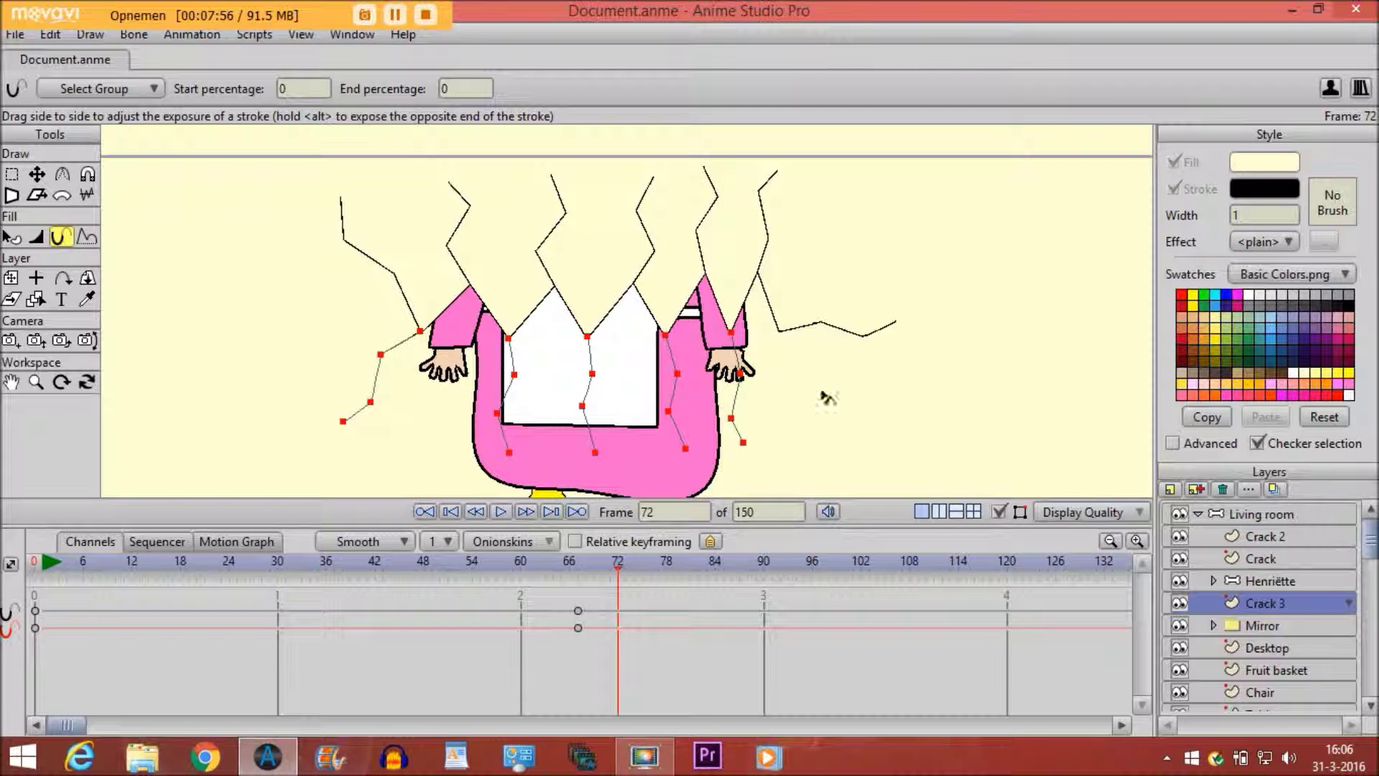
{"action": "left_click_drag", "start_coordinate": [431, 417], "coordinate": [559, 415]}
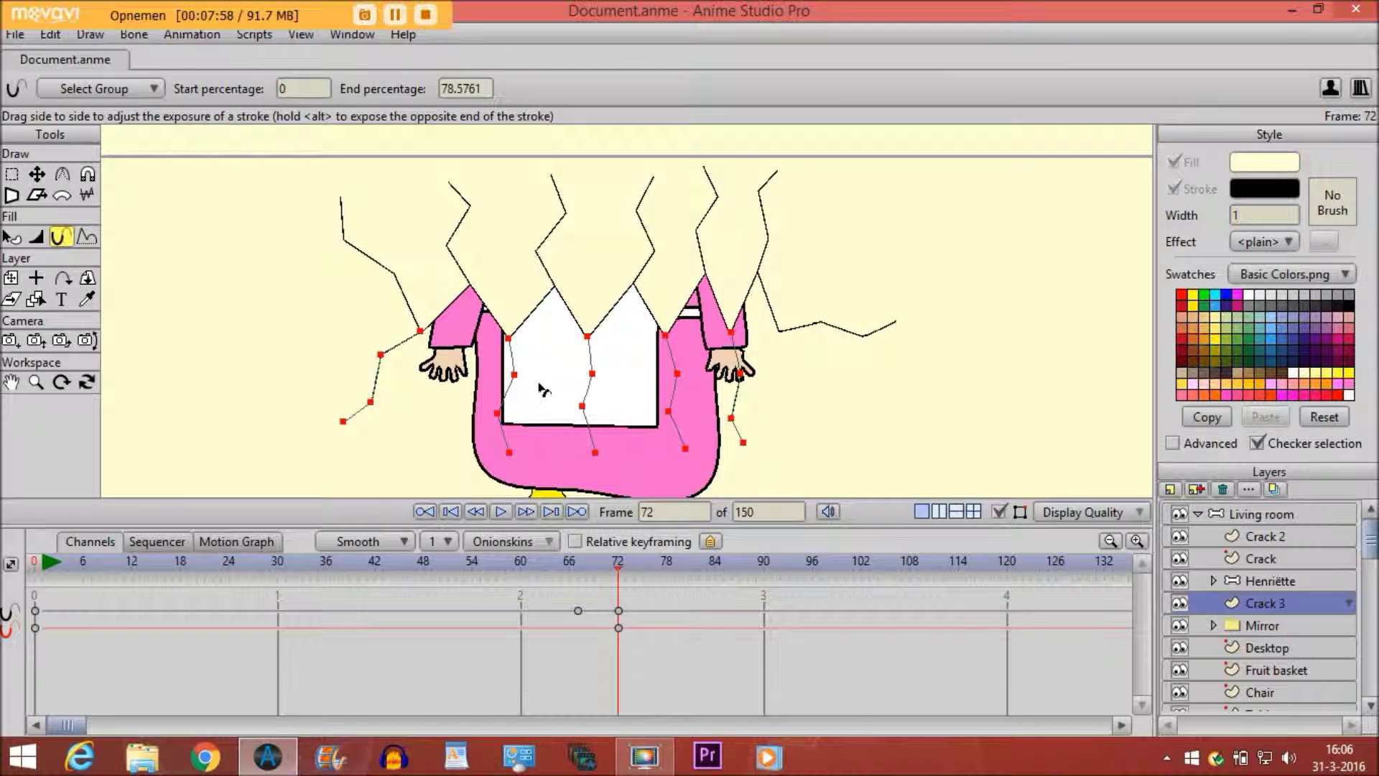
{"action": "left_click_drag", "start_coordinate": [673, 394], "coordinate": [1083, 429]}
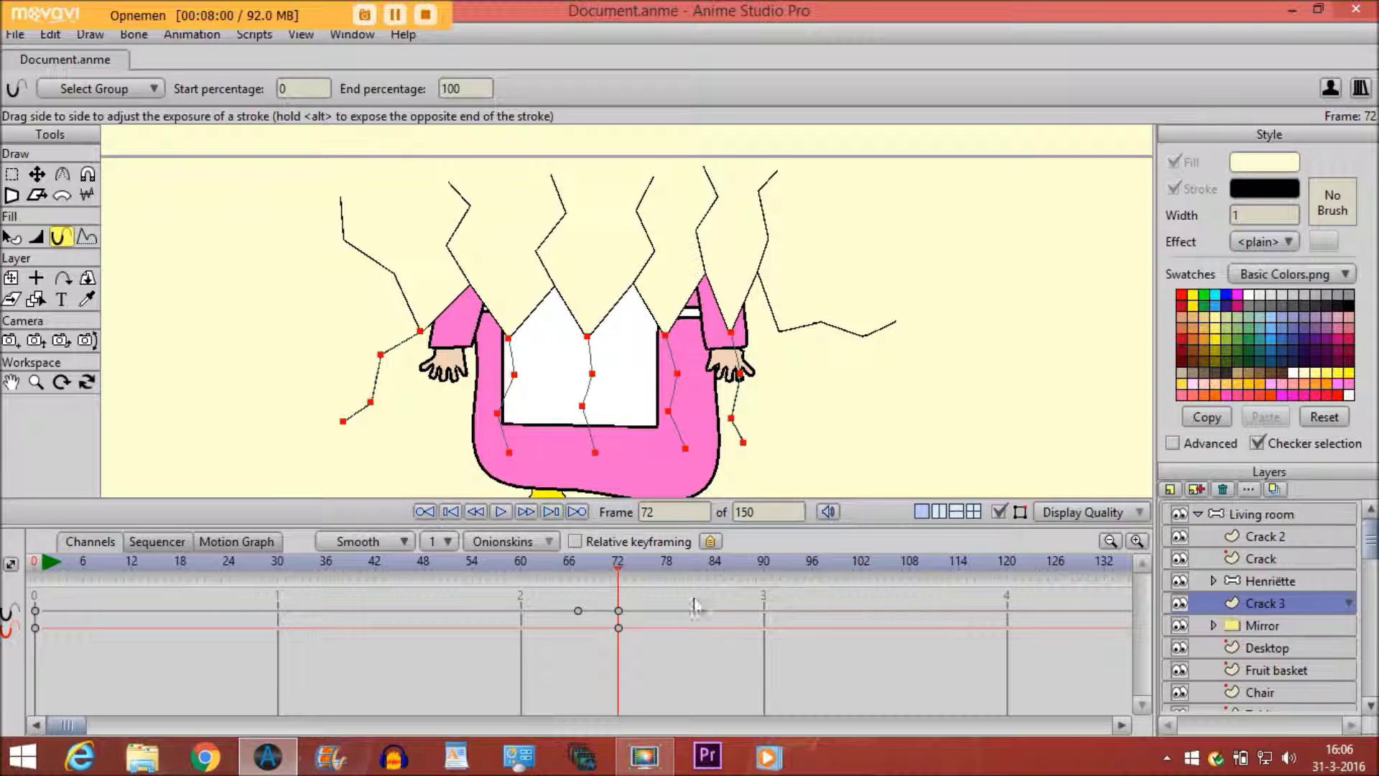
Hide the point overlay, copy Crack 3's frame 0 stroke exposure keyframes to frame 67, and scrub the timeline to check the result
{"action": "mouse_move", "coordinate": [583, 566]}
{"action": "left_mouse_down"}
{"action": "mouse_move", "coordinate": [553, 579]}
{"action": "mouse_move", "coordinate": [578, 575]}
{"action": "left_mouse_up"}
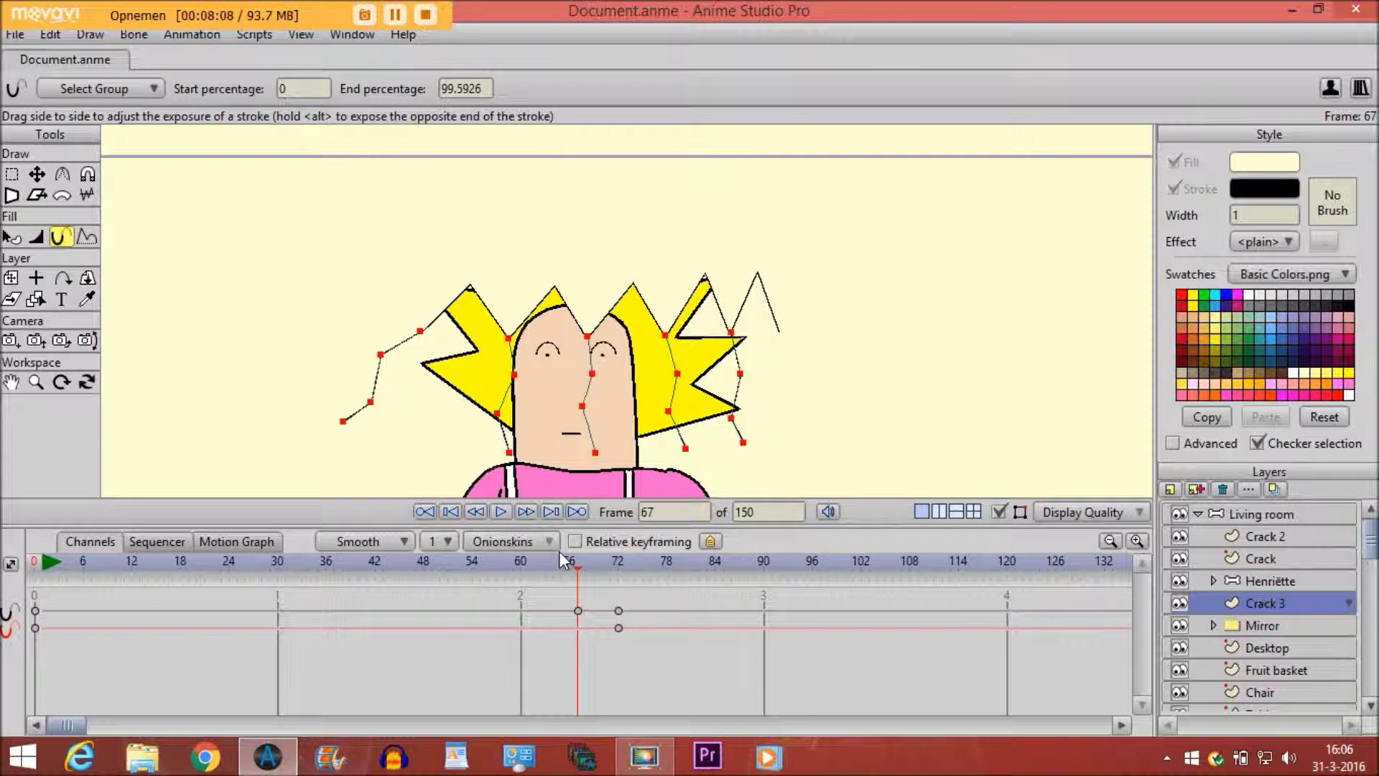
{"action": "left_click", "coordinate": [999, 511]}
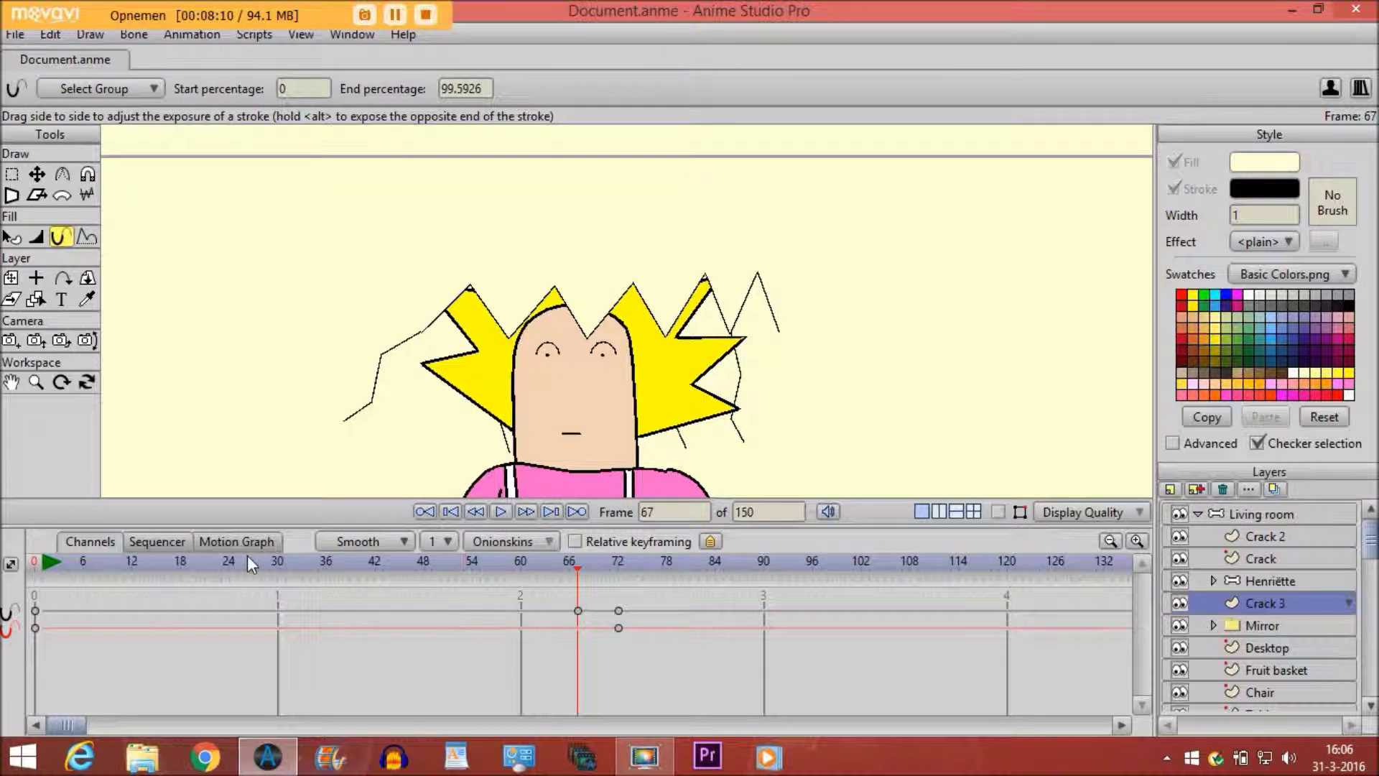
{"action": "mouse_move", "coordinate": [233, 568]}
{"action": "left_mouse_down"}
{"action": "mouse_move", "coordinate": [267, 567]}
{"action": "mouse_move", "coordinate": [196, 576]}
{"action": "mouse_move", "coordinate": [576, 579]}
{"action": "left_mouse_up"}
{"action": "left_click_drag", "start_coordinate": [62, 605], "coordinate": [36, 650]}
{"action": "left_click", "coordinate": [51, 35]}
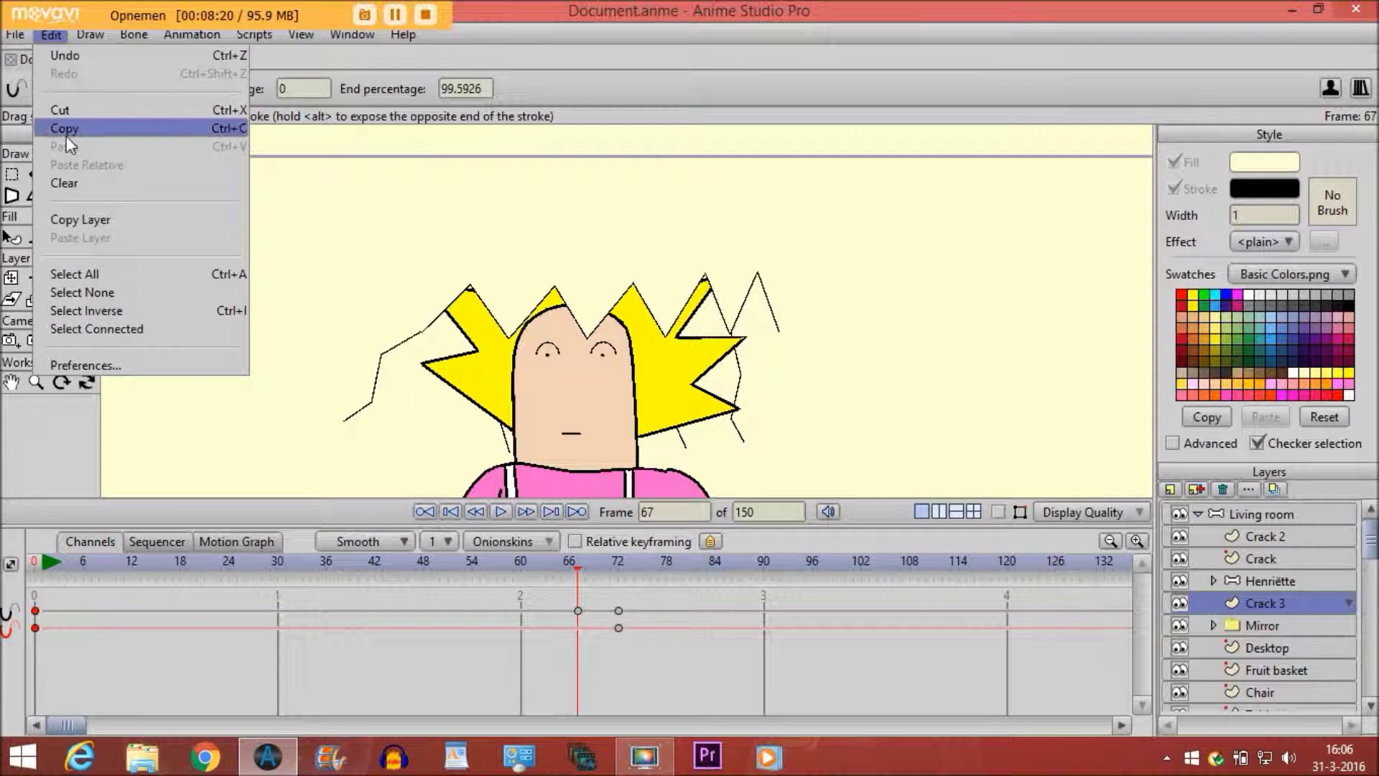
{"action": "left_click", "coordinate": [66, 133]}
{"action": "left_click", "coordinate": [50, 35]}
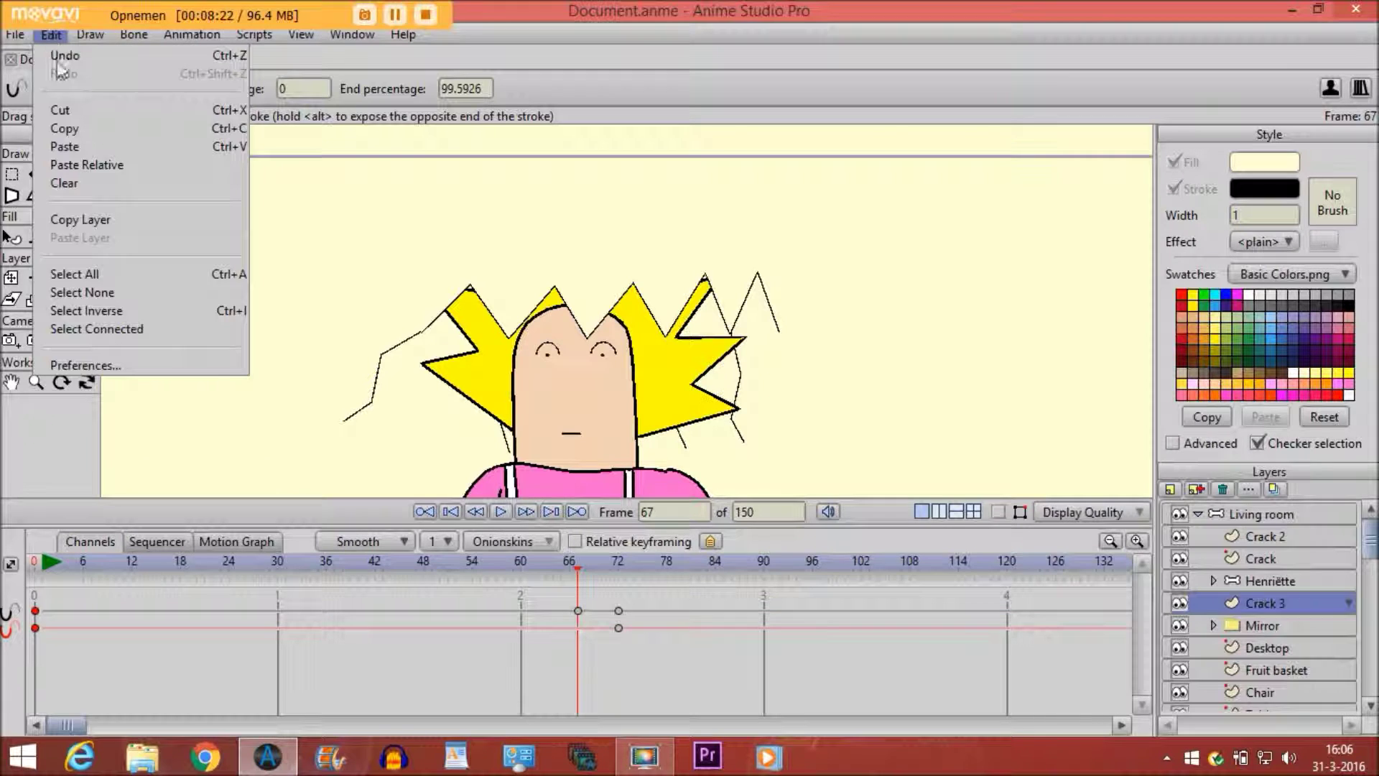
{"action": "left_click", "coordinate": [64, 146]}
{"action": "mouse_move", "coordinate": [579, 568]}
{"action": "left_mouse_down"}
{"action": "mouse_move", "coordinate": [382, 593]}
{"action": "mouse_move", "coordinate": [571, 593]}
{"action": "mouse_move", "coordinate": [522, 599]}
{"action": "left_mouse_up"}
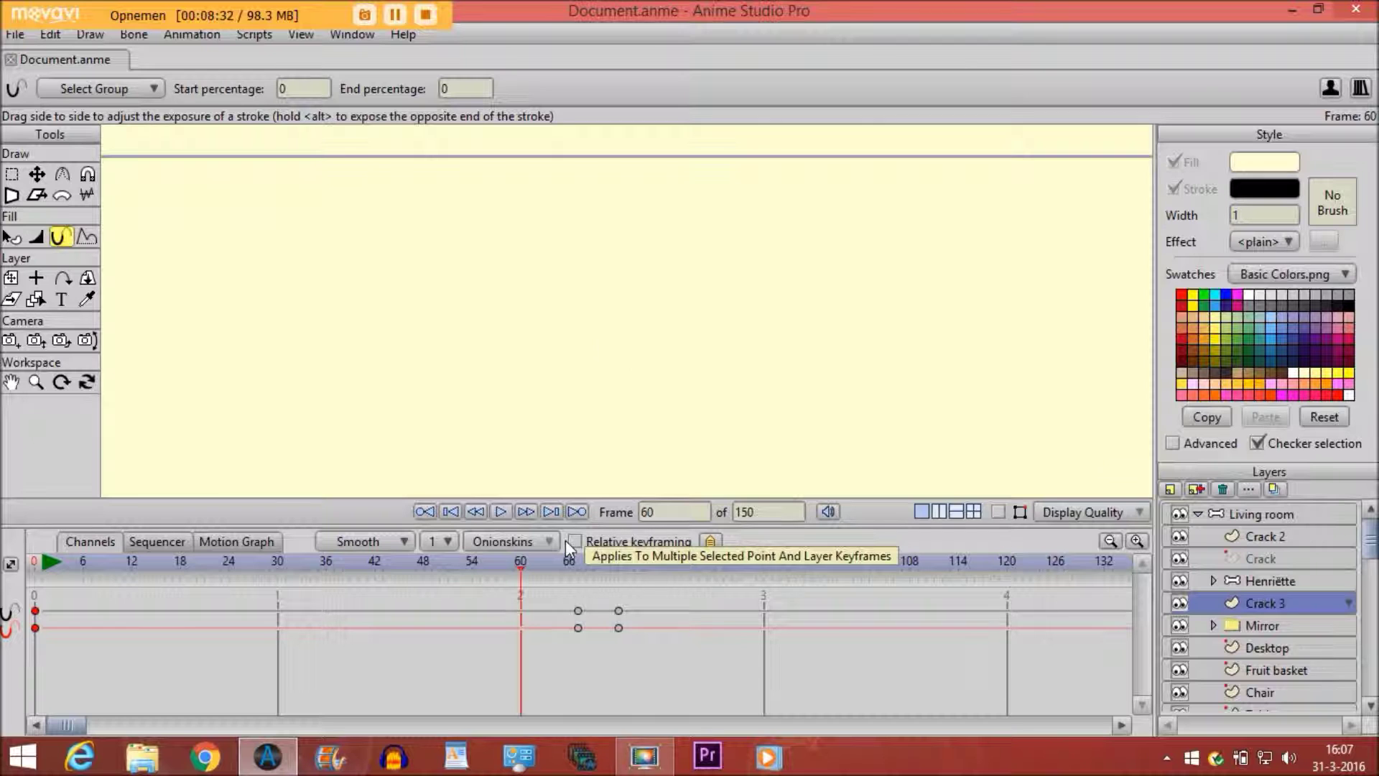
{"action": "left_click_drag", "start_coordinate": [571, 569], "coordinate": [580, 567]}
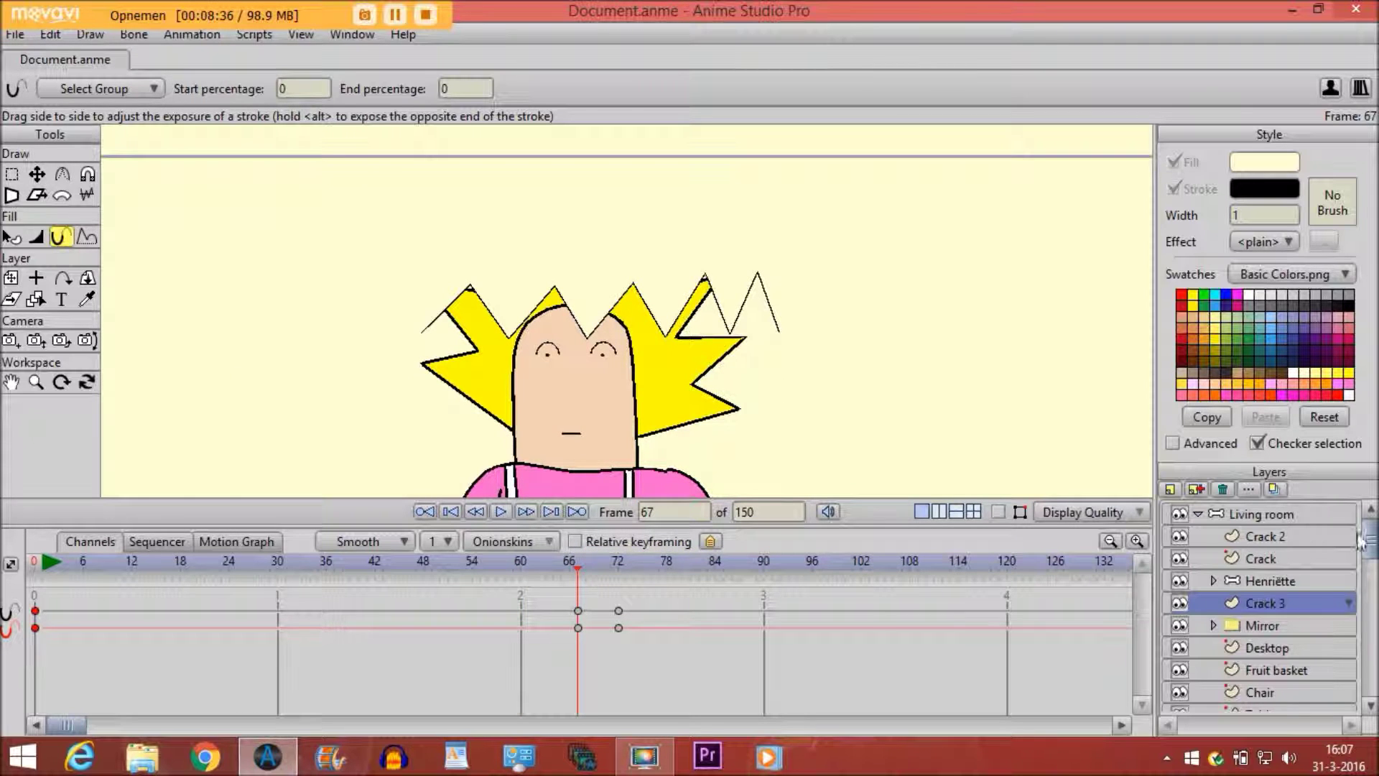
Import the audio file "Crack through wall" at frame 67, placing it above the Living room layer
{"action": "left_click", "coordinate": [1263, 515]}
{"action": "left_click", "coordinate": [17, 38]}
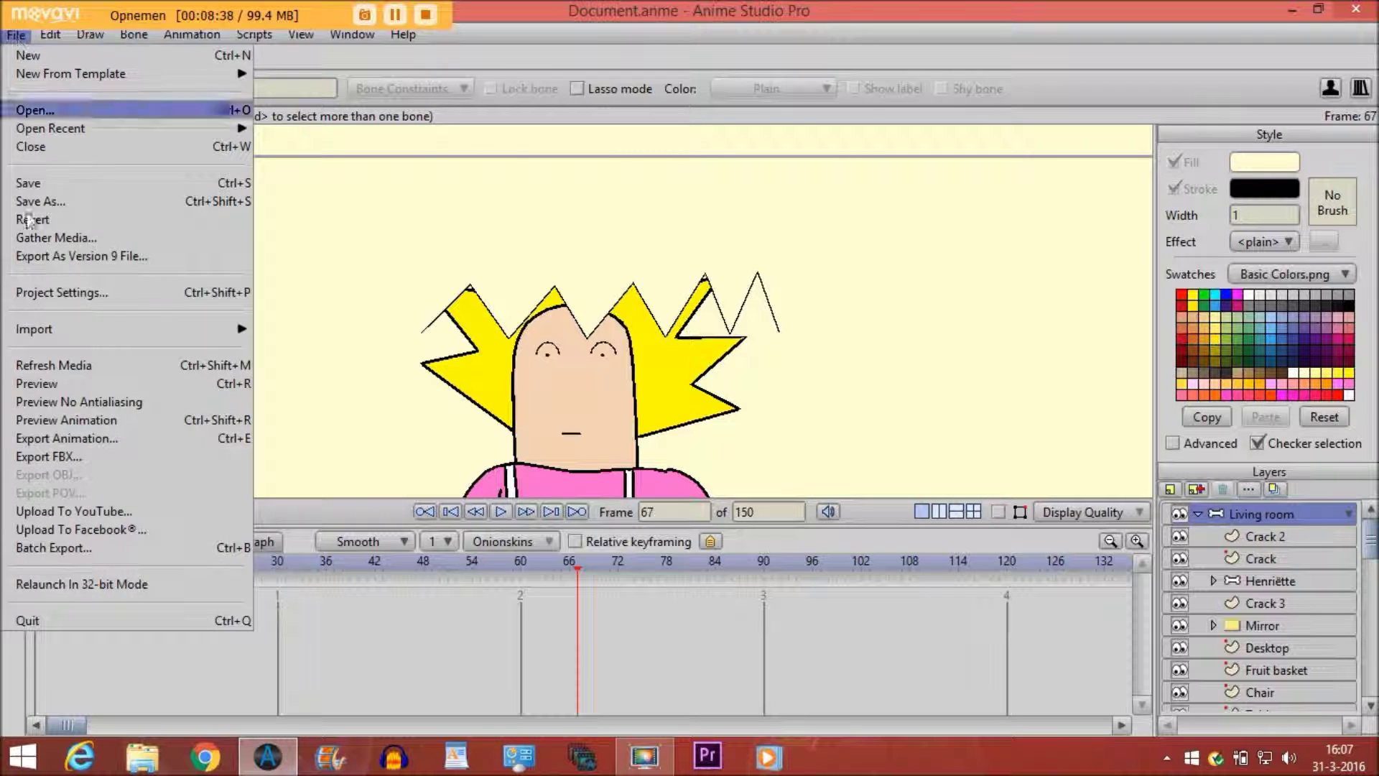
{"action": "mouse_move", "coordinate": [50, 329]}
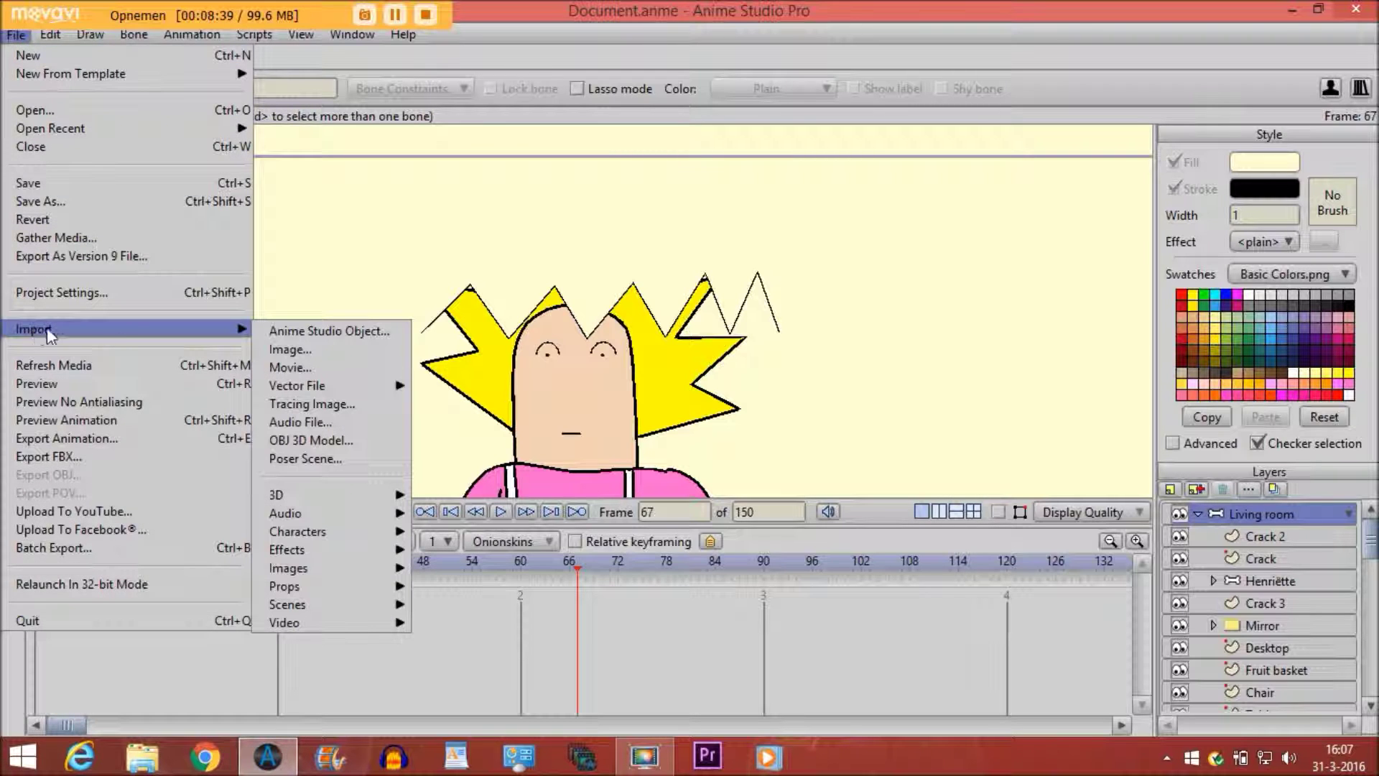
{"action": "left_click", "coordinate": [351, 422]}
{"action": "left_click", "coordinate": [320, 167]}
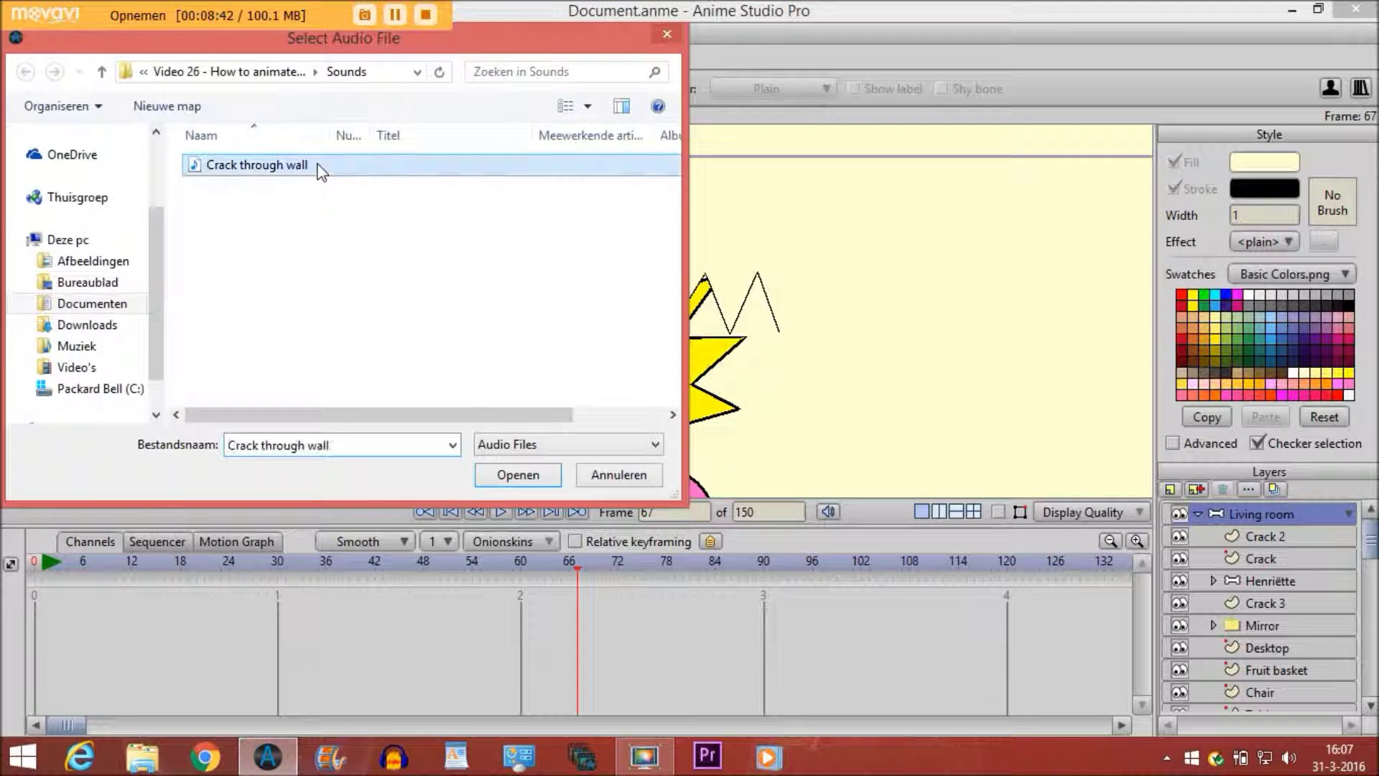
{"action": "double_click", "coordinate": [318, 165]}
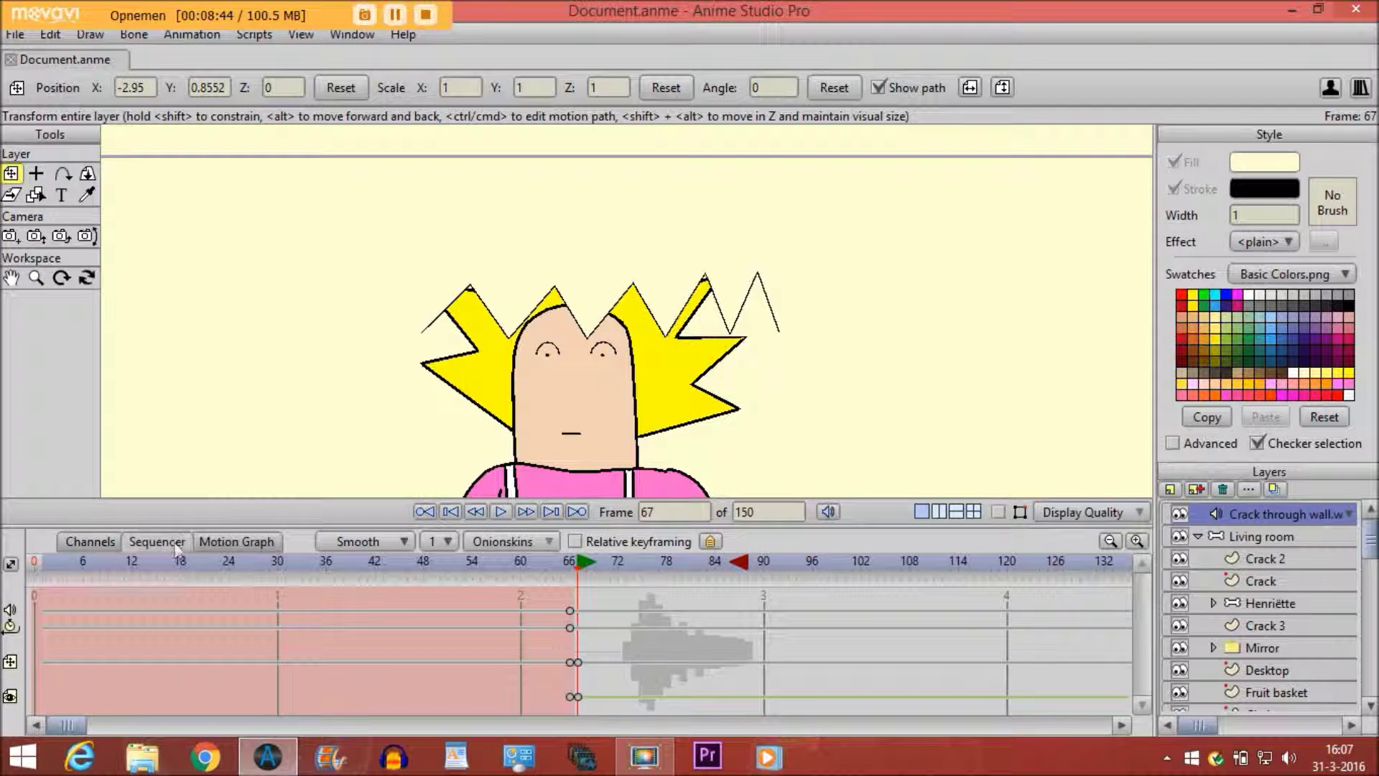
Shift the Crack through wall.wav clip earlier in the sequencer so it starts at about frame 62, and return to the keyframe channels
{"action": "left_click", "coordinate": [156, 542]}
{"action": "left_click_drag", "start_coordinate": [666, 611], "coordinate": [621, 614]}
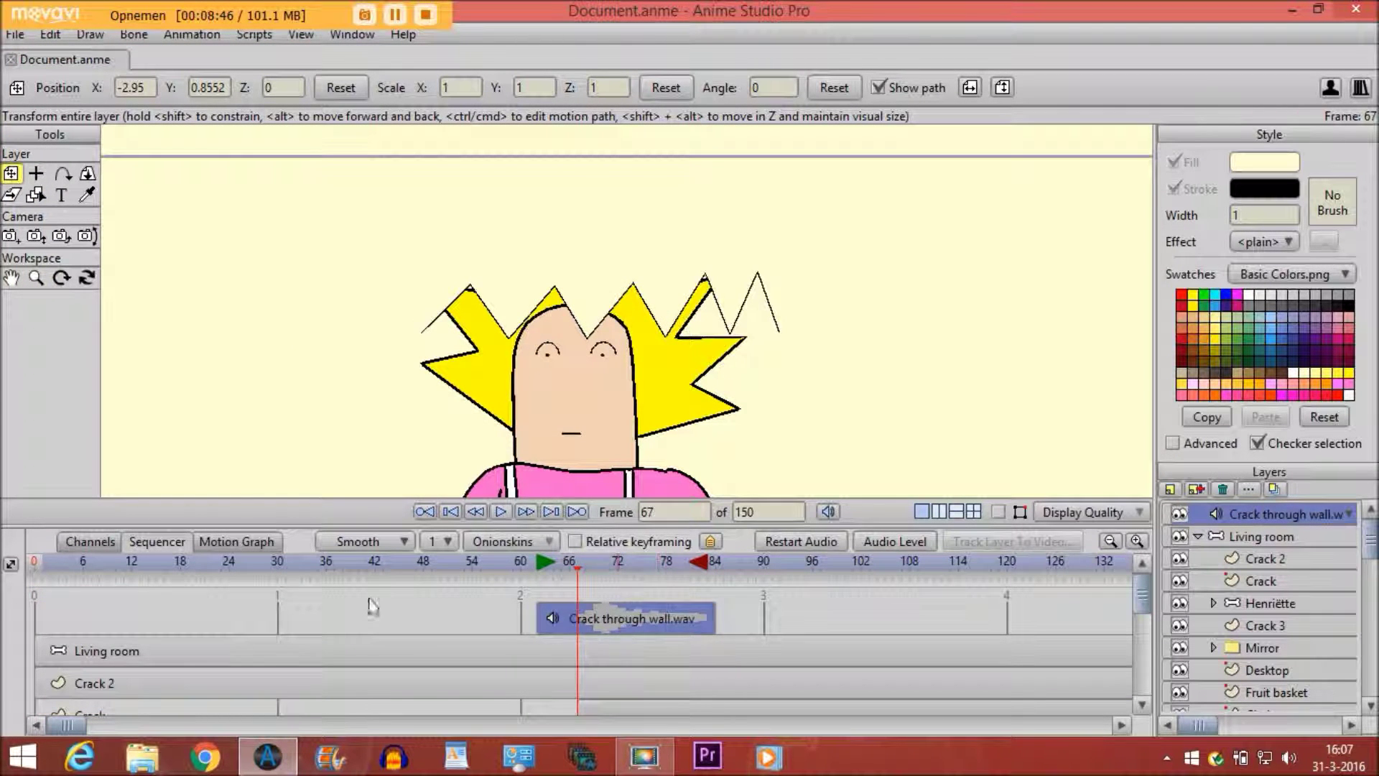
{"action": "left_click", "coordinate": [115, 541]}
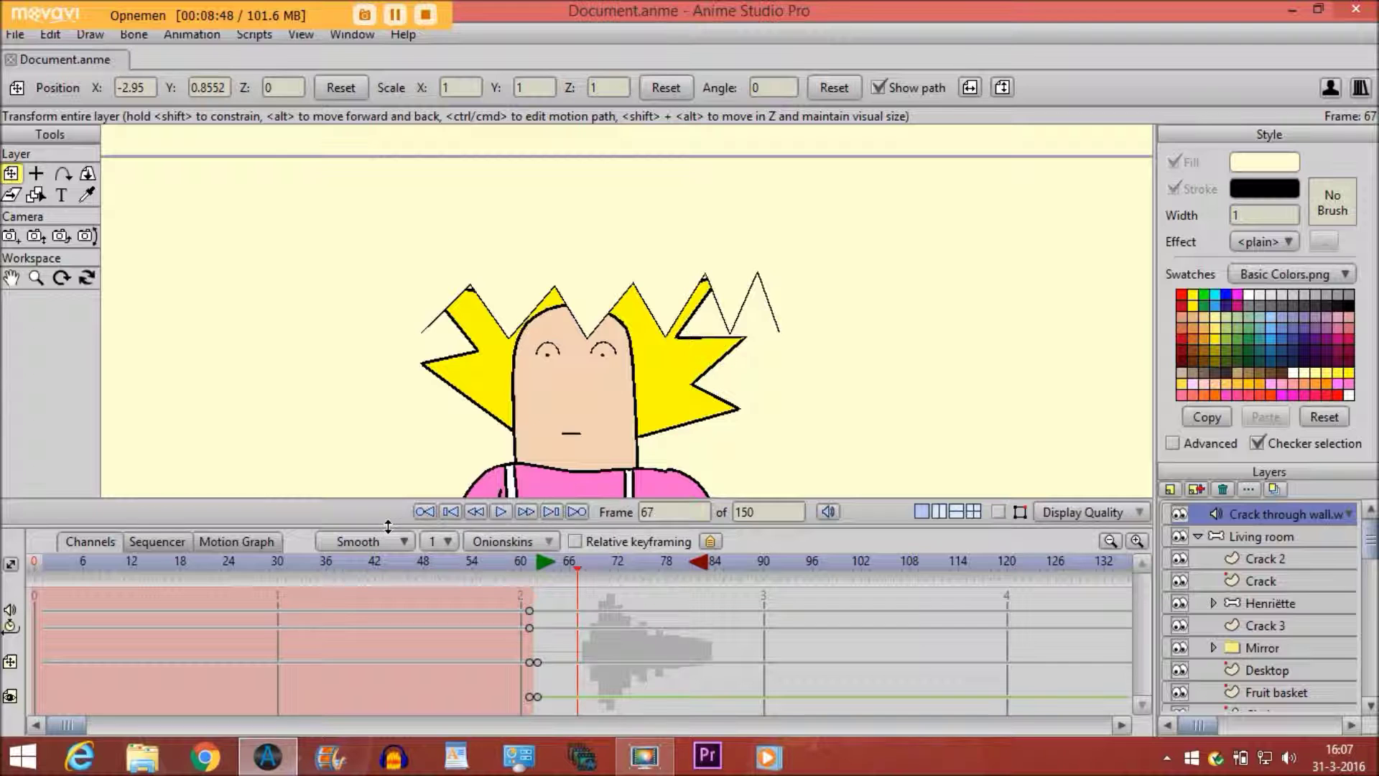
Bring the living room with its furniture into view and return the animation to frame 0
{"action": "left_click", "coordinate": [14, 283]}
{"action": "scroll", "coordinate": [618, 374], "scroll_direction": "down", "scroll_amount": 11}
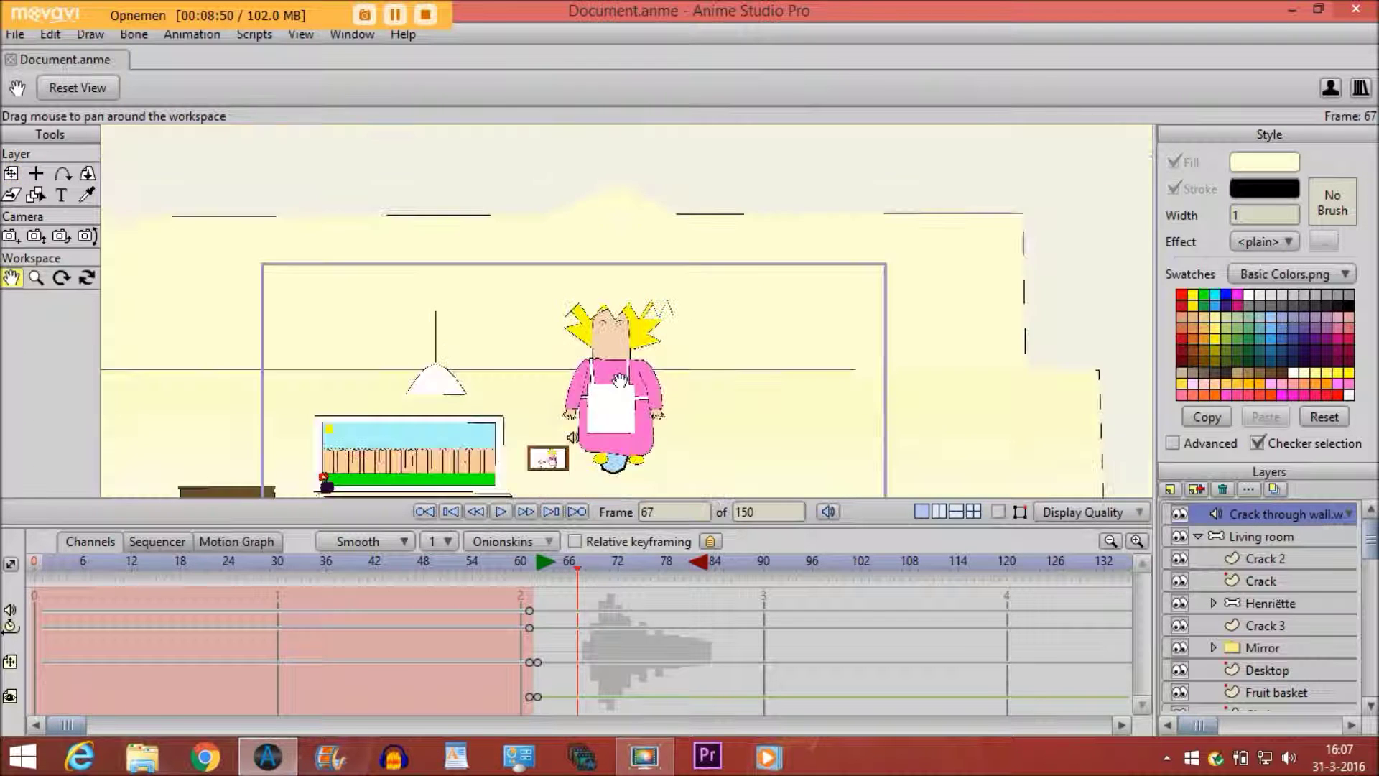
{"action": "left_click_drag", "start_coordinate": [620, 380], "coordinate": [627, 323]}
{"action": "scroll", "coordinate": [627, 323], "scroll_direction": "up", "scroll_amount": 3}
{"action": "scroll", "coordinate": [627, 323], "scroll_direction": "up", "scroll_amount": 4}
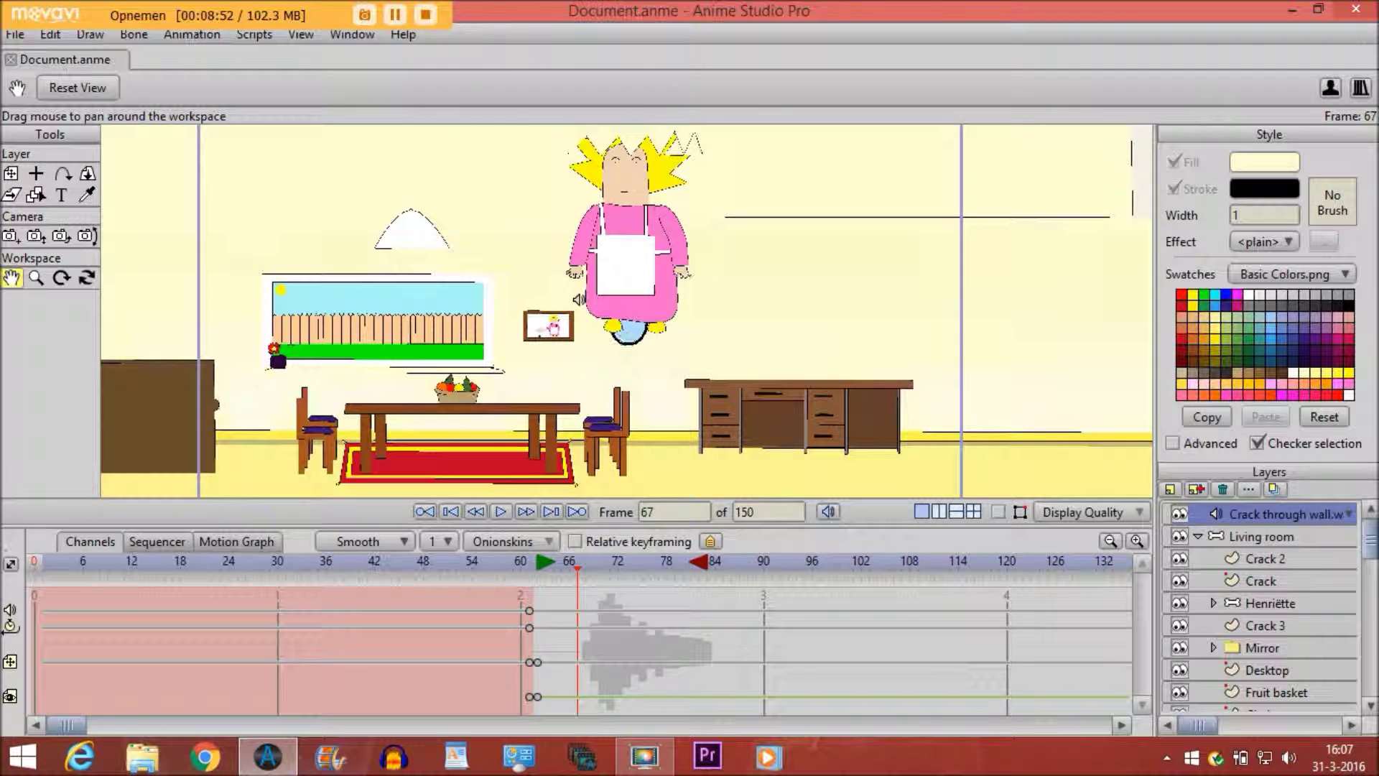
{"action": "left_click", "coordinate": [35, 564]}
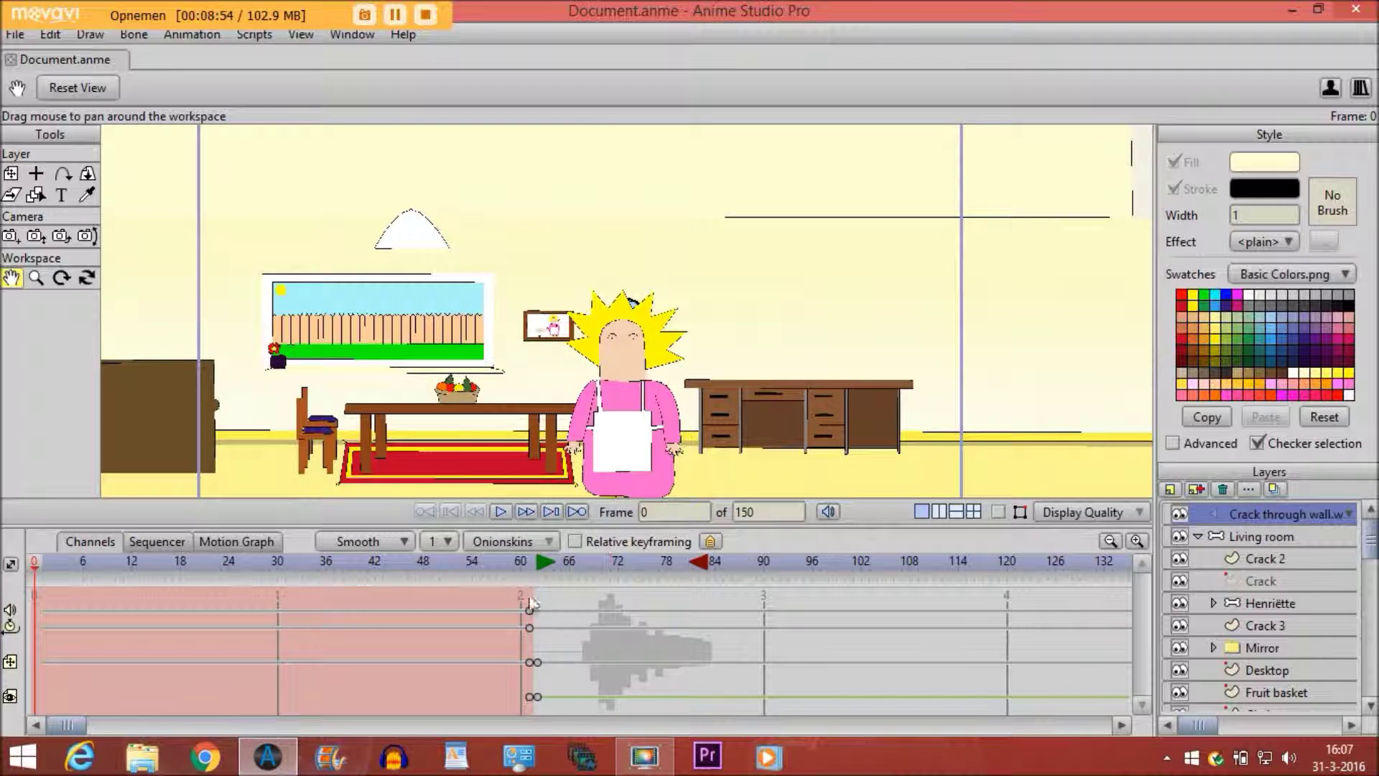